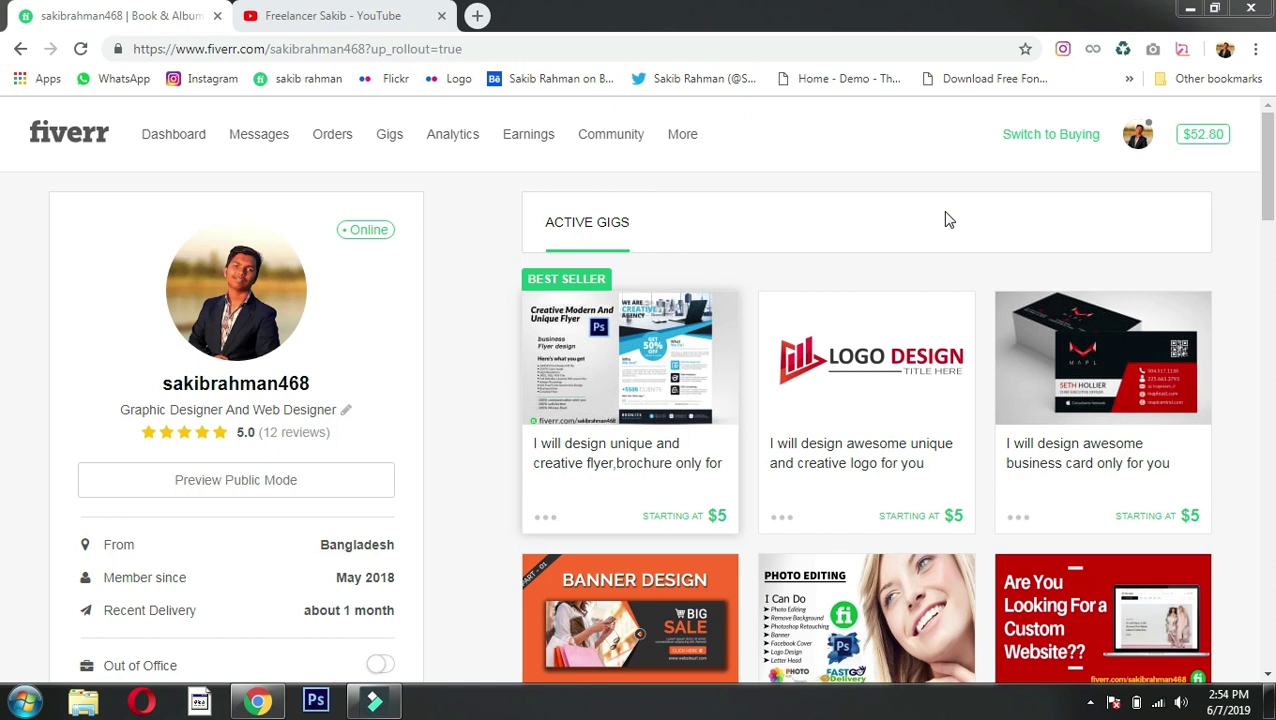
Step: Show the YouTube channel's Videos list, dismiss the Windows color-scheme prompt, and return to Fiverr
{"action": "left_click", "coordinate": [333, 15]}
{"action": "scroll", "coordinate": [897, 376], "scroll_direction": "down", "scroll_amount": 4}
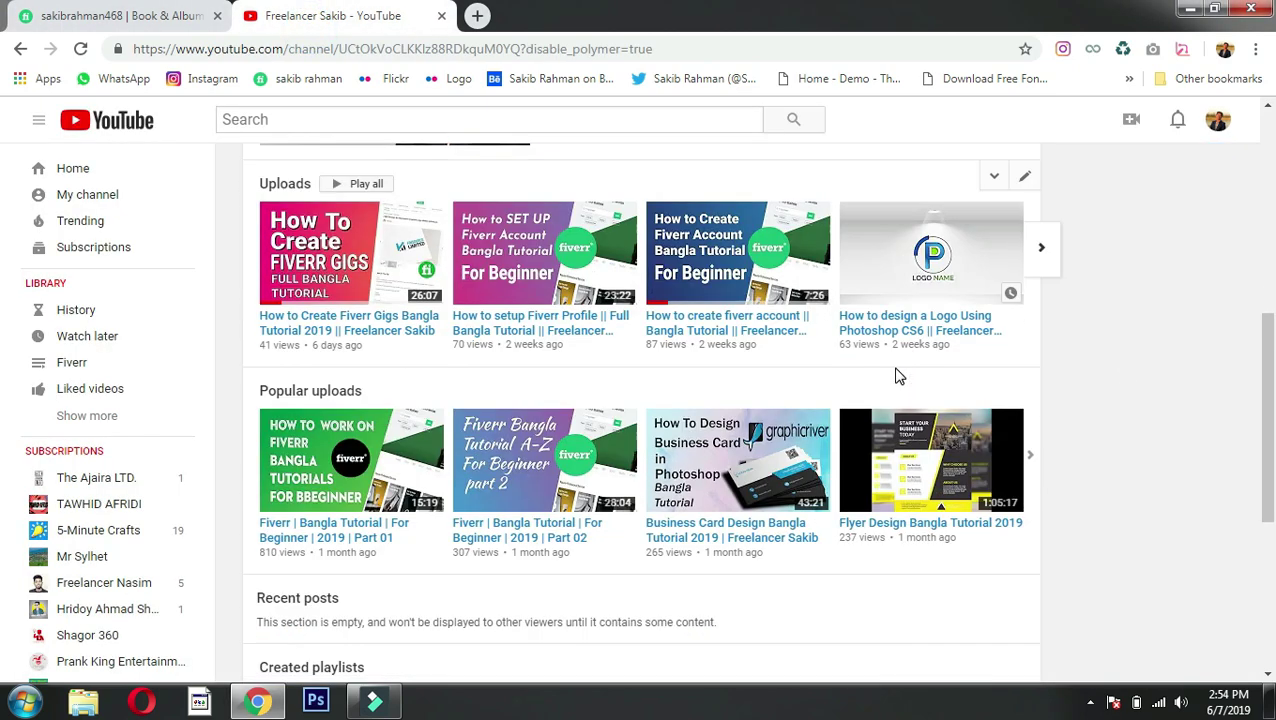
{"action": "scroll", "coordinate": [968, 362], "scroll_direction": "up", "scroll_amount": 4}
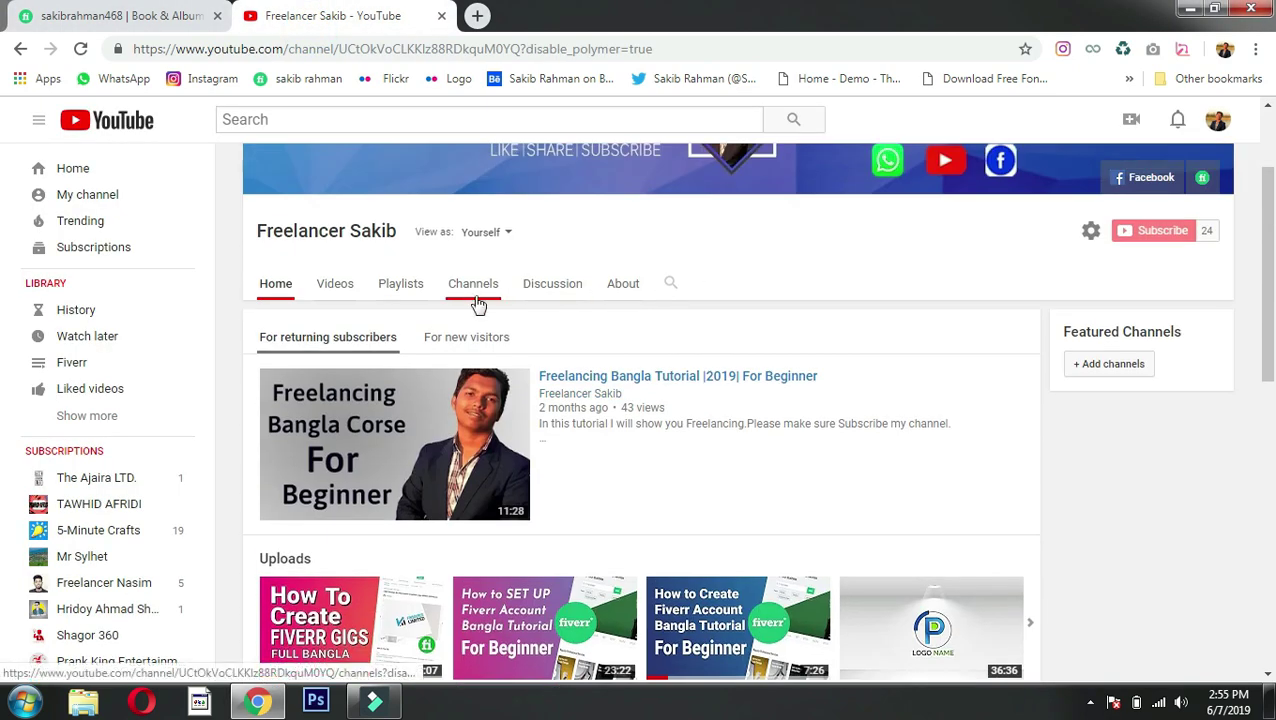
{"action": "left_click", "coordinate": [335, 285]}
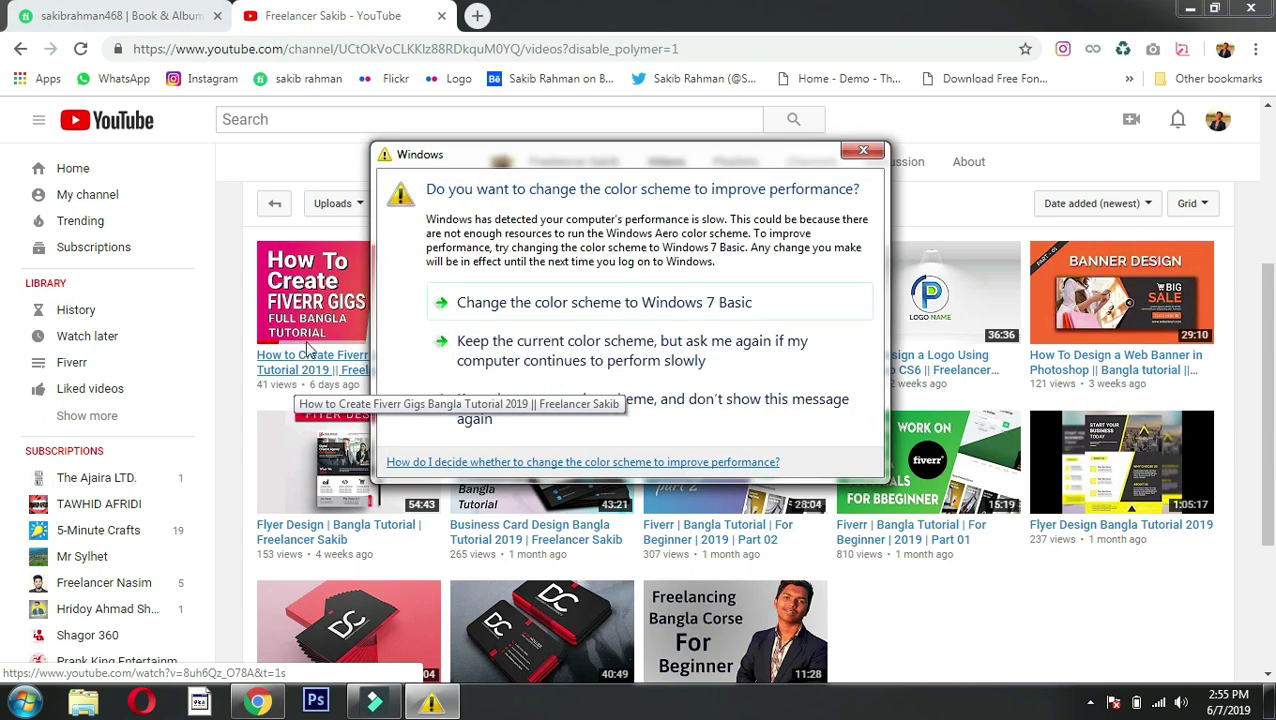
{"action": "left_click", "coordinate": [866, 152]}
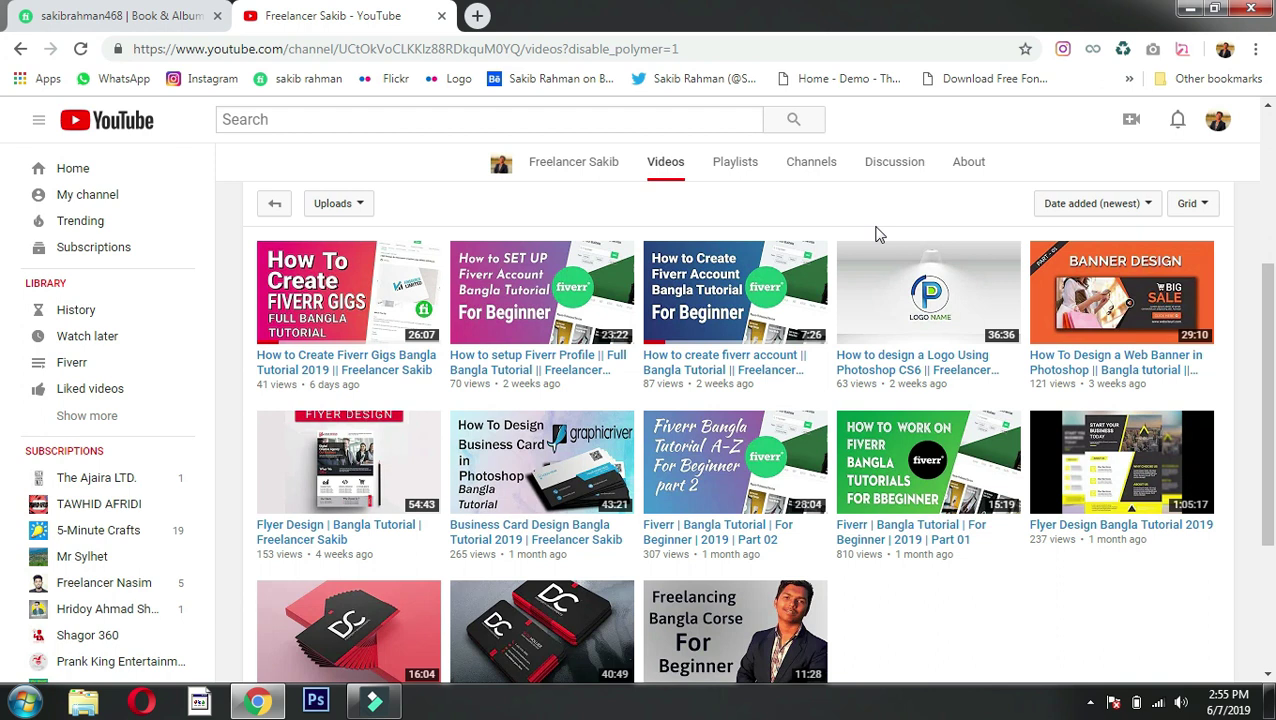
{"action": "left_click", "coordinate": [150, 14]}
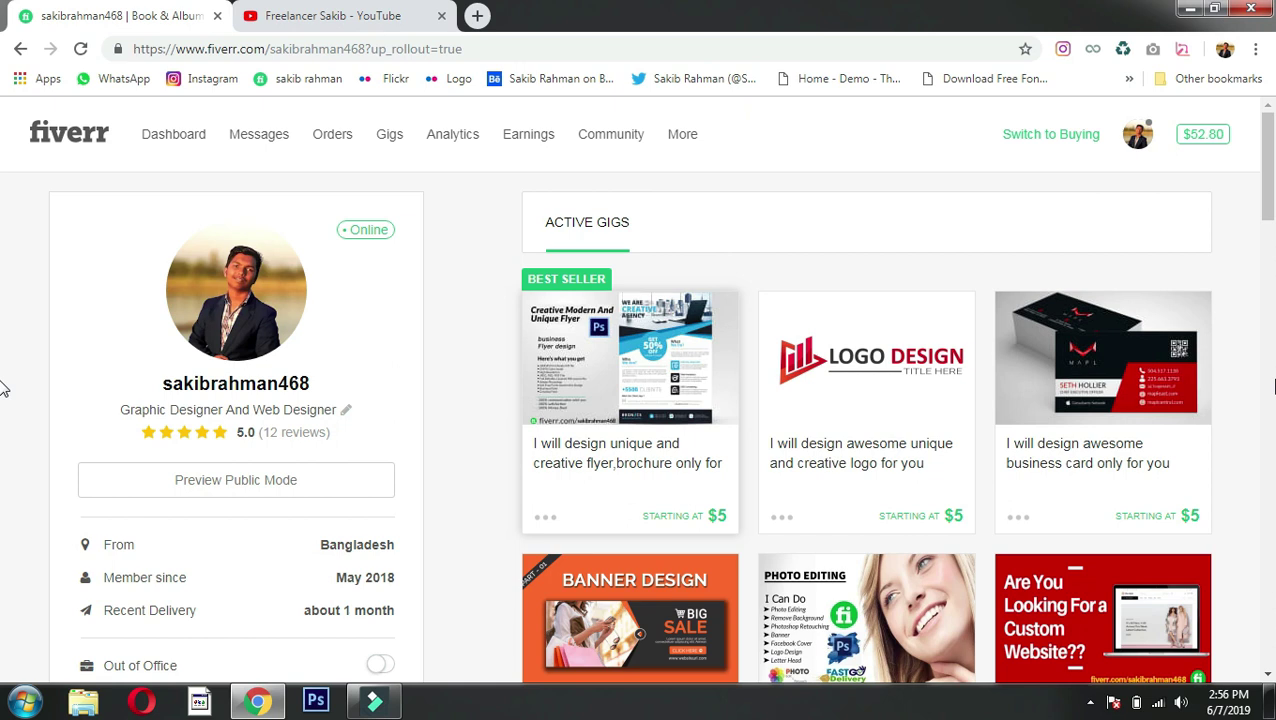
Step: Scroll through the YouTube channel's uploaded tutorials, then go back to the Fiverr seller profile
{"action": "left_click", "coordinate": [338, 8]}
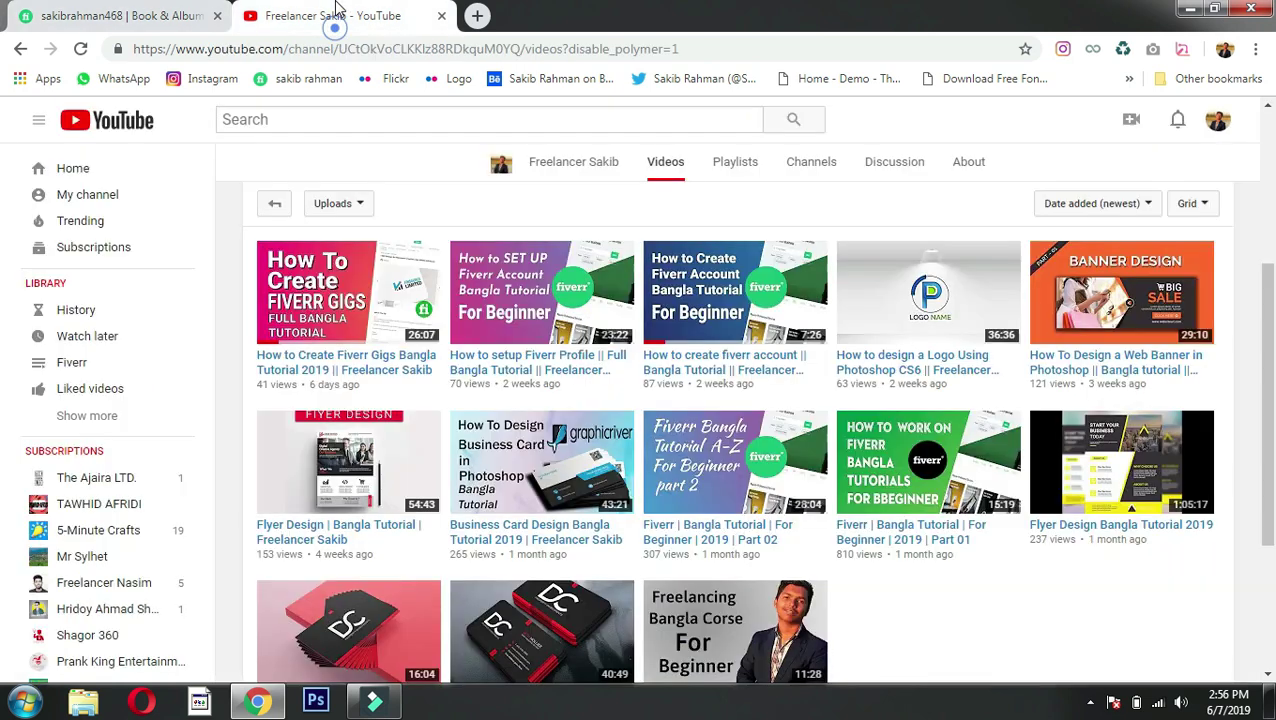
{"action": "scroll", "coordinate": [1232, 363], "scroll_direction": "up", "scroll_amount": 3}
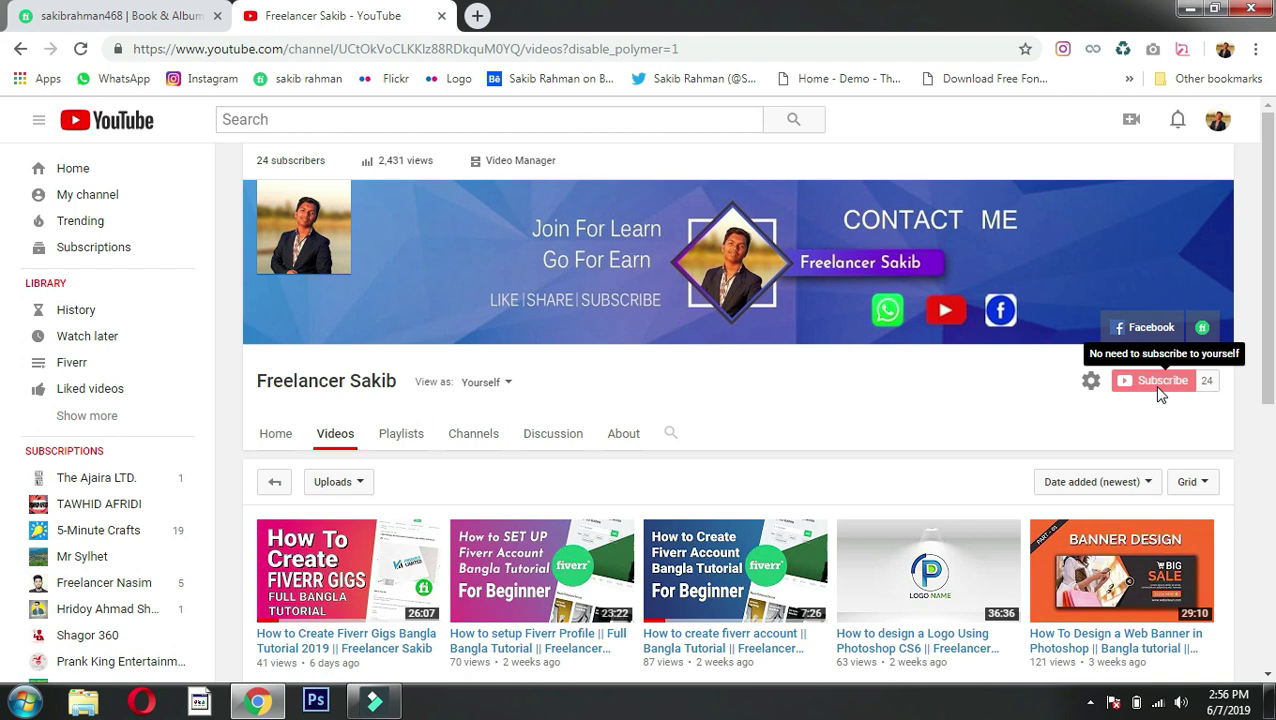
{"action": "scroll", "coordinate": [1156, 393], "scroll_direction": "down", "scroll_amount": 2}
{"action": "scroll", "coordinate": [878, 343], "scroll_direction": "up", "scroll_amount": 1}
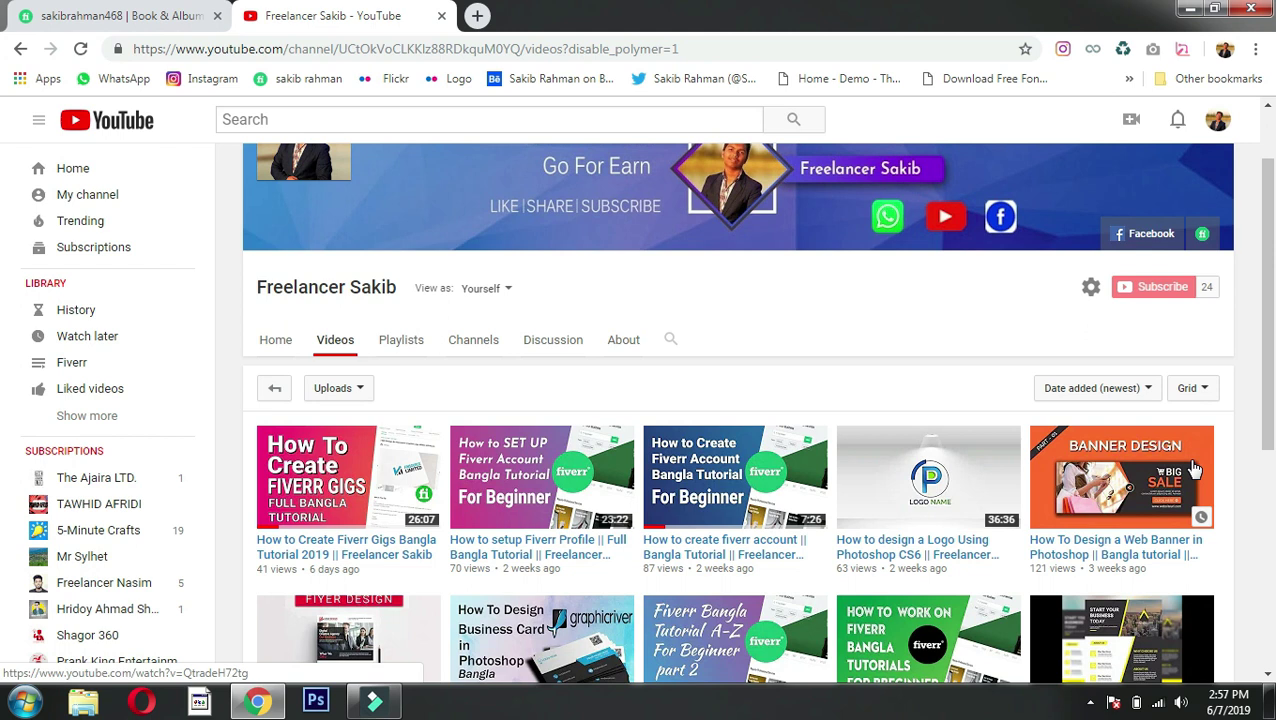
{"action": "left_click", "coordinate": [120, 15]}
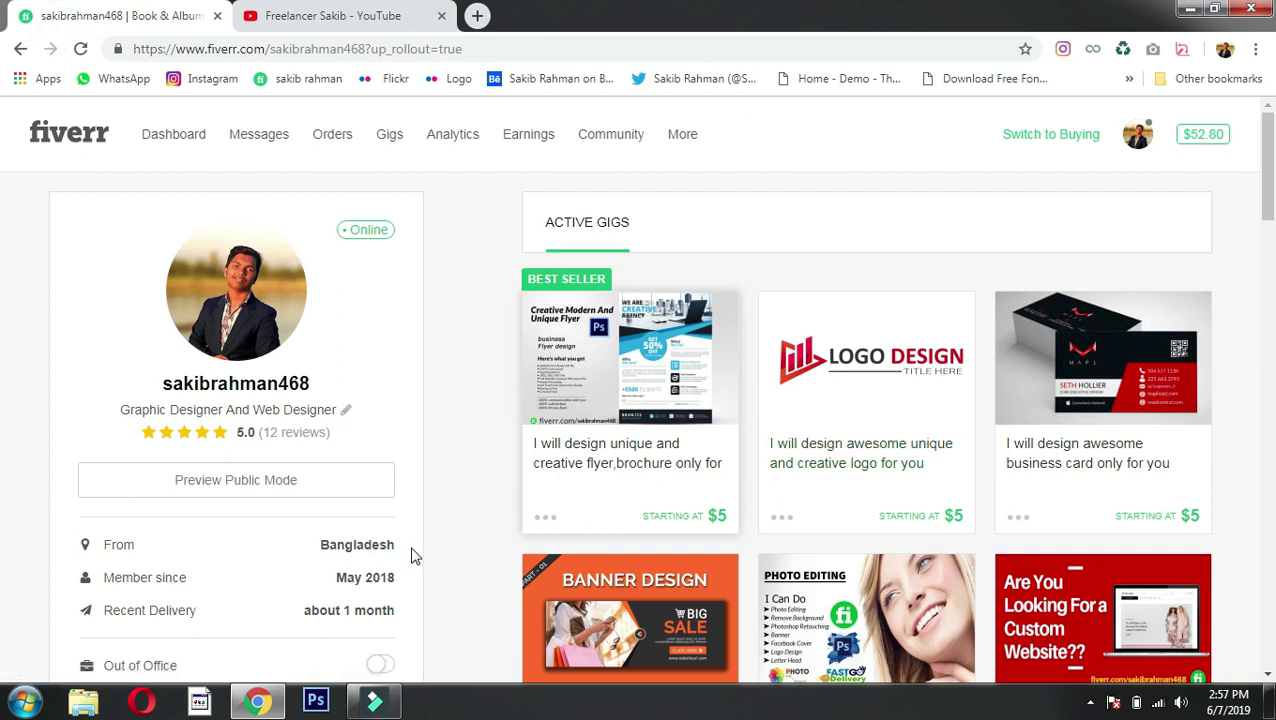
Step: Scroll the profile reviews, then view the Earnings page and the seller Analytics dashboard
{"action": "scroll", "coordinate": [698, 592], "scroll_direction": "down", "scroll_amount": 9}
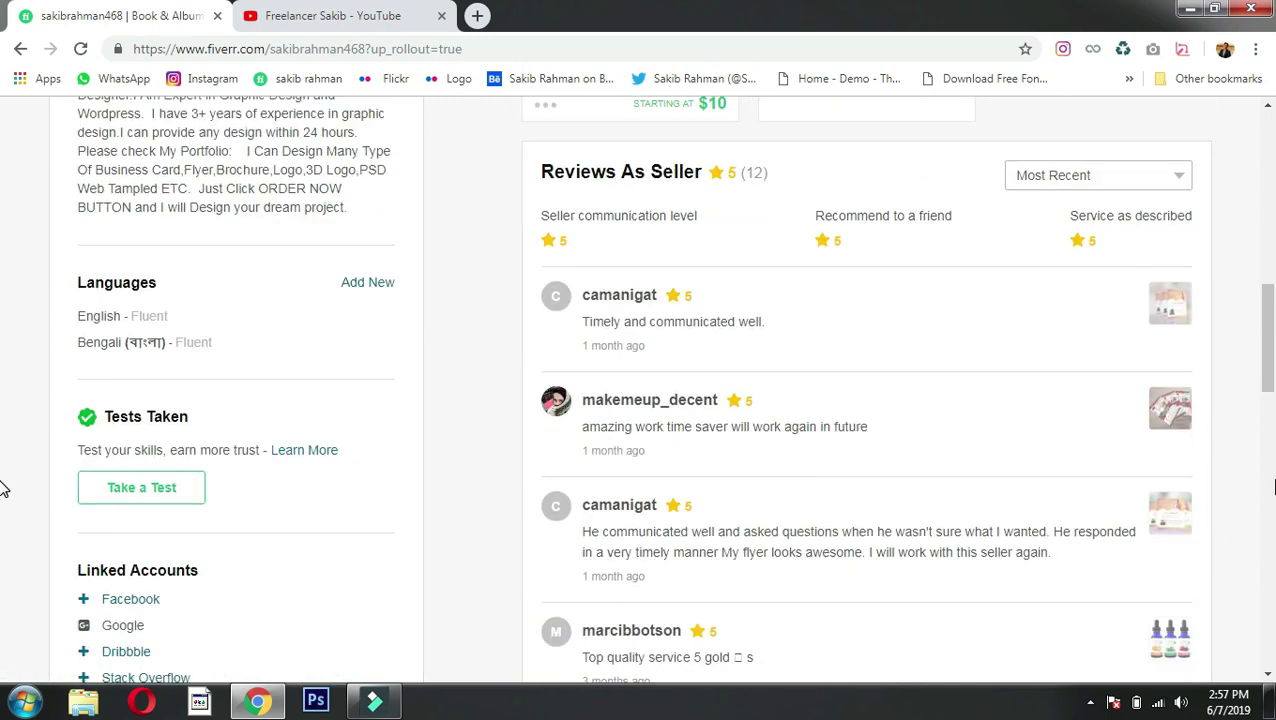
{"action": "scroll", "coordinate": [1048, 419], "scroll_direction": "down", "scroll_amount": 2}
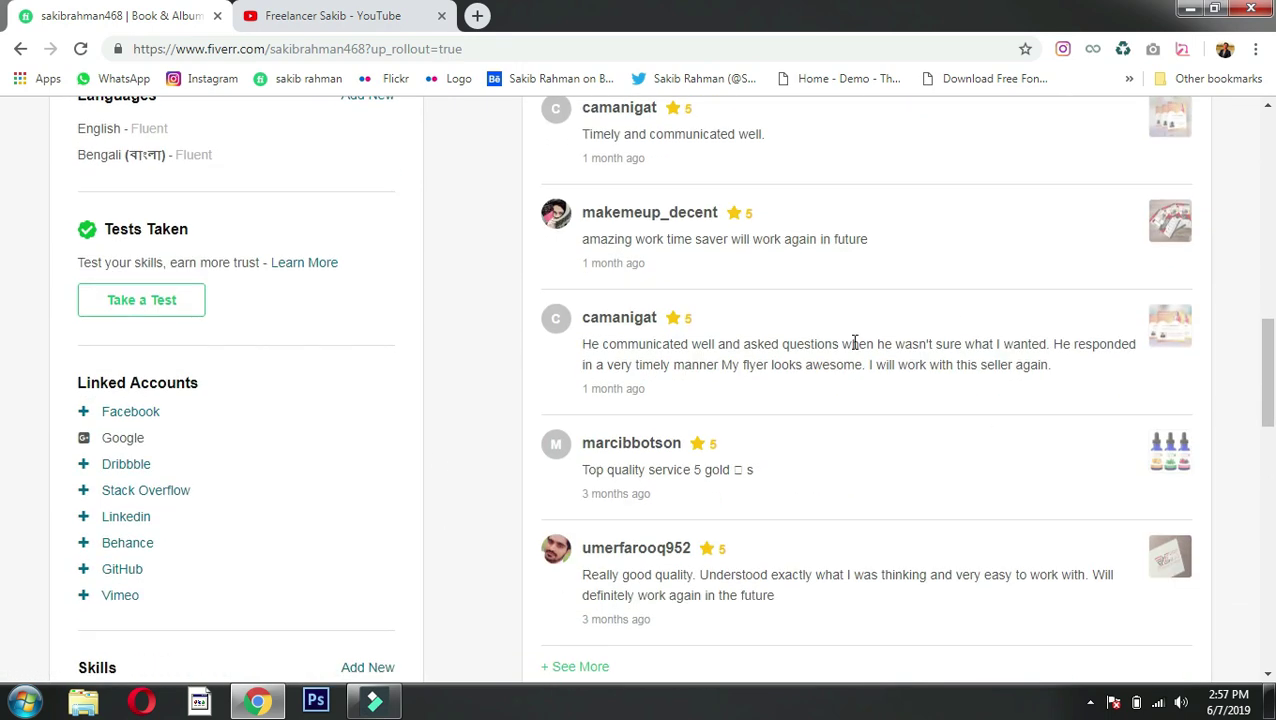
{"action": "scroll", "coordinate": [855, 343], "scroll_direction": "up", "scroll_amount": 12}
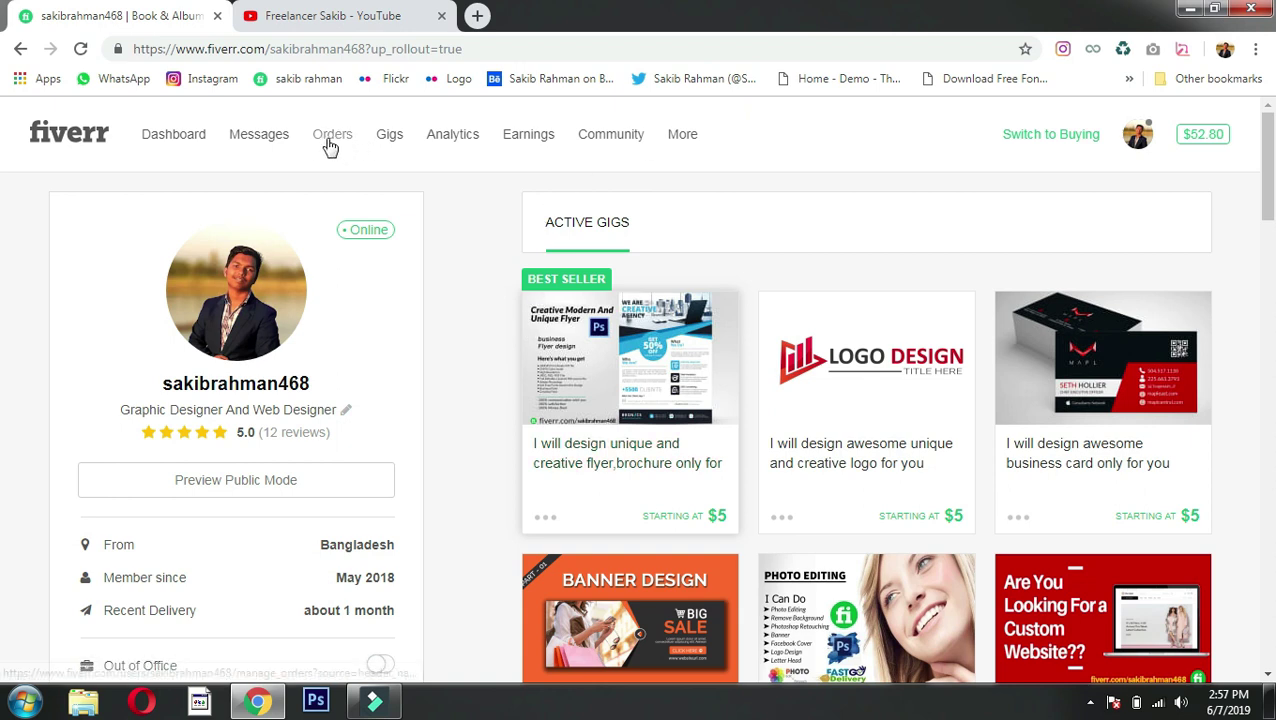
{"action": "left_click", "coordinate": [538, 140]}
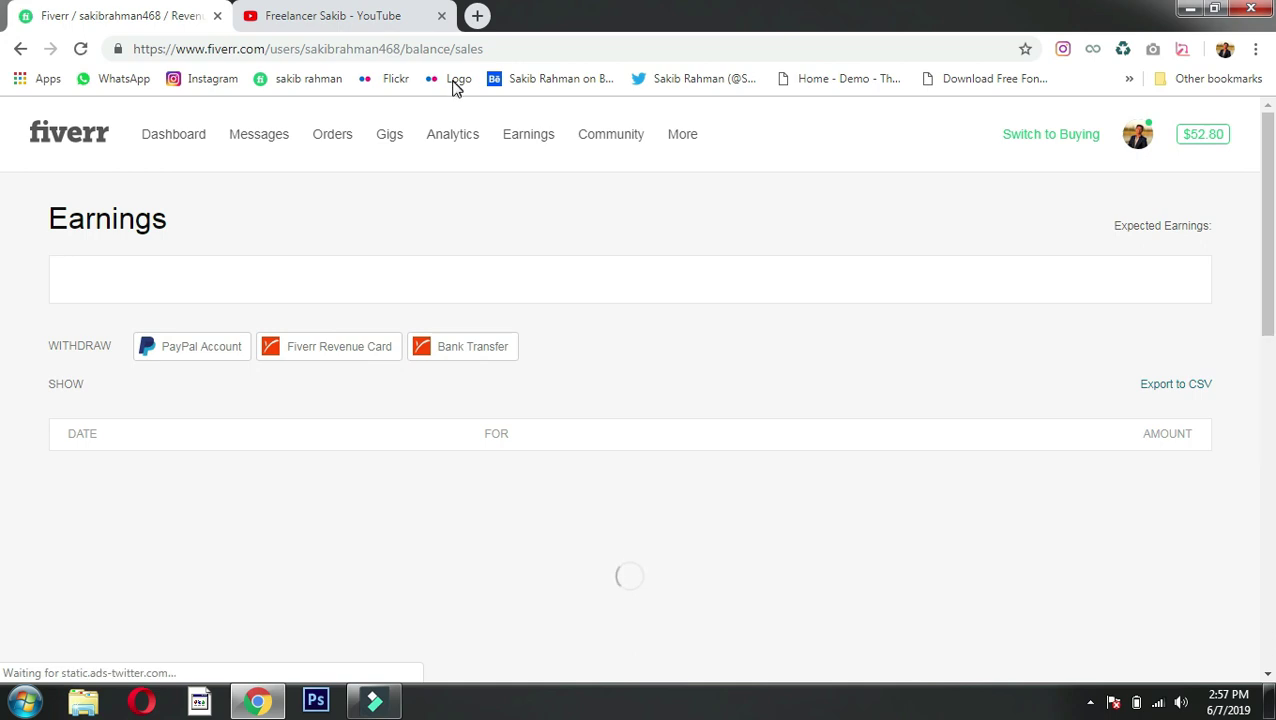
{"action": "left_click", "coordinate": [450, 137]}
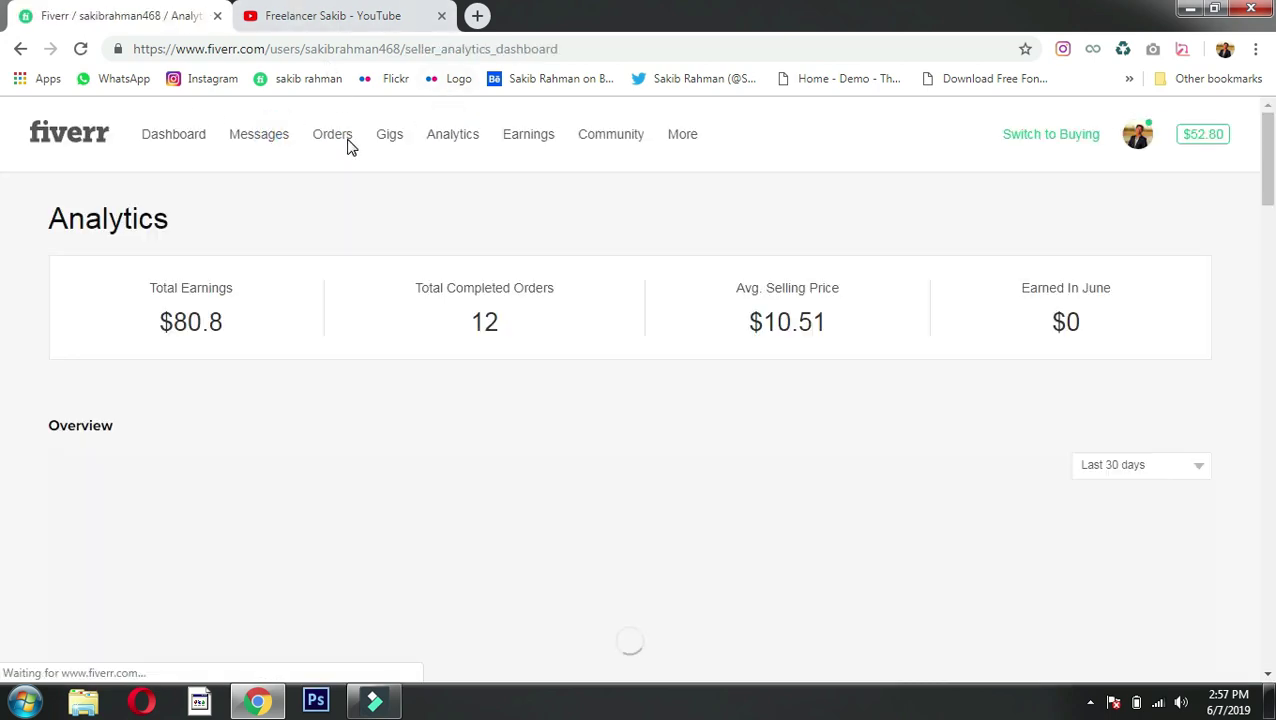
Step: Go to Manage Sales and open the in-progress $35 custom logo order
{"action": "left_click", "coordinate": [345, 138]}
{"action": "left_click", "coordinate": [343, 139]}
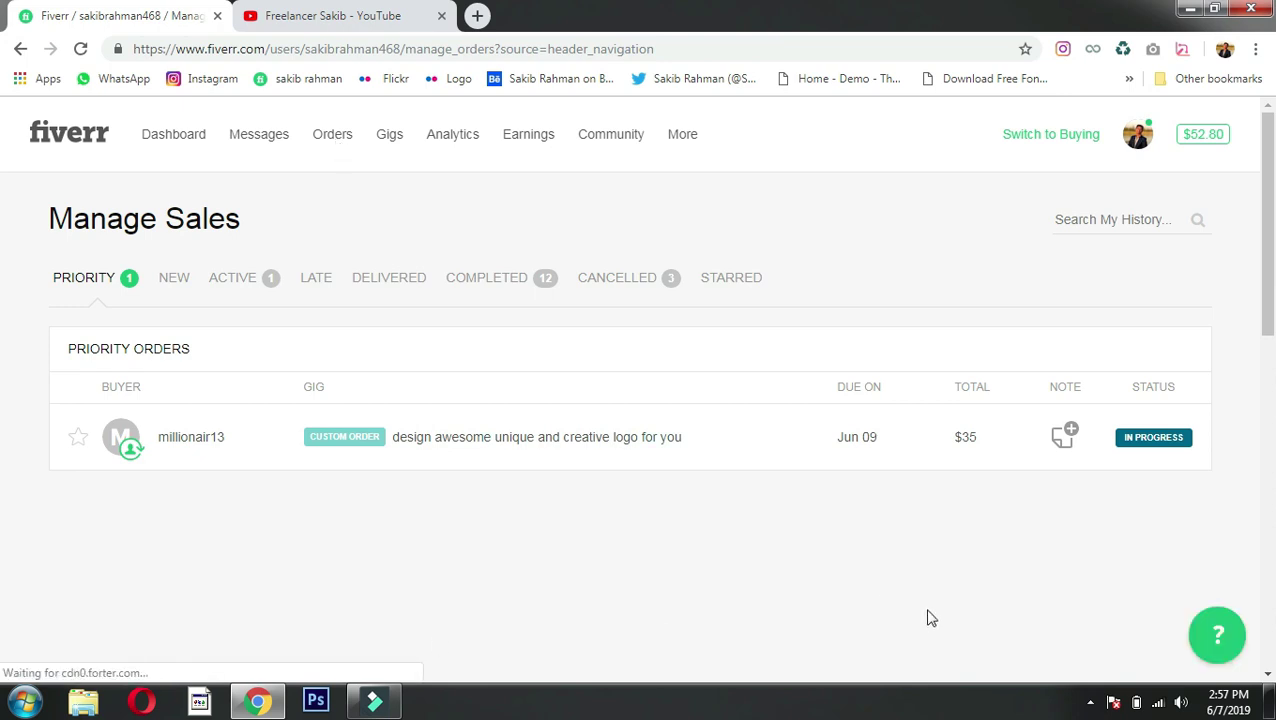
{"action": "left_click", "coordinate": [477, 444]}
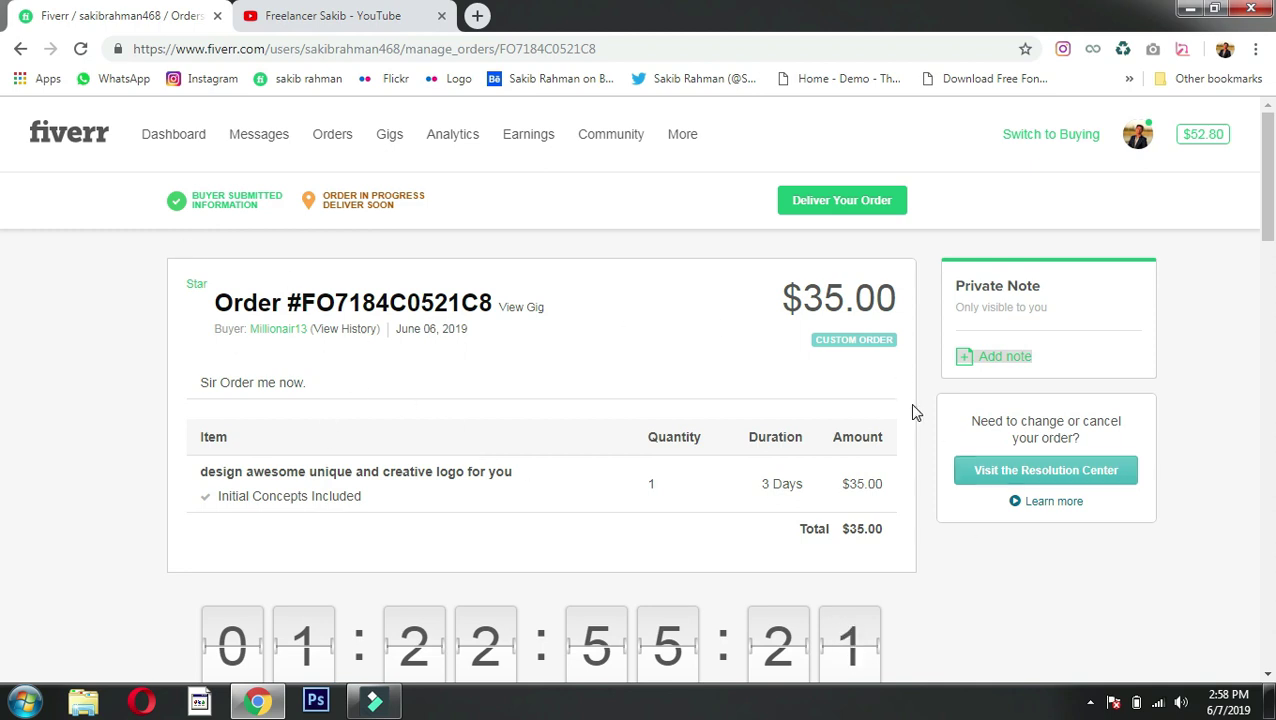
Step: Scroll the $35 logo order page down to its Recent Conversation box
{"action": "scroll", "coordinate": [792, 470], "scroll_direction": "down", "scroll_amount": 2}
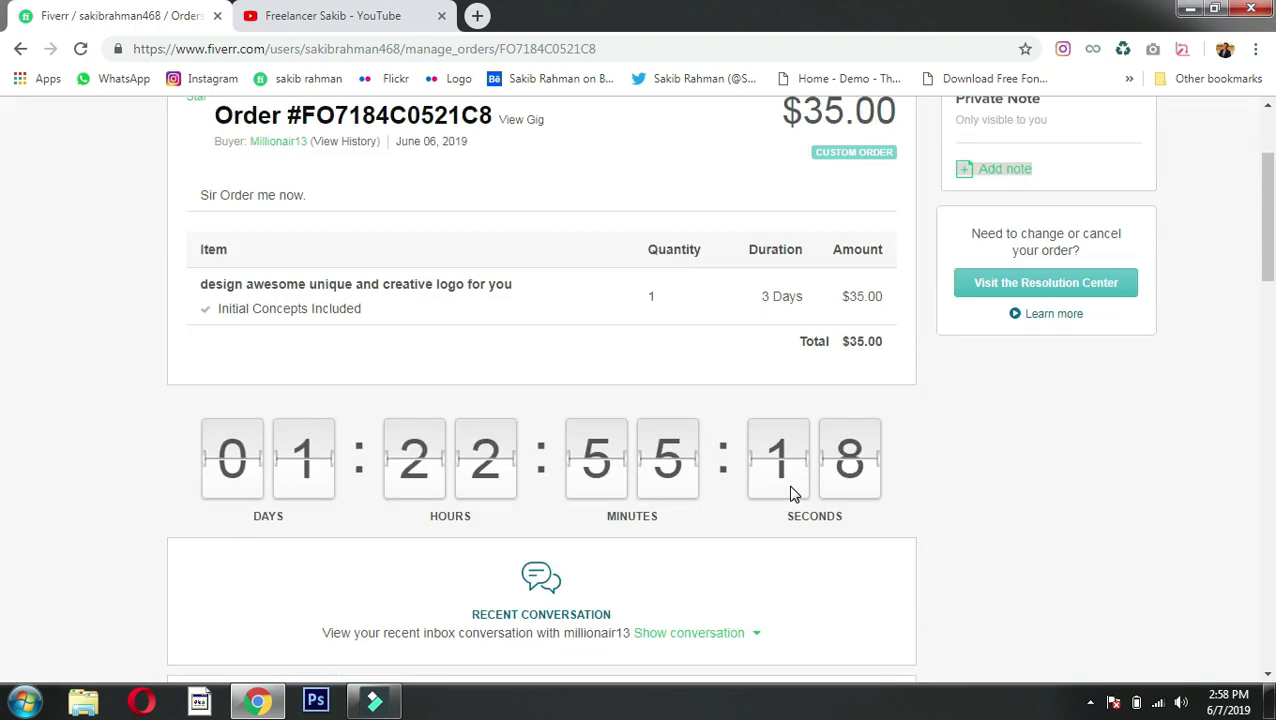
{"action": "scroll", "coordinate": [700, 492], "scroll_direction": "up", "scroll_amount": 2}
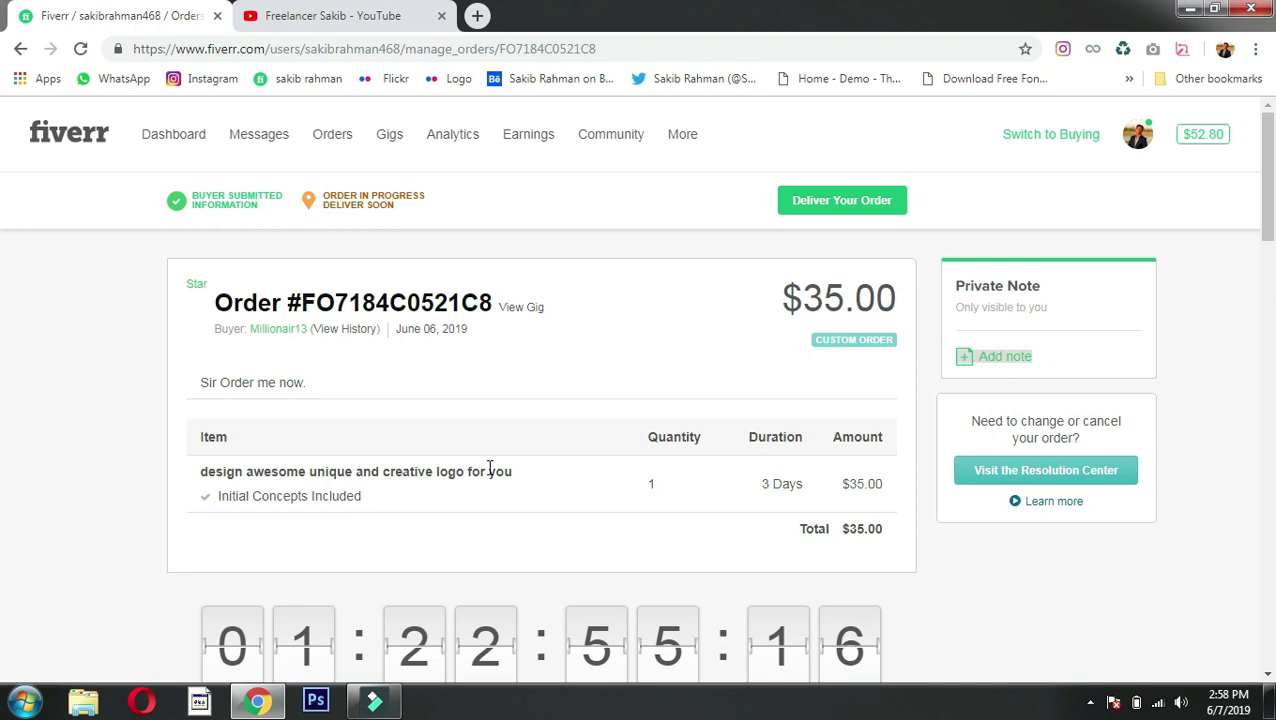
{"action": "scroll", "coordinate": [3, 283], "scroll_direction": "down", "scroll_amount": 1}
{"action": "scroll", "coordinate": [735, 316], "scroll_direction": "down", "scroll_amount": 3}
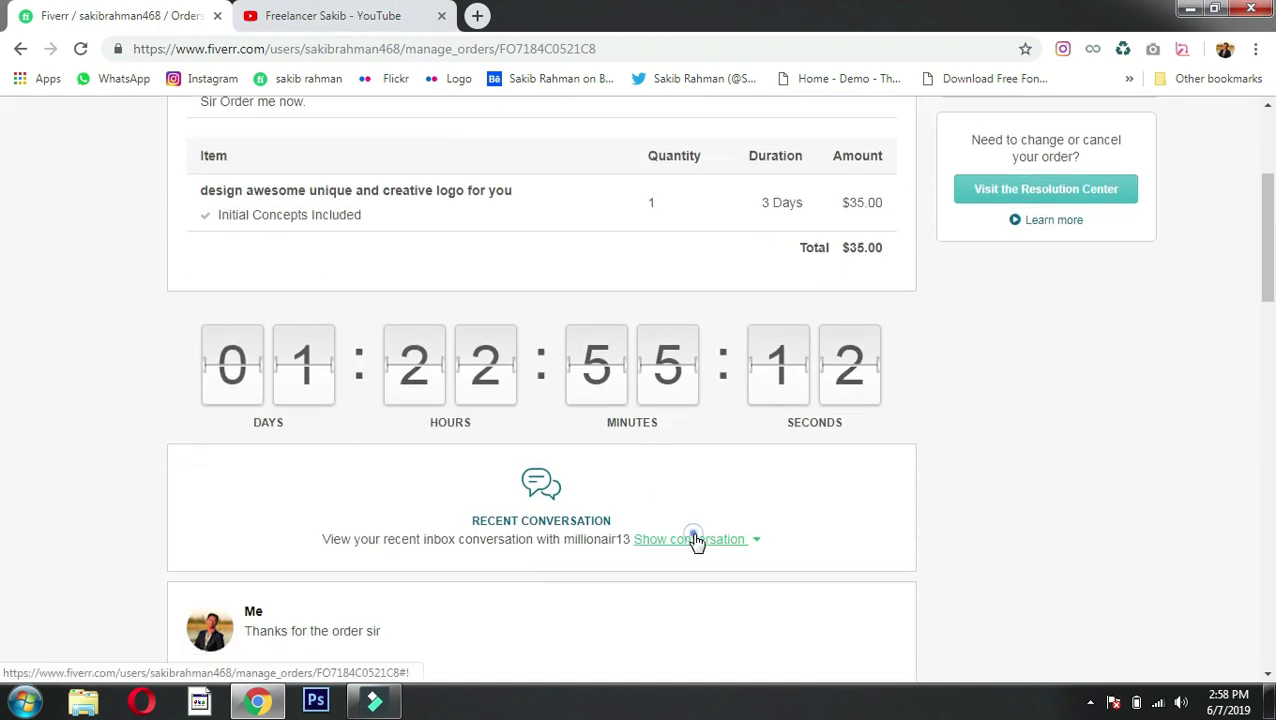
Step: Expand the buyer conversation and review the Masterplace and GK reference logos and centre-GK request
{"action": "left_click", "coordinate": [695, 540]}
{"action": "scroll", "coordinate": [871, 487], "scroll_direction": "down", "scroll_amount": 4}
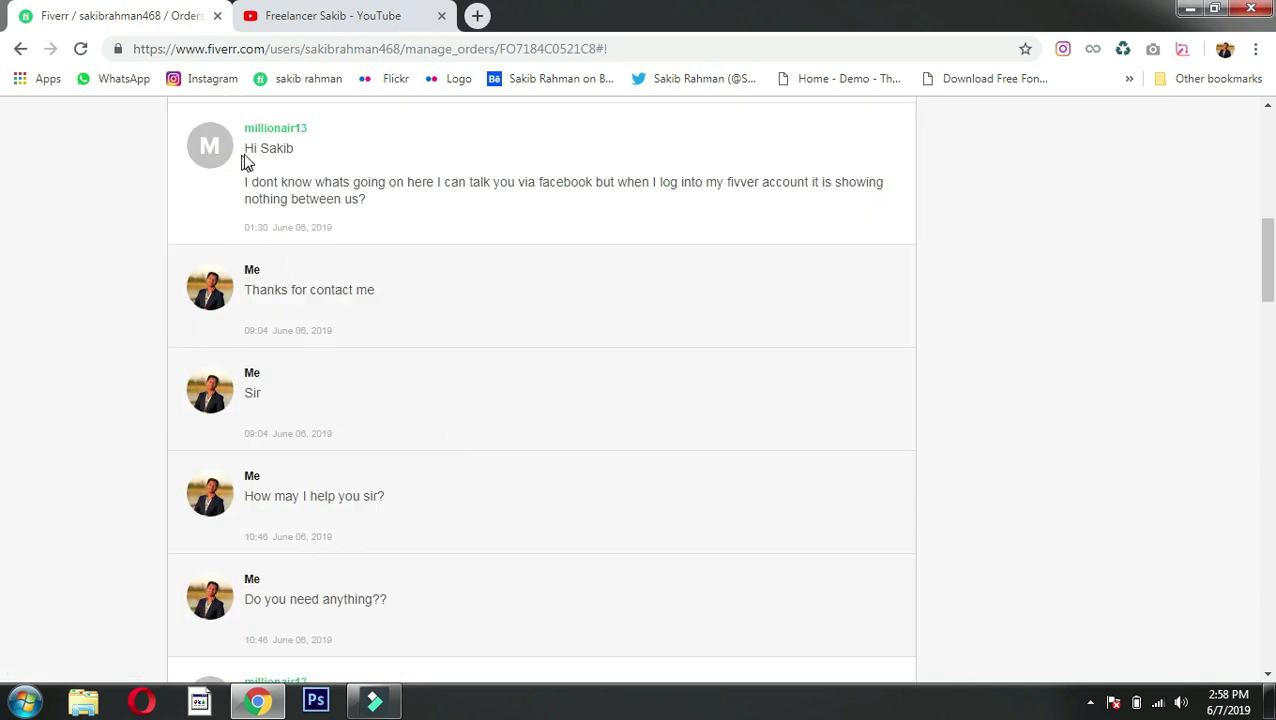
{"action": "scroll", "coordinate": [291, 157], "scroll_direction": "down", "scroll_amount": 3}
{"action": "scroll", "coordinate": [399, 282], "scroll_direction": "down", "scroll_amount": 1}
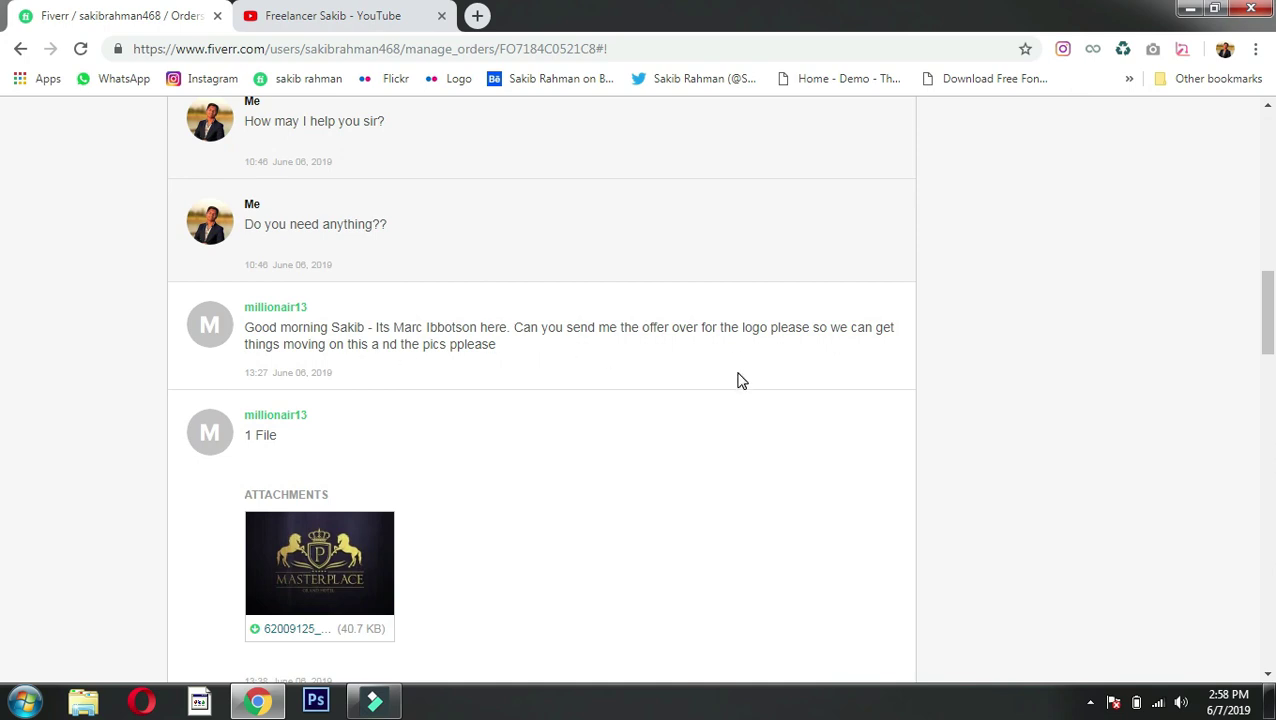
{"action": "scroll", "coordinate": [251, 461], "scroll_direction": "down", "scroll_amount": 3}
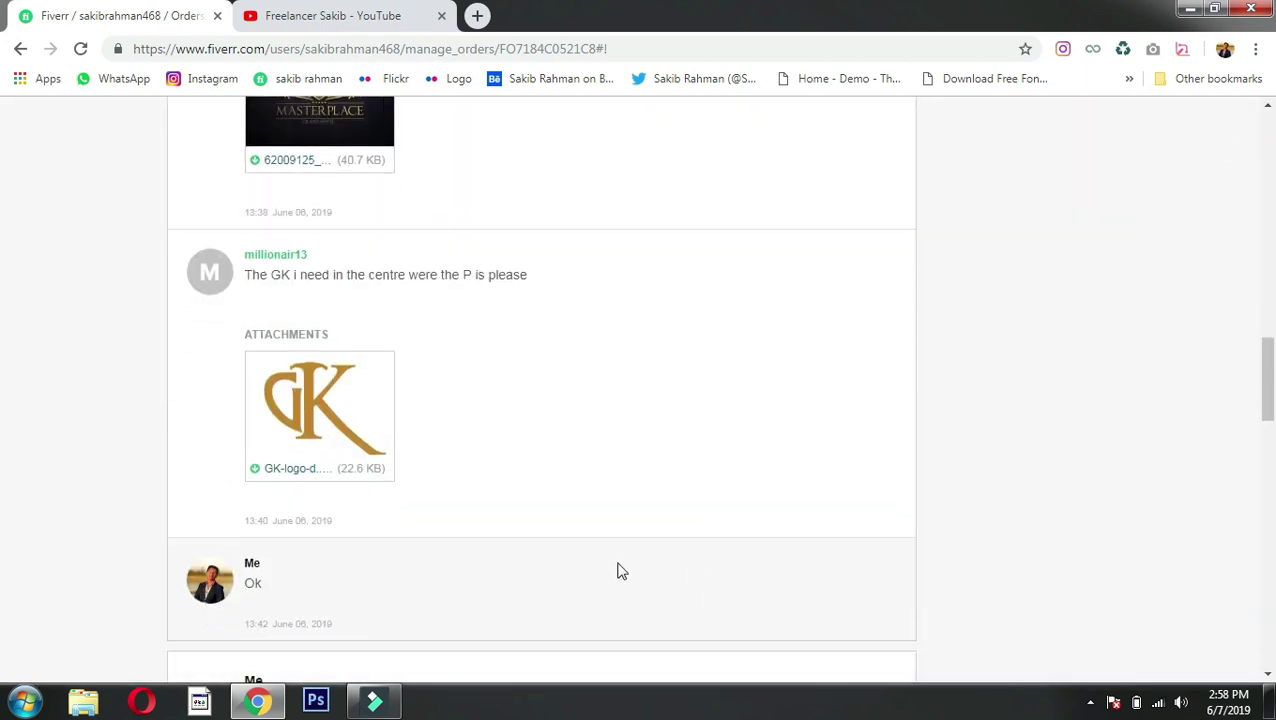
{"action": "scroll", "coordinate": [632, 561], "scroll_direction": "up", "scroll_amount": 1}
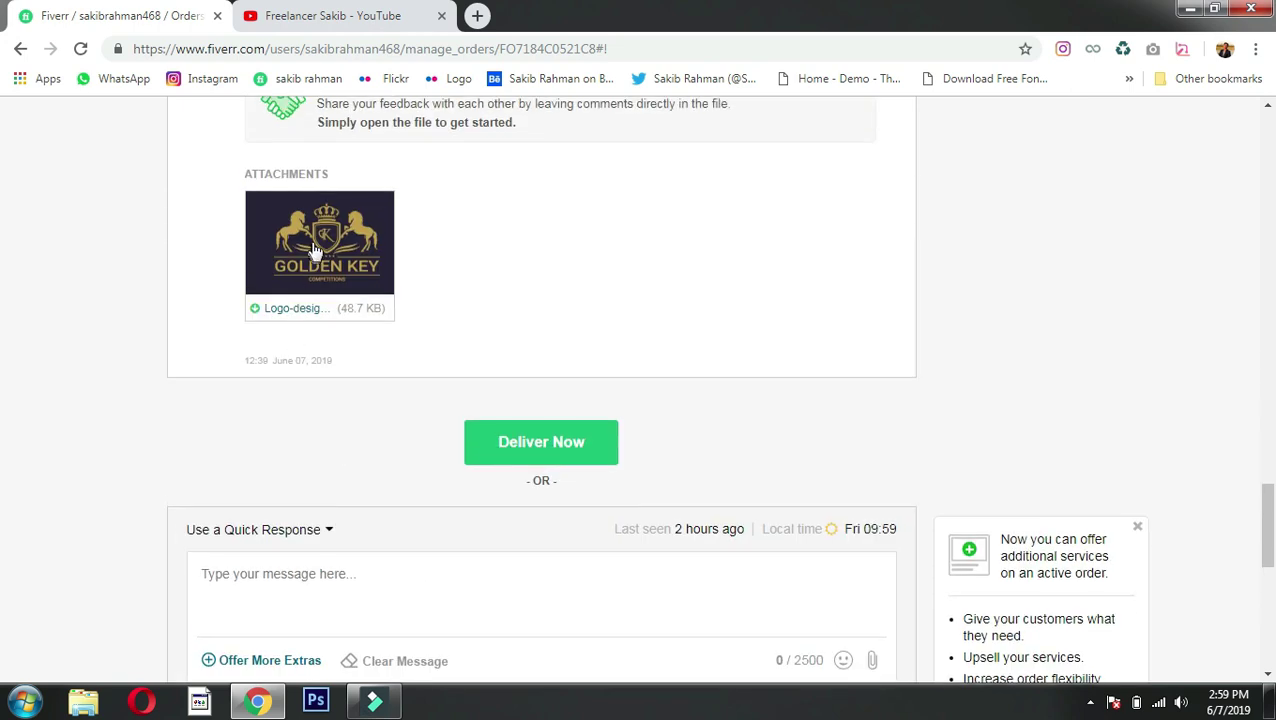
{"action": "scroll", "coordinate": [480, 277], "scroll_direction": "up", "scroll_amount": 15}
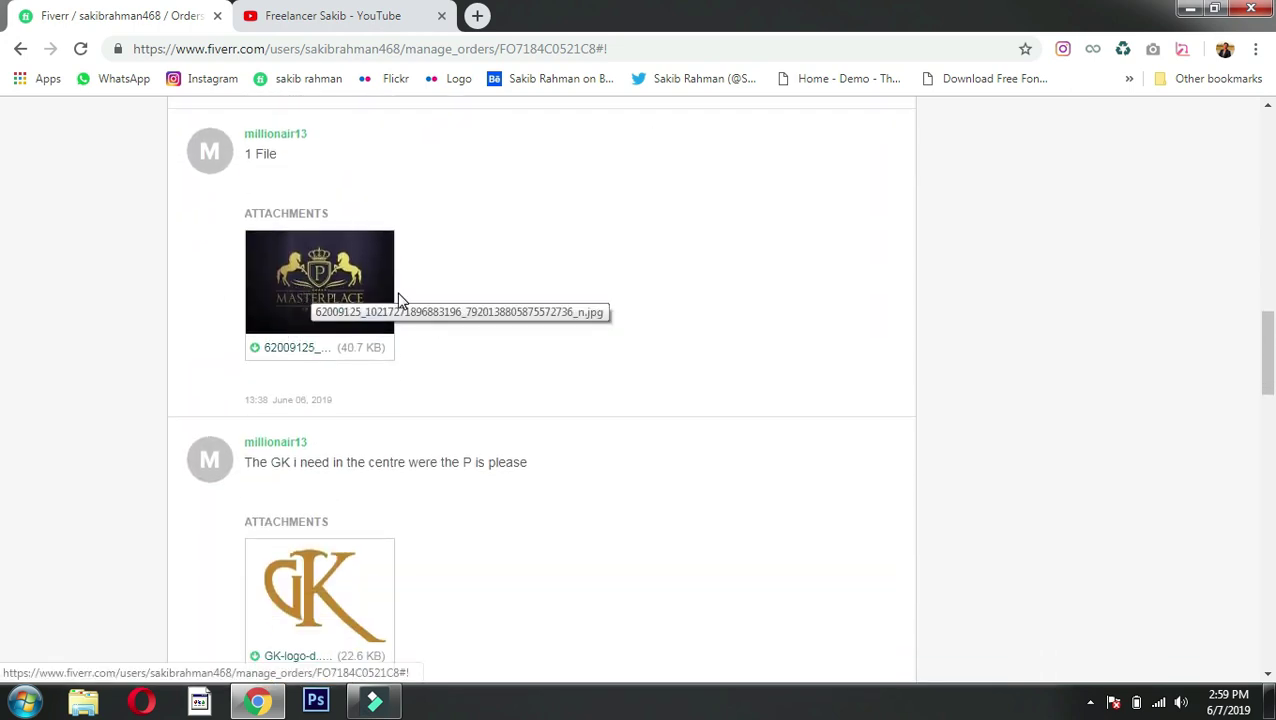
{"action": "right_click", "coordinate": [356, 288]}
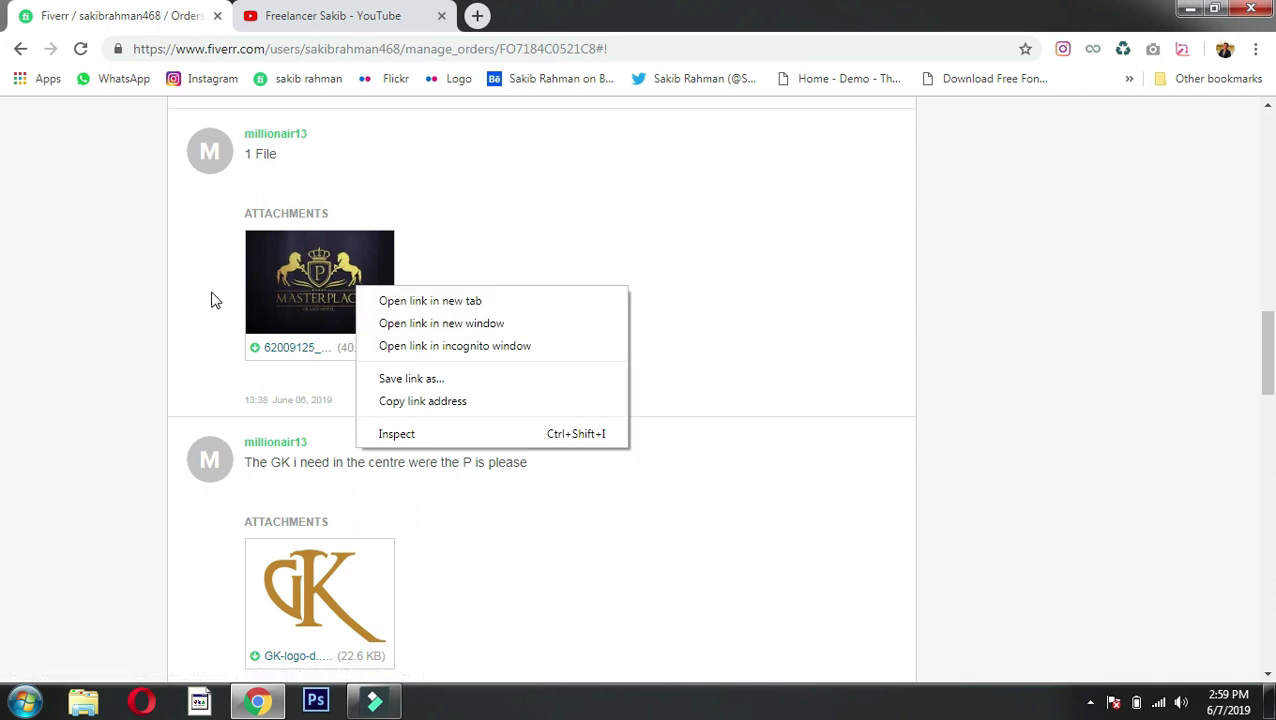
{"action": "left_click", "coordinate": [705, 300]}
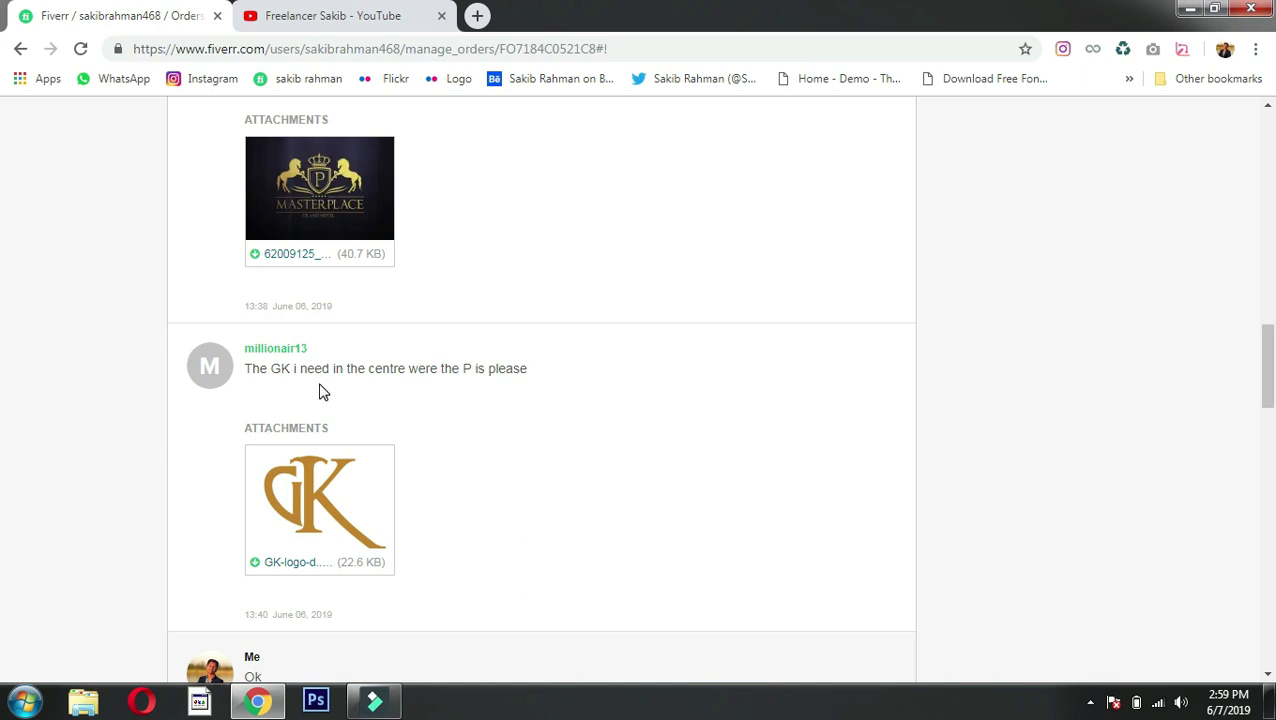
{"action": "scroll", "coordinate": [564, 436], "scroll_direction": "down", "scroll_amount": 3}
{"action": "scroll", "coordinate": [533, 373], "scroll_direction": "up", "scroll_amount": 2}
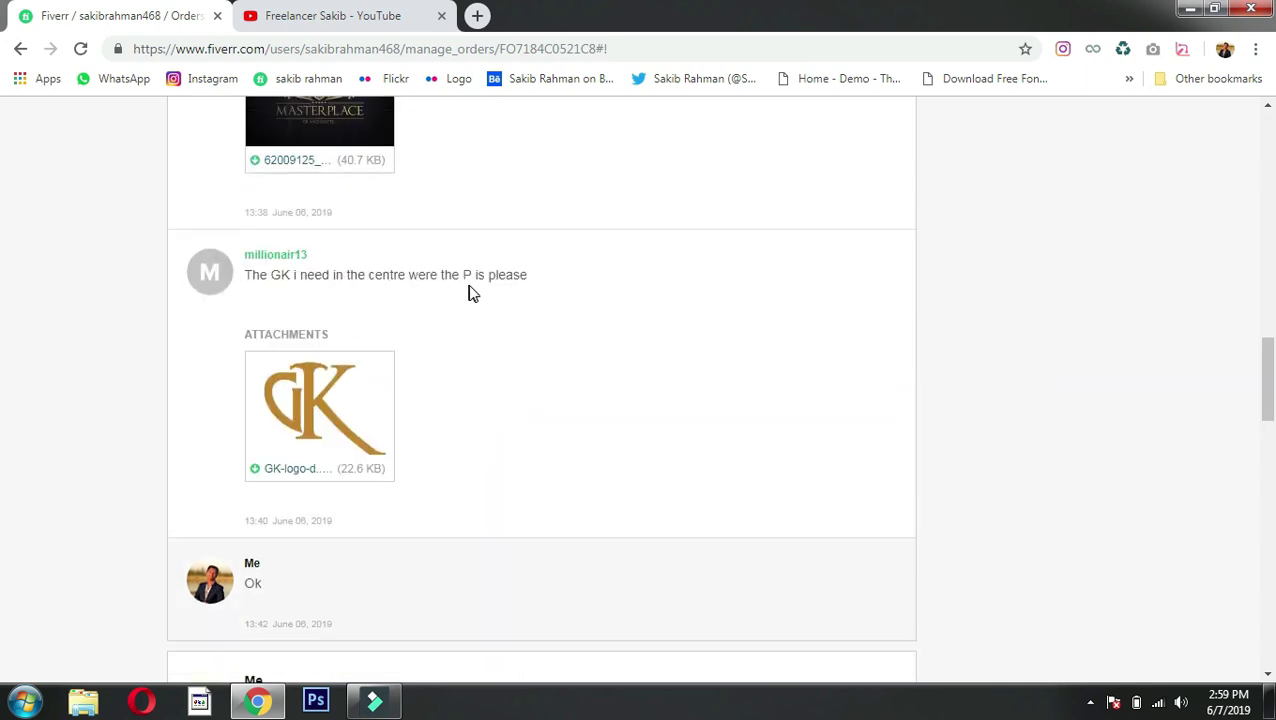
{"action": "scroll", "coordinate": [537, 292], "scroll_direction": "up", "scroll_amount": 2}
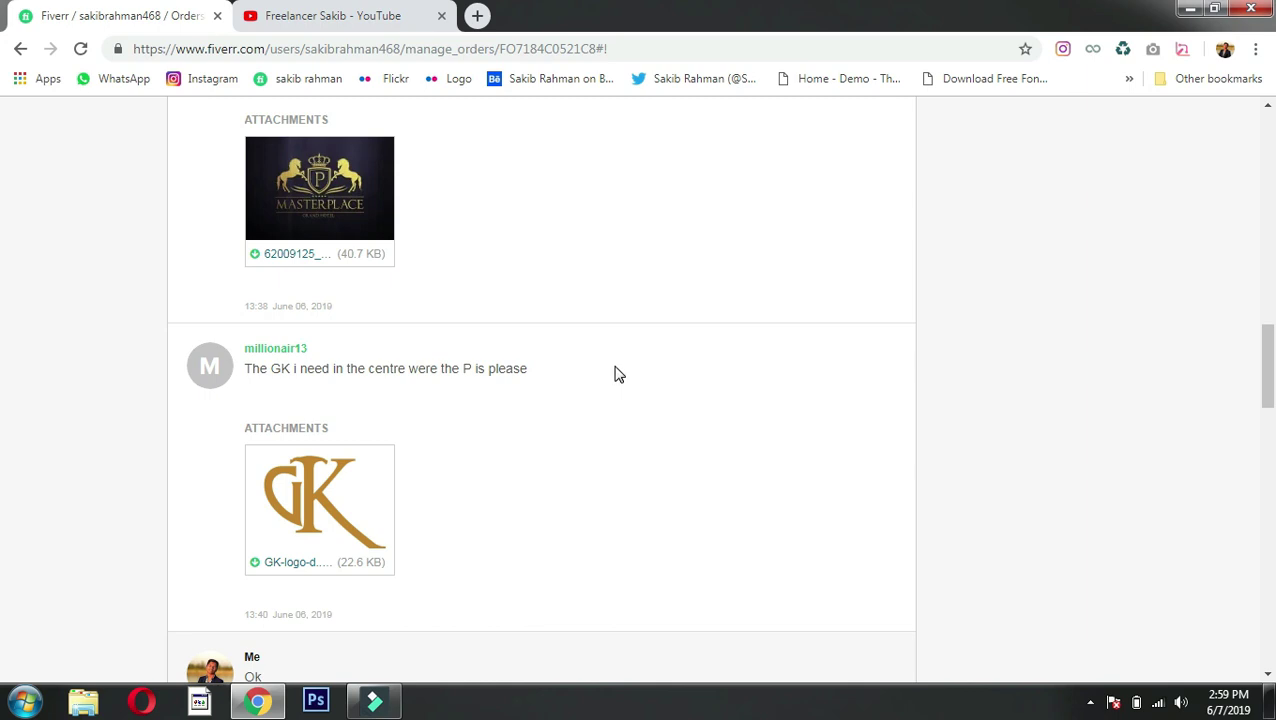
{"action": "scroll", "coordinate": [617, 373], "scroll_direction": "up", "scroll_amount": 15}
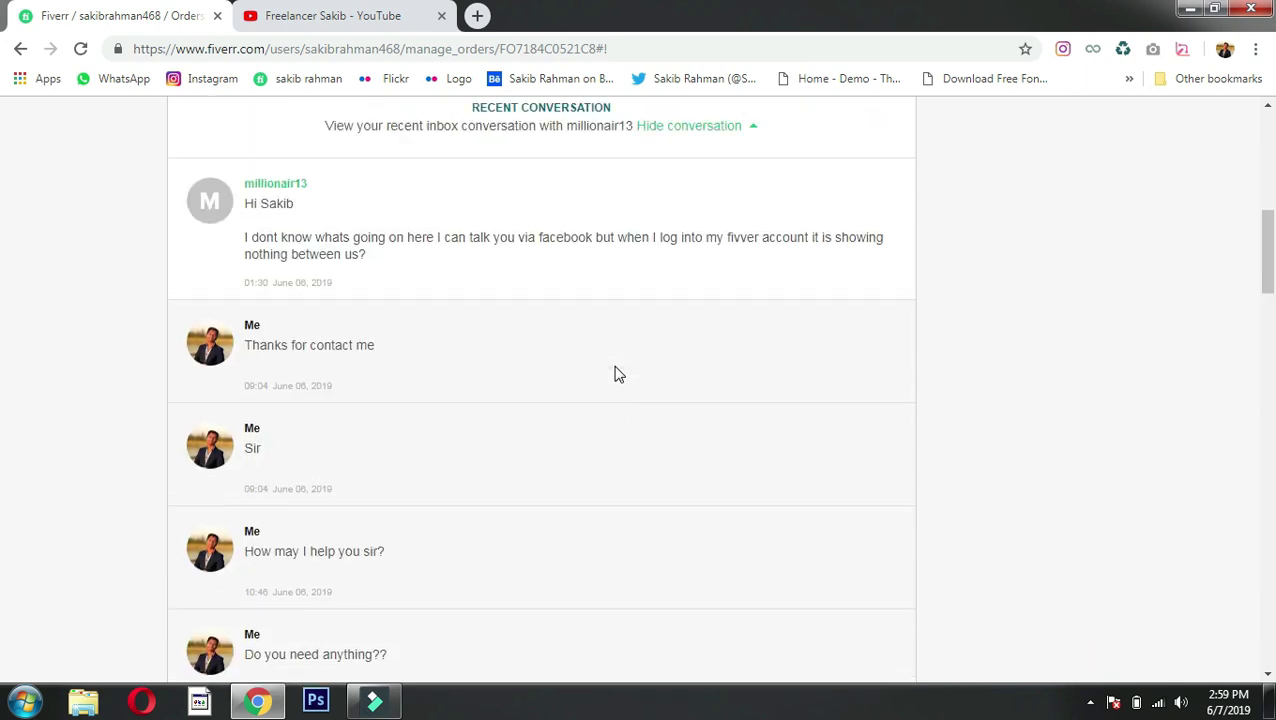
{"action": "scroll", "coordinate": [617, 373], "scroll_direction": "up", "scroll_amount": 3}
{"action": "scroll", "coordinate": [618, 370], "scroll_direction": "down", "scroll_amount": 20}
{"action": "scroll", "coordinate": [695, 385], "scroll_direction": "down", "scroll_amount": 4}
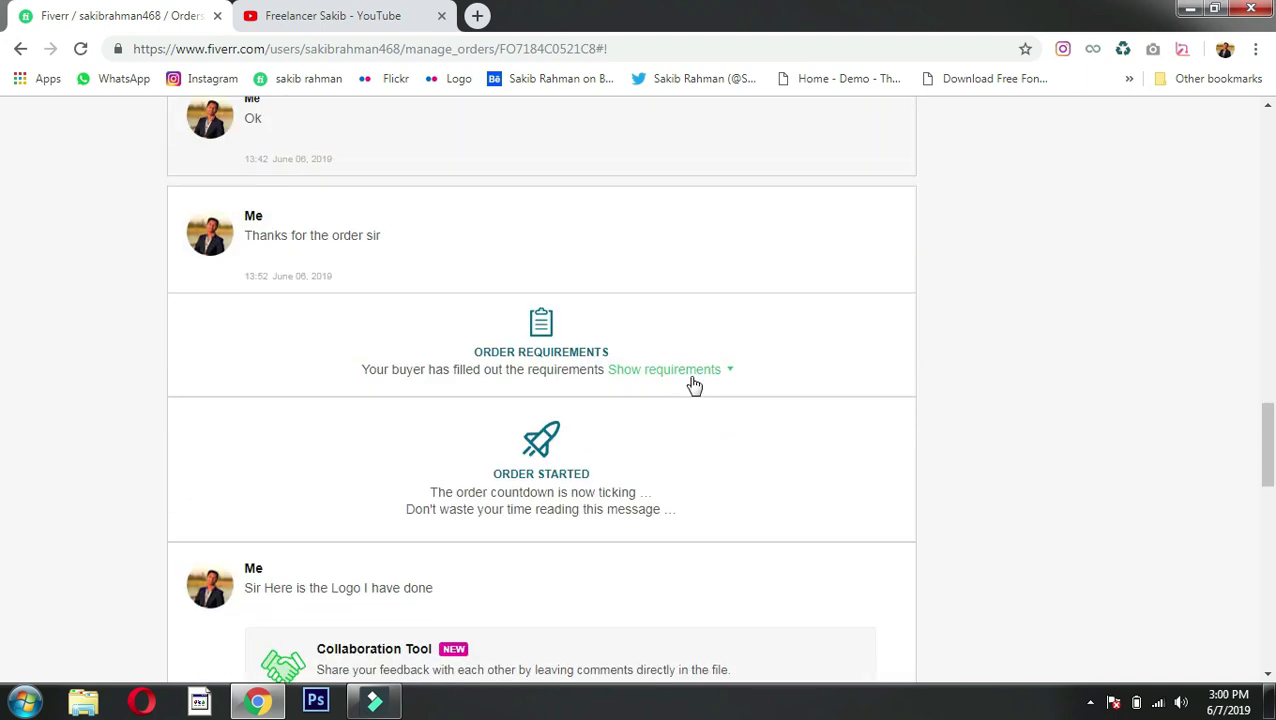
{"action": "scroll", "coordinate": [695, 385], "scroll_direction": "up", "scroll_amount": 3}
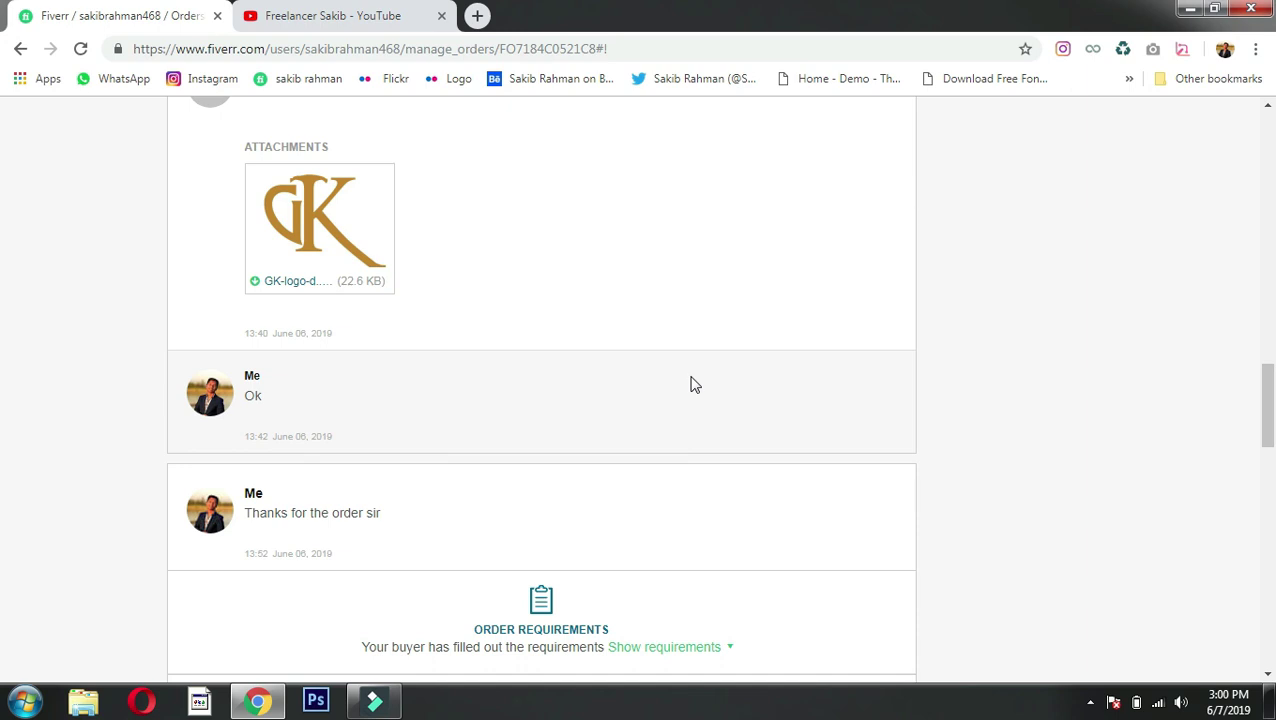
{"action": "scroll", "coordinate": [695, 385], "scroll_direction": "down", "scroll_amount": 3}
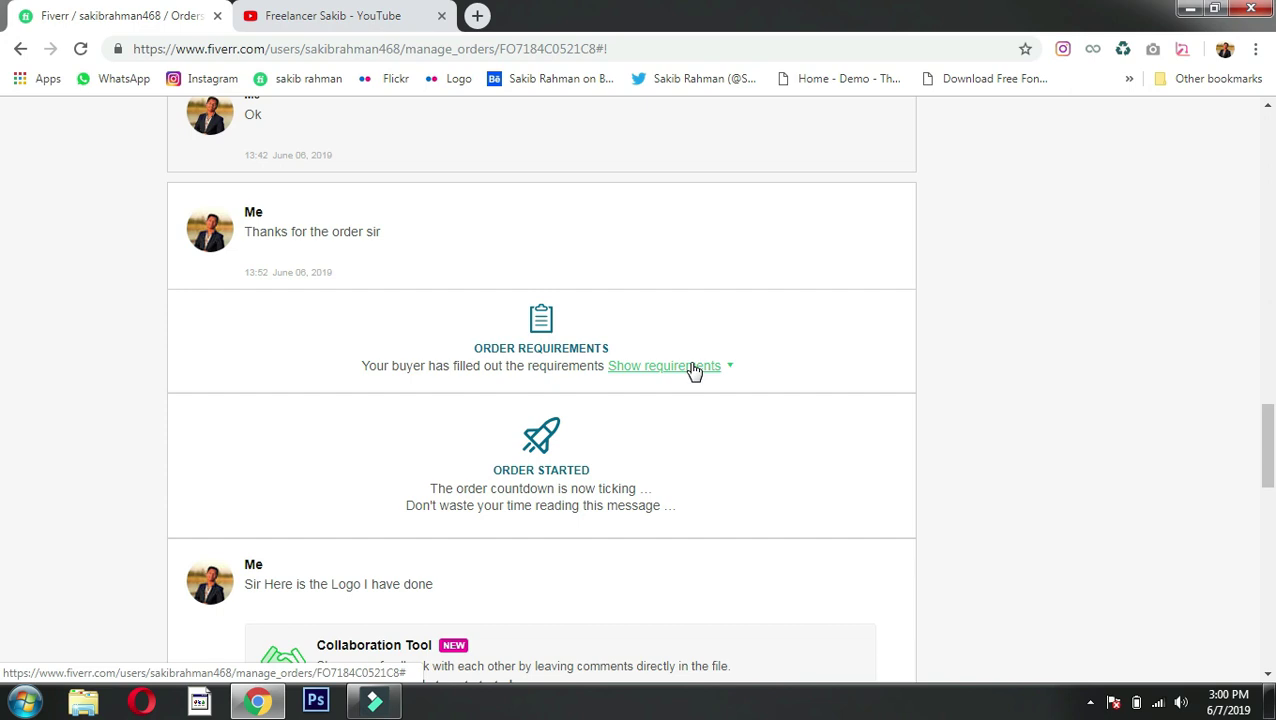
{"action": "scroll", "coordinate": [690, 370], "scroll_direction": "up", "scroll_amount": 20}
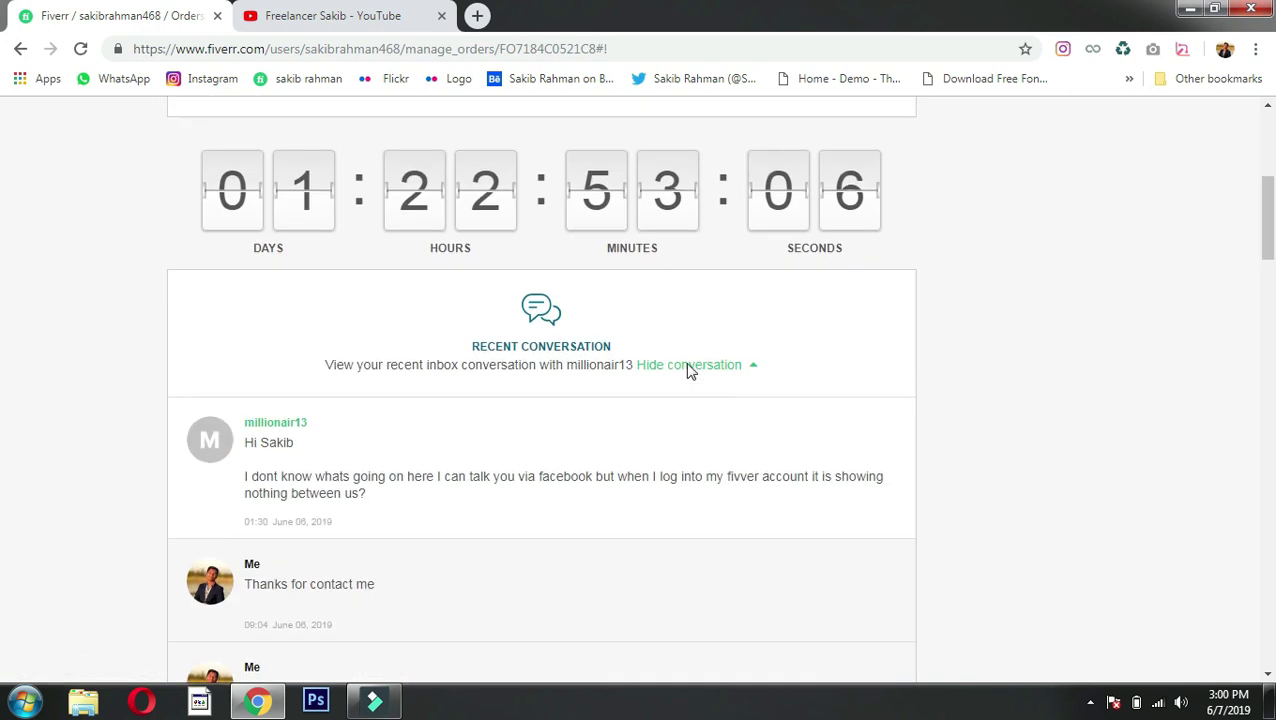
{"action": "scroll", "coordinate": [700, 366], "scroll_direction": "down", "scroll_amount": 3}
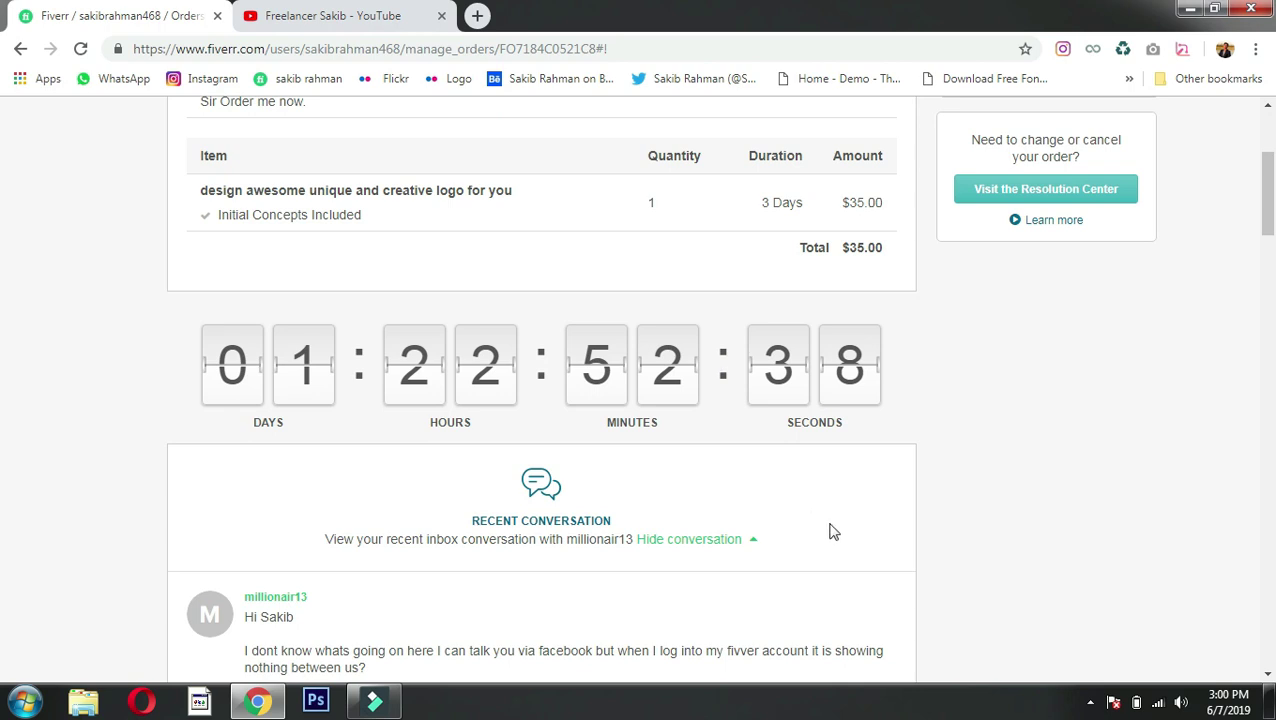
{"action": "scroll", "coordinate": [849, 533], "scroll_direction": "down", "scroll_amount": 11}
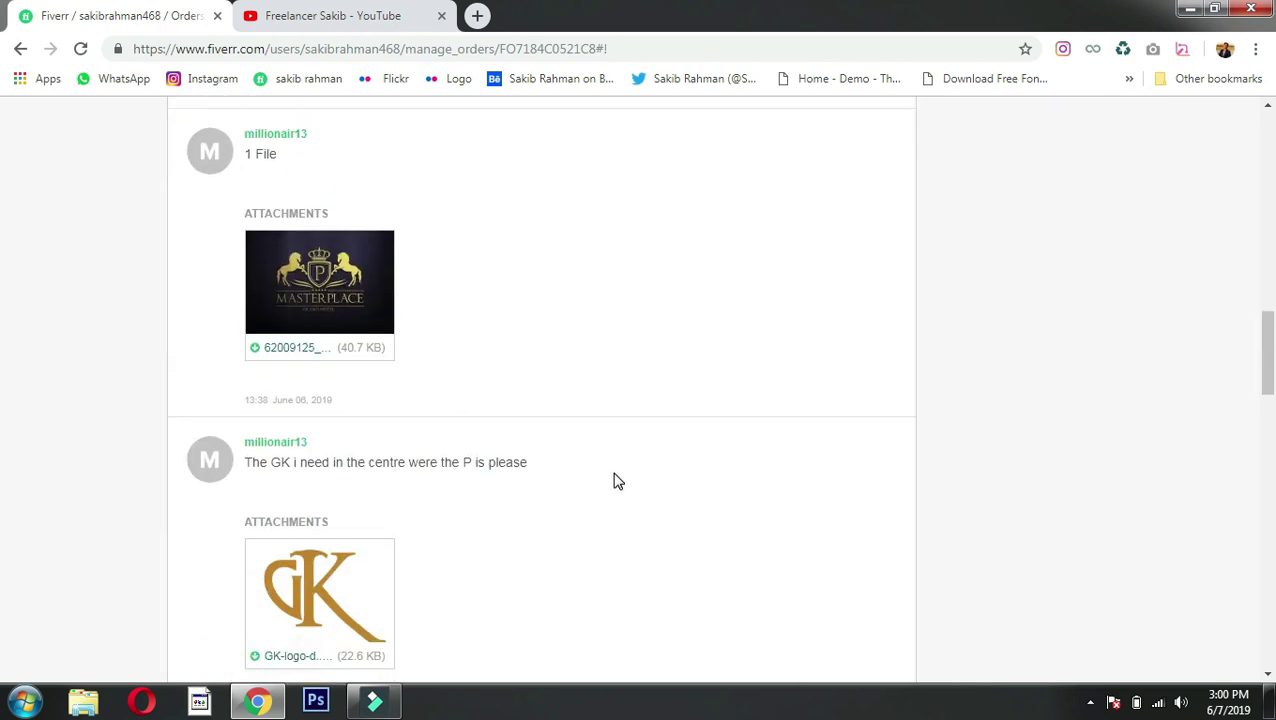
{"action": "scroll", "coordinate": [612, 481], "scroll_direction": "down", "scroll_amount": 3}
{"action": "scroll", "coordinate": [592, 370], "scroll_direction": "down", "scroll_amount": 4}
{"action": "scroll", "coordinate": [456, 404], "scroll_direction": "up", "scroll_amount": 5}
{"action": "scroll", "coordinate": [577, 415], "scroll_direction": "up", "scroll_amount": 1}
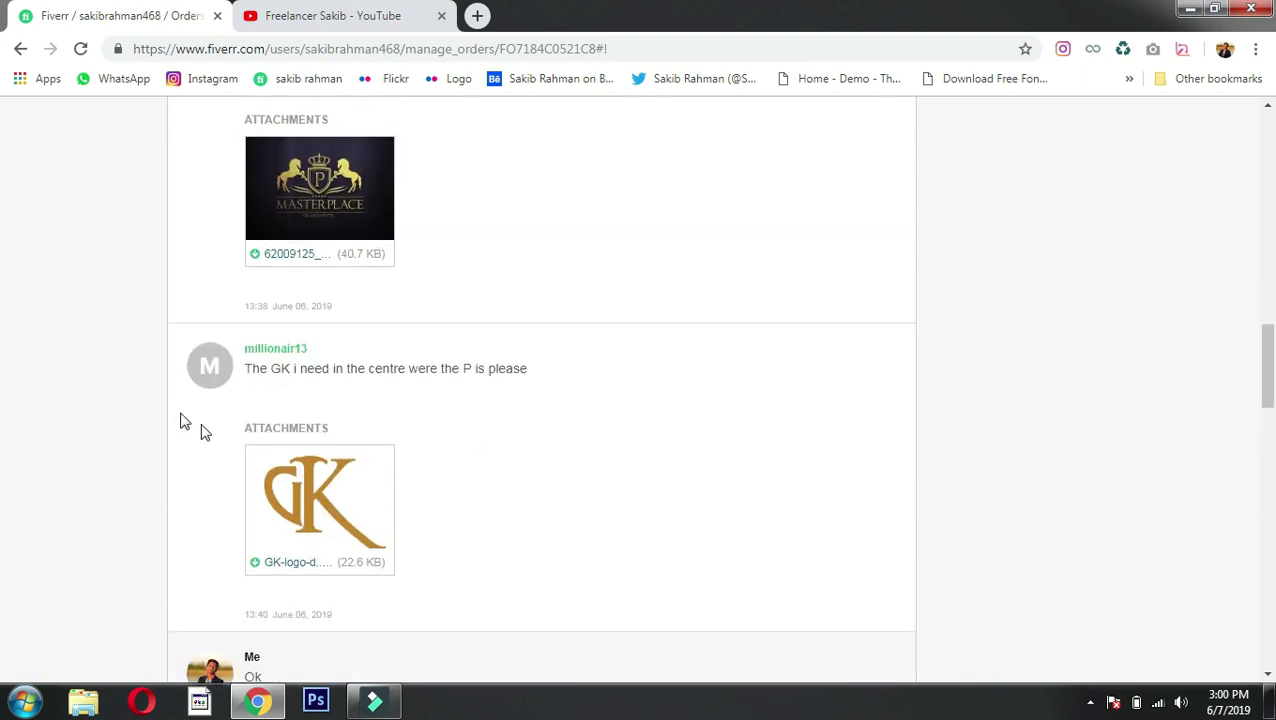
{"action": "scroll", "coordinate": [507, 385], "scroll_direction": "down", "scroll_amount": 8}
{"action": "scroll", "coordinate": [587, 387], "scroll_direction": "up", "scroll_amount": 3}
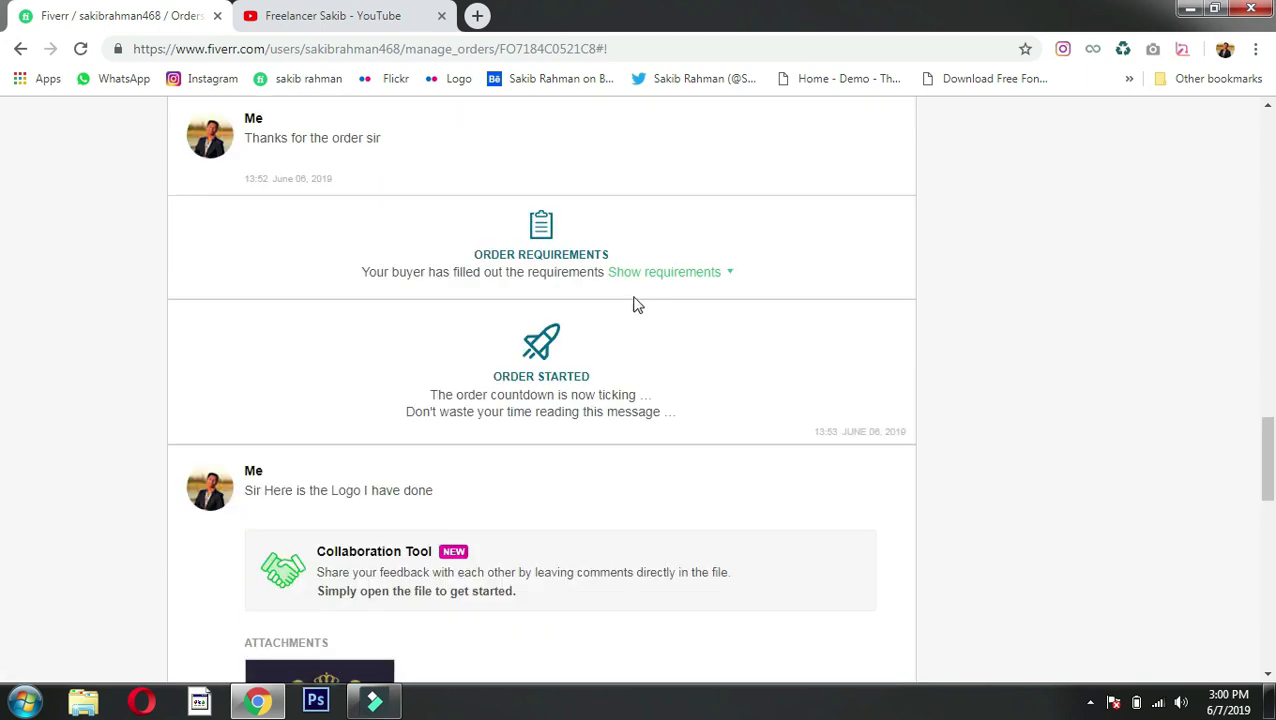
Step: Expand the order requirements and preview the first reference attachment full size, then close it
{"action": "left_click", "coordinate": [652, 273]}
{"action": "scroll", "coordinate": [202, 333], "scroll_direction": "down", "scroll_amount": 2}
{"action": "scroll", "coordinate": [285, 399], "scroll_direction": "up", "scroll_amount": 1}
{"action": "scroll", "coordinate": [342, 342], "scroll_direction": "down", "scroll_amount": 4}
{"action": "scroll", "coordinate": [135, 585], "scroll_direction": "up", "scroll_amount": 2}
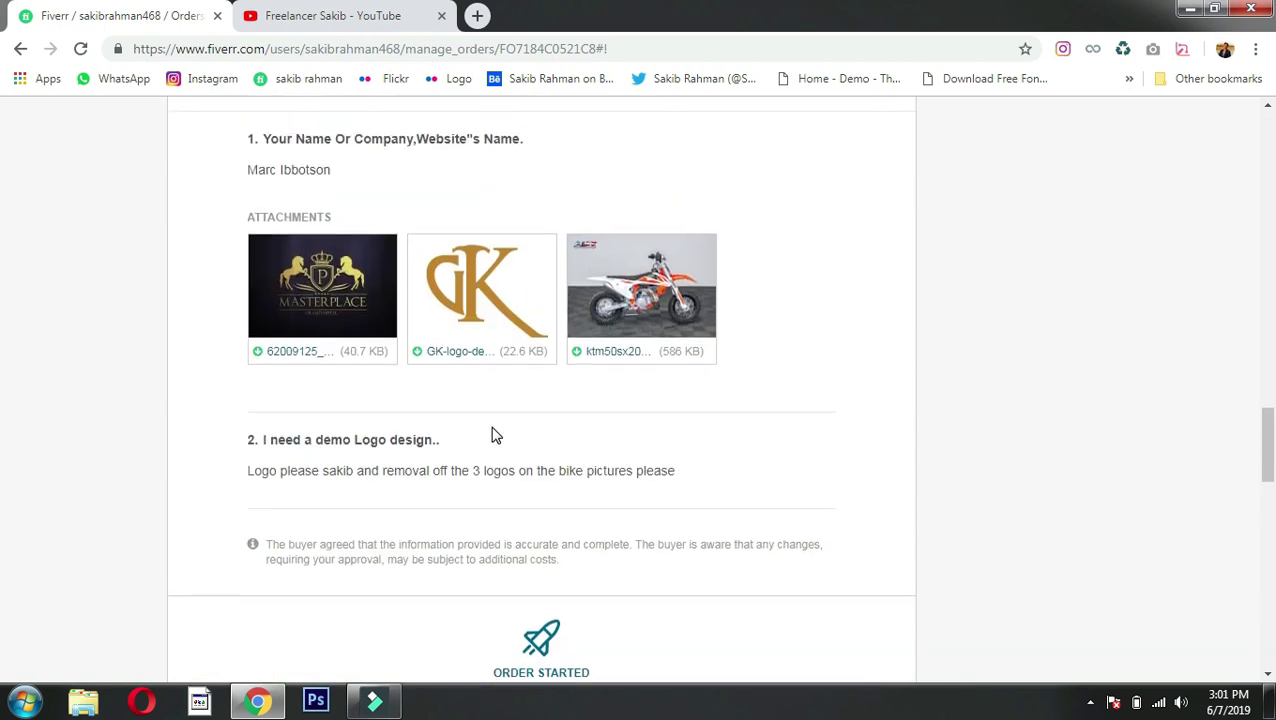
{"action": "scroll", "coordinate": [496, 436], "scroll_direction": "up", "scroll_amount": 1}
{"action": "left_click", "coordinate": [342, 394]}
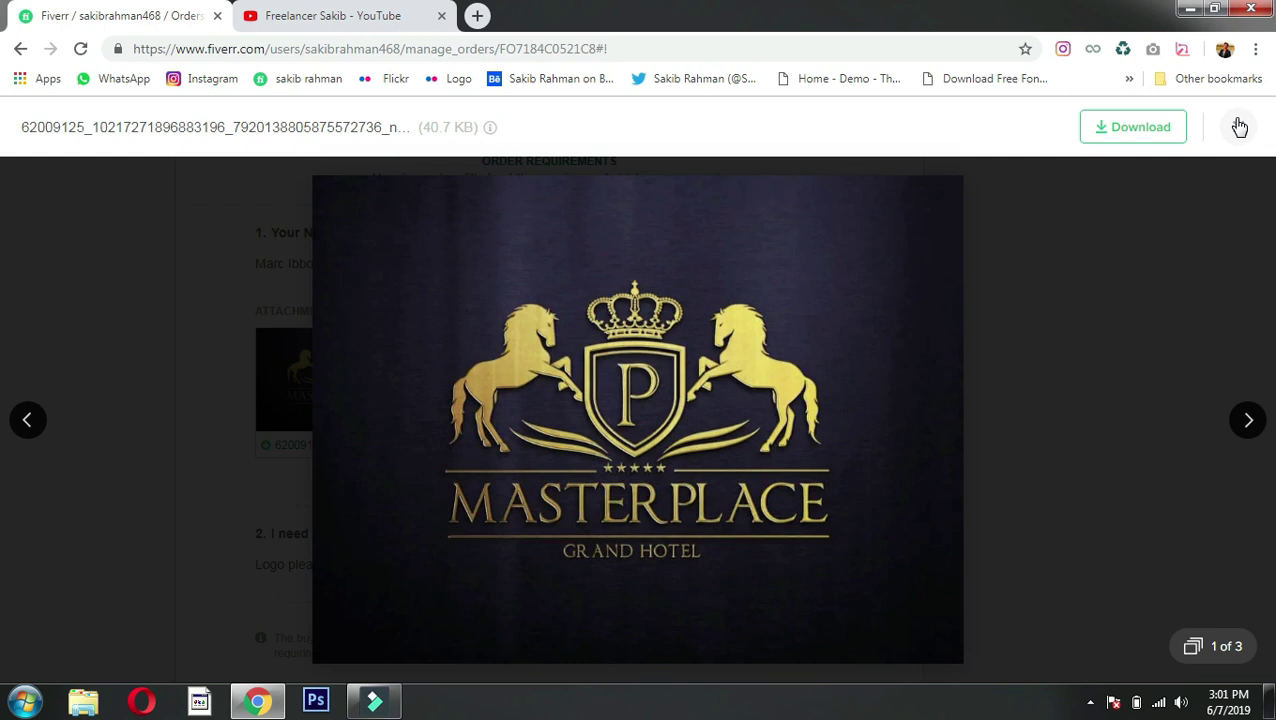
{"action": "left_click", "coordinate": [1240, 127]}
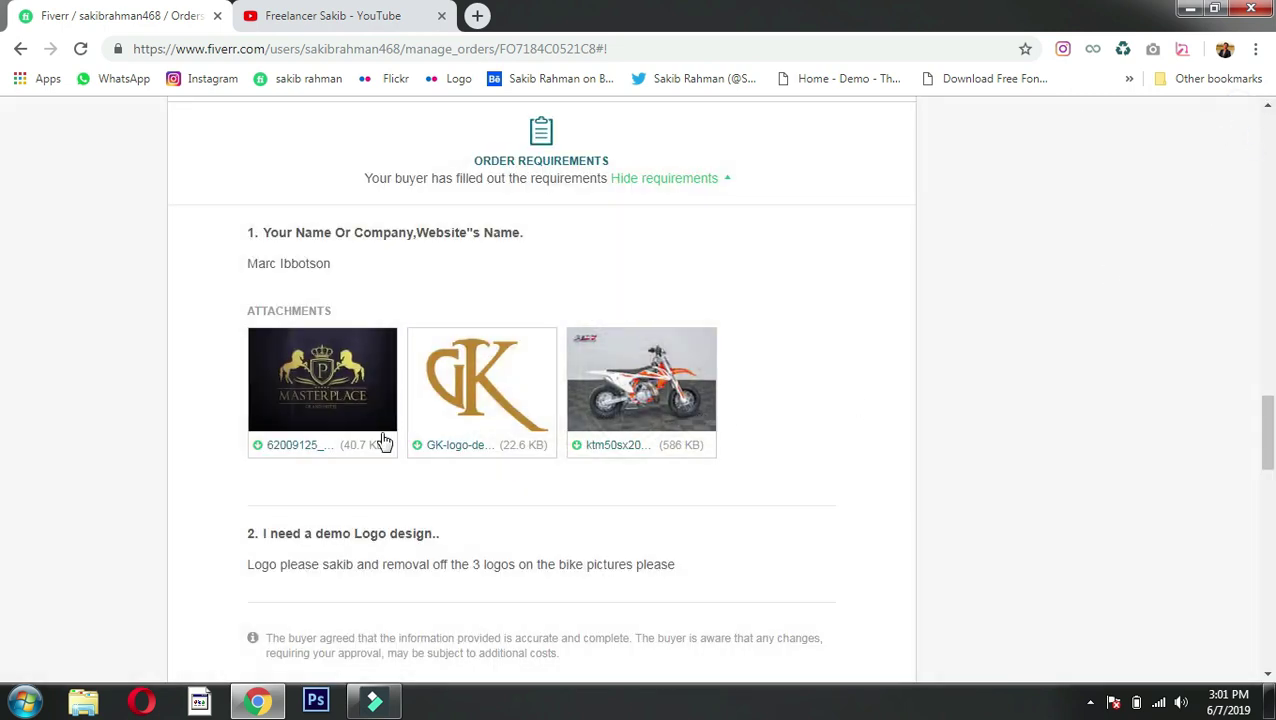
Step: Reopen the Masterplace Grand Hotel reference logo (1 of 3) full size
{"action": "scroll", "coordinate": [560, 440], "scroll_direction": "down", "scroll_amount": 2}
{"action": "scroll", "coordinate": [500, 465], "scroll_direction": "up", "scroll_amount": 7}
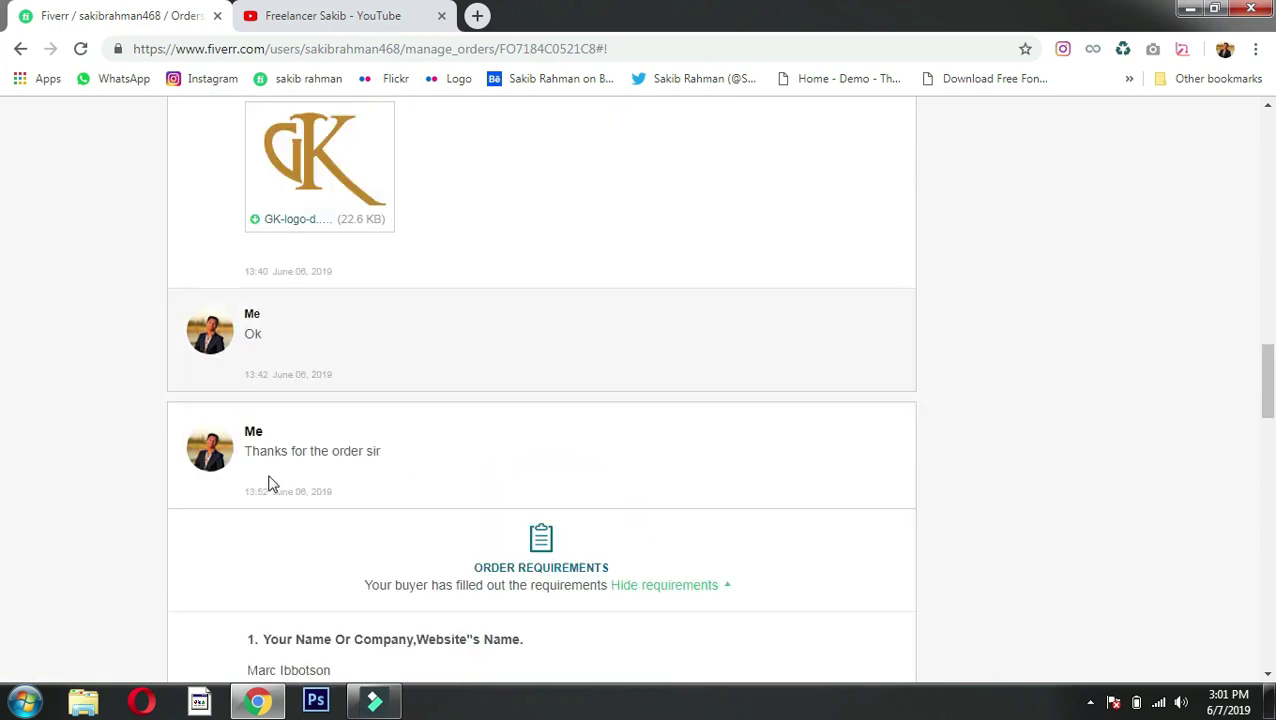
{"action": "scroll", "coordinate": [391, 464], "scroll_direction": "down", "scroll_amount": 5}
{"action": "scroll", "coordinate": [396, 440], "scroll_direction": "up", "scroll_amount": 6}
{"action": "scroll", "coordinate": [396, 437], "scroll_direction": "up", "scroll_amount": 4}
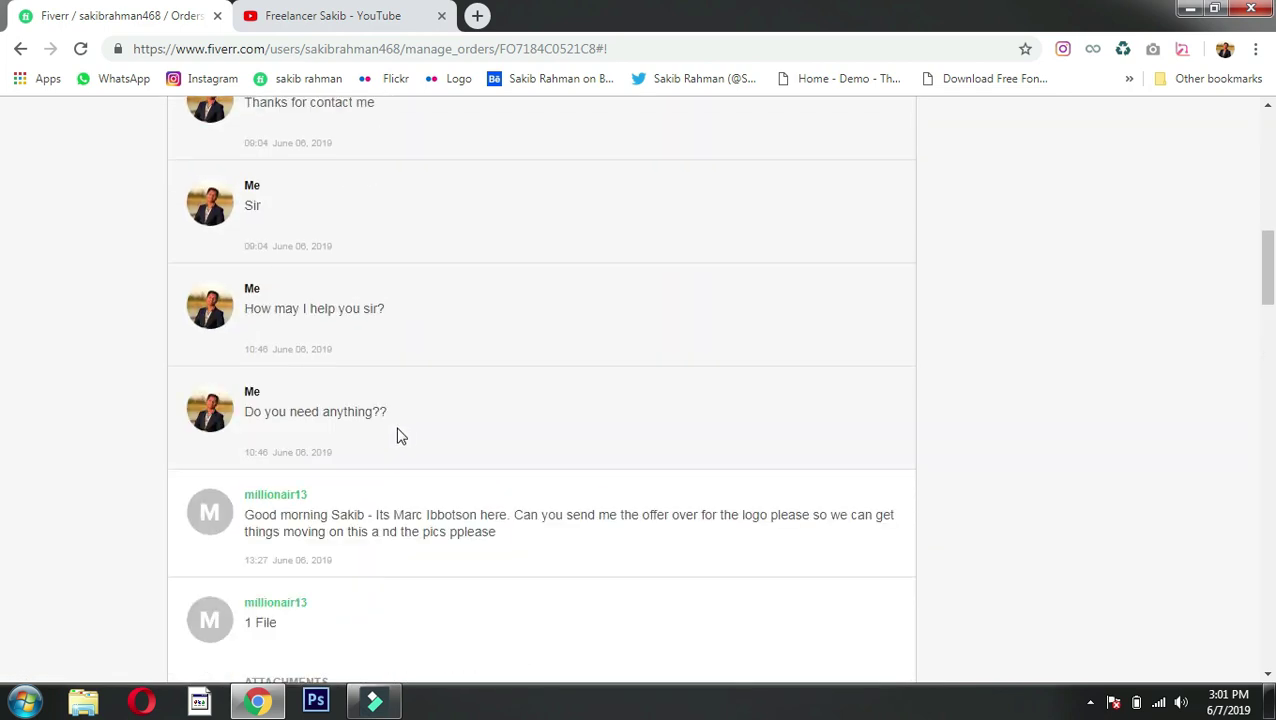
{"action": "scroll", "coordinate": [396, 440], "scroll_direction": "down", "scroll_amount": 1}
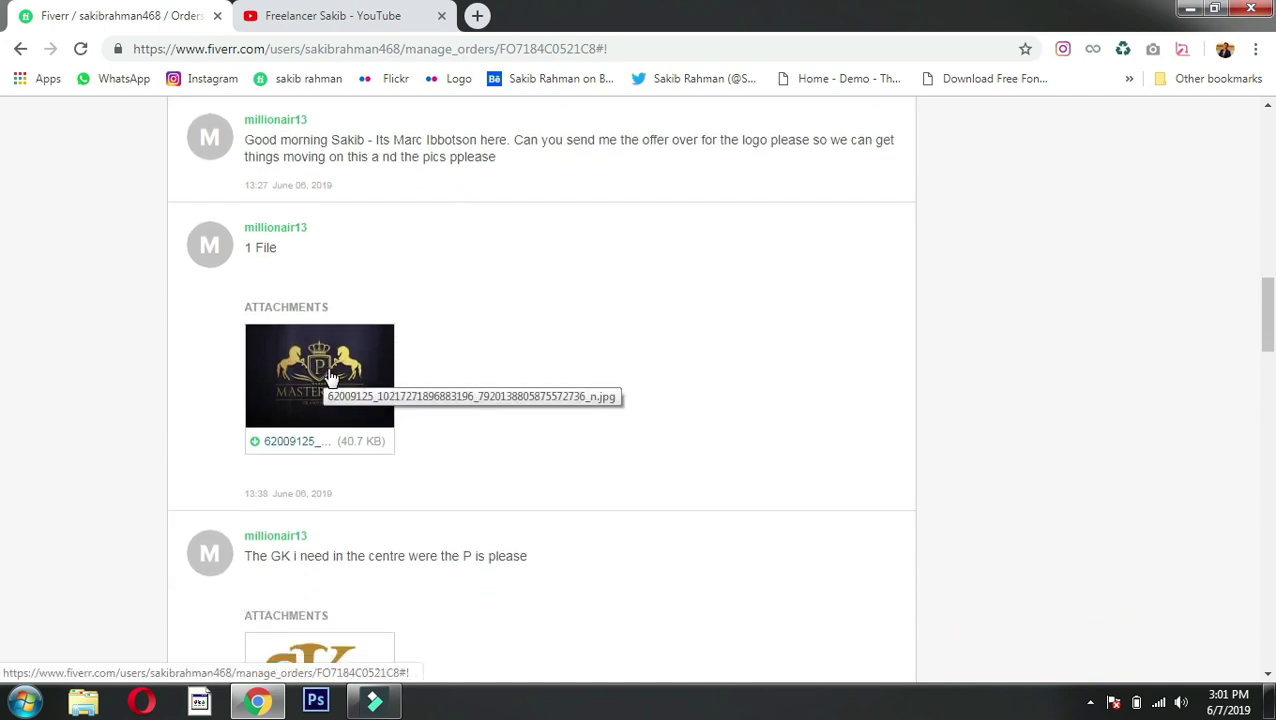
{"action": "scroll", "coordinate": [316, 336], "scroll_direction": "down", "scroll_amount": 9}
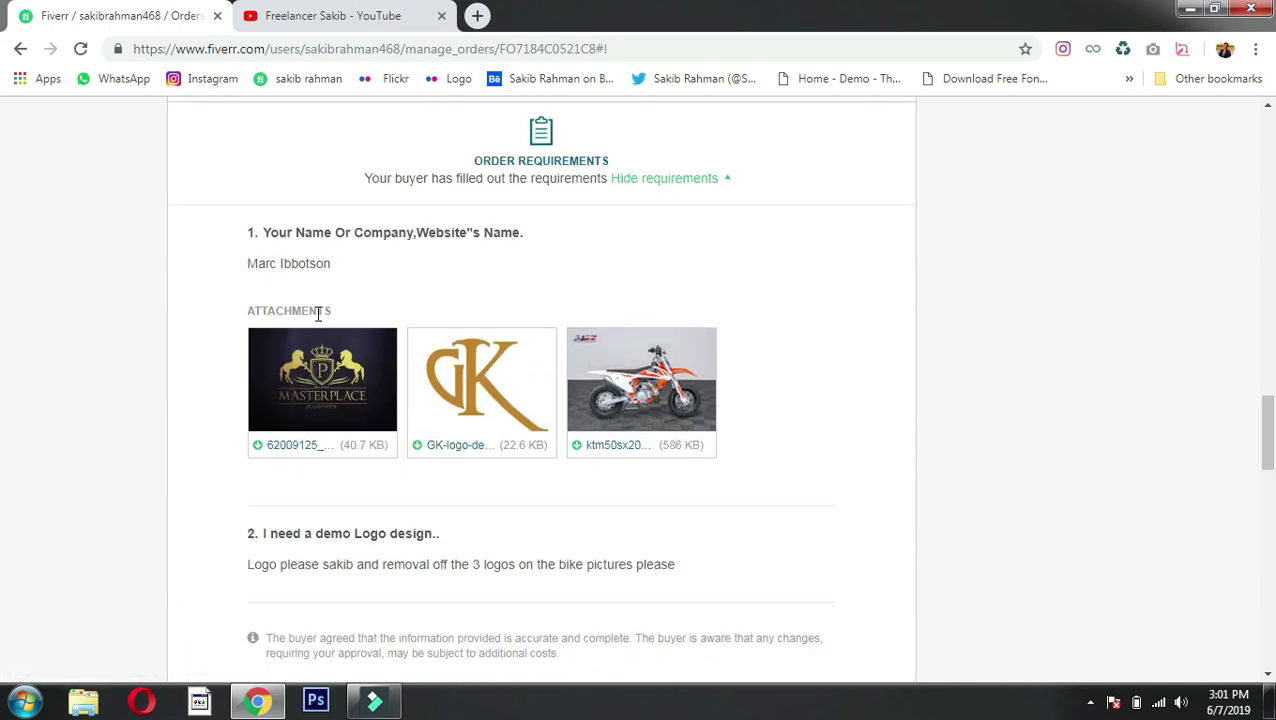
{"action": "left_click", "coordinate": [302, 388]}
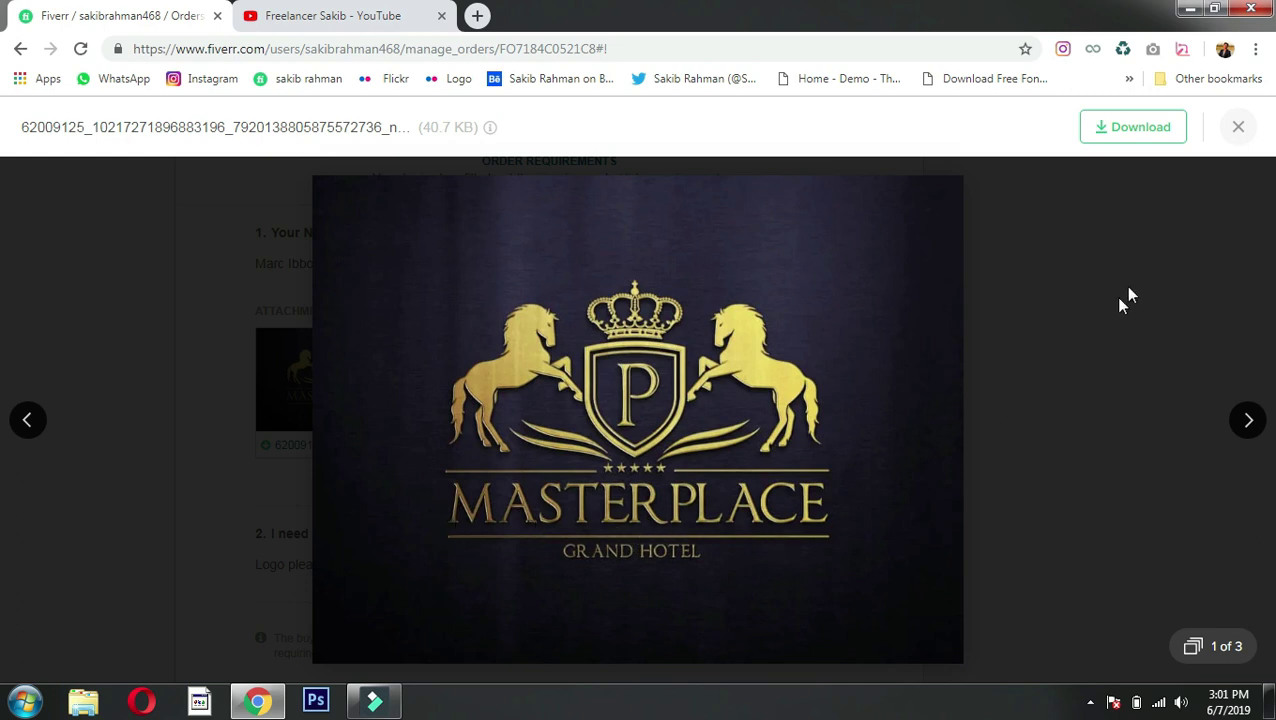
{"action": "left_click", "coordinate": [1238, 126]}
{"action": "scroll", "coordinate": [421, 484], "scroll_direction": "down", "scroll_amount": 8}
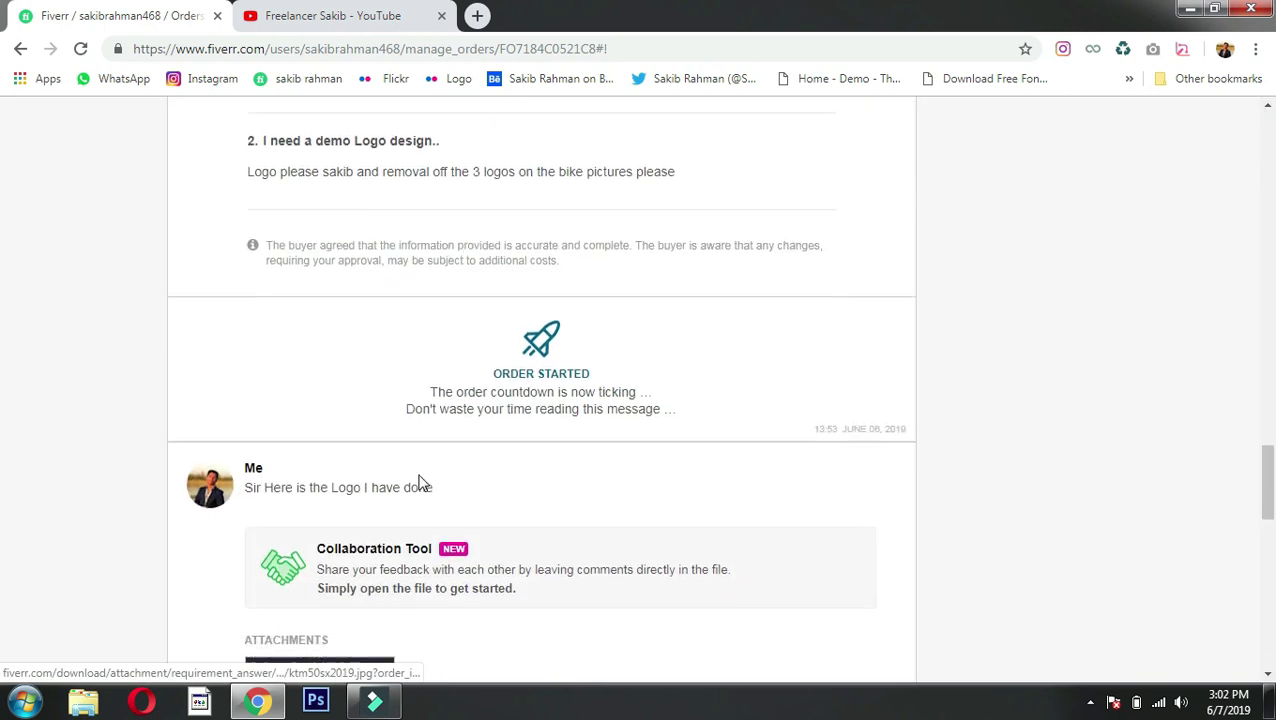
{"action": "left_click", "coordinate": [331, 358]}
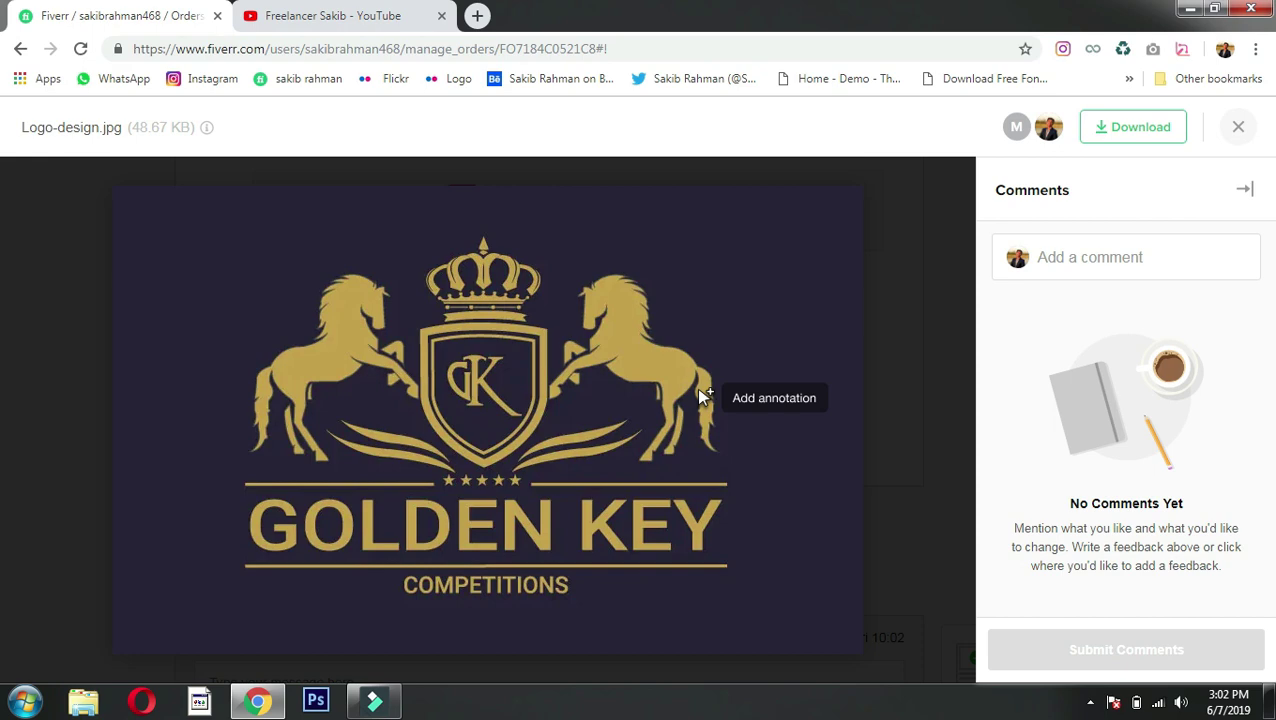
{"action": "left_click", "coordinate": [1238, 128]}
Step: Briefly preview the Masterplace reference logo full size again, then close the preview
{"action": "scroll", "coordinate": [587, 536], "scroll_direction": "up", "scroll_amount": 15}
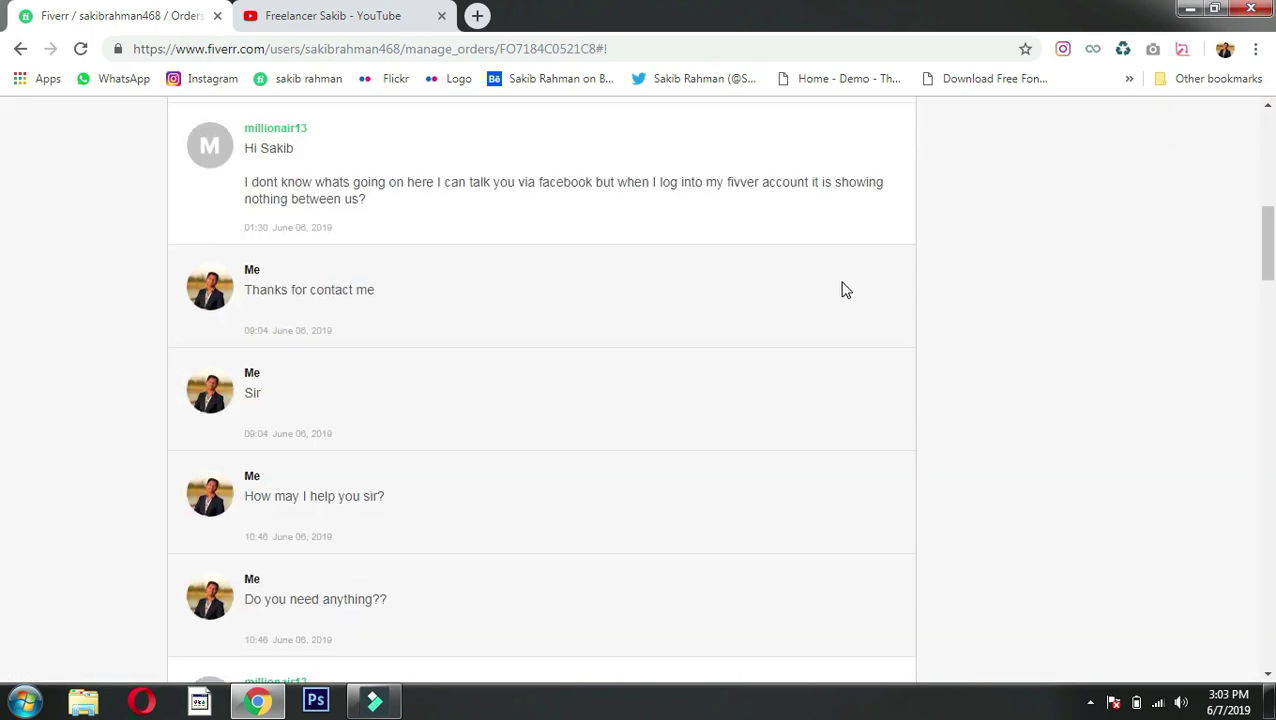
{"action": "scroll", "coordinate": [924, 362], "scroll_direction": "up", "scroll_amount": 2}
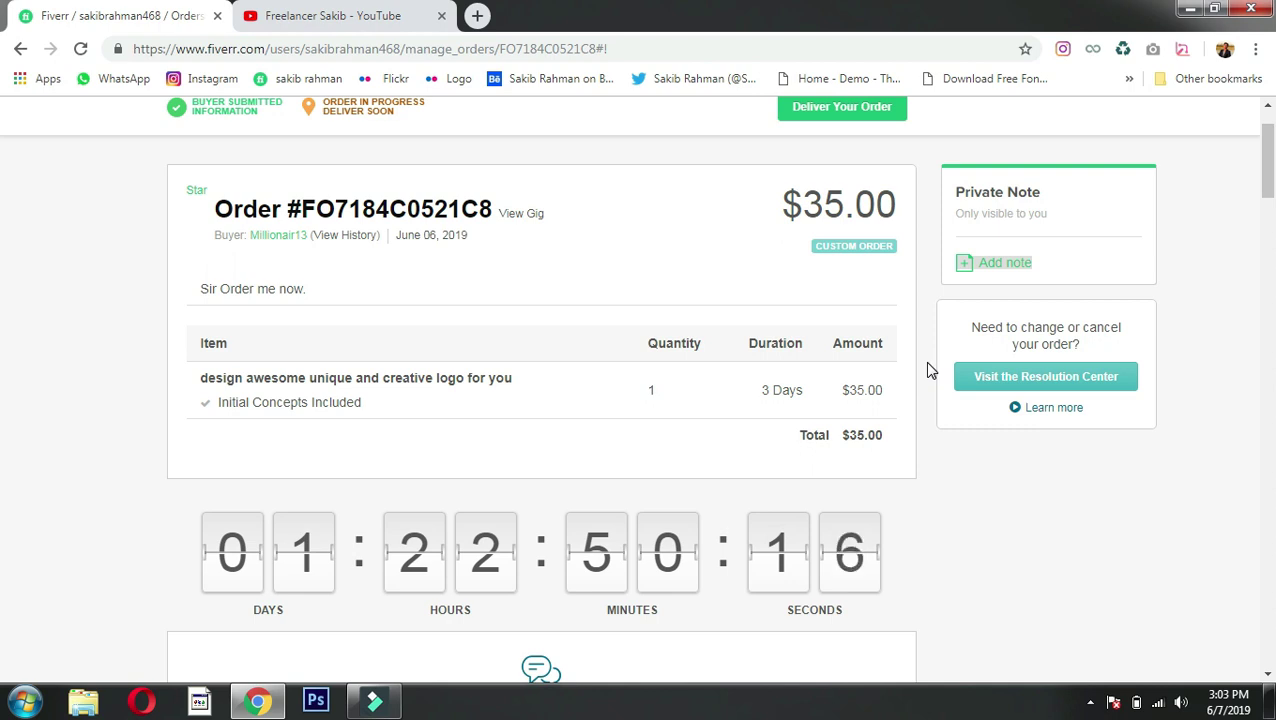
{"action": "scroll", "coordinate": [843, 407], "scroll_direction": "down", "scroll_amount": 5}
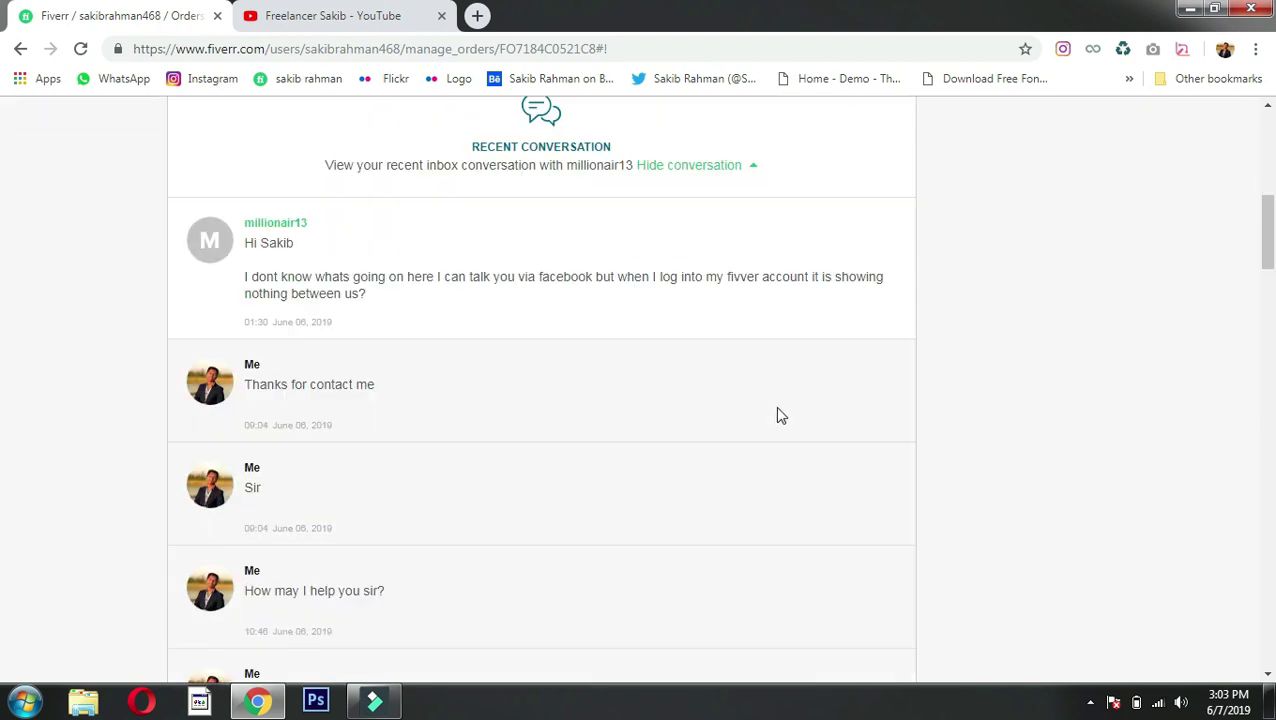
{"action": "scroll", "coordinate": [735, 478], "scroll_direction": "down", "scroll_amount": 7}
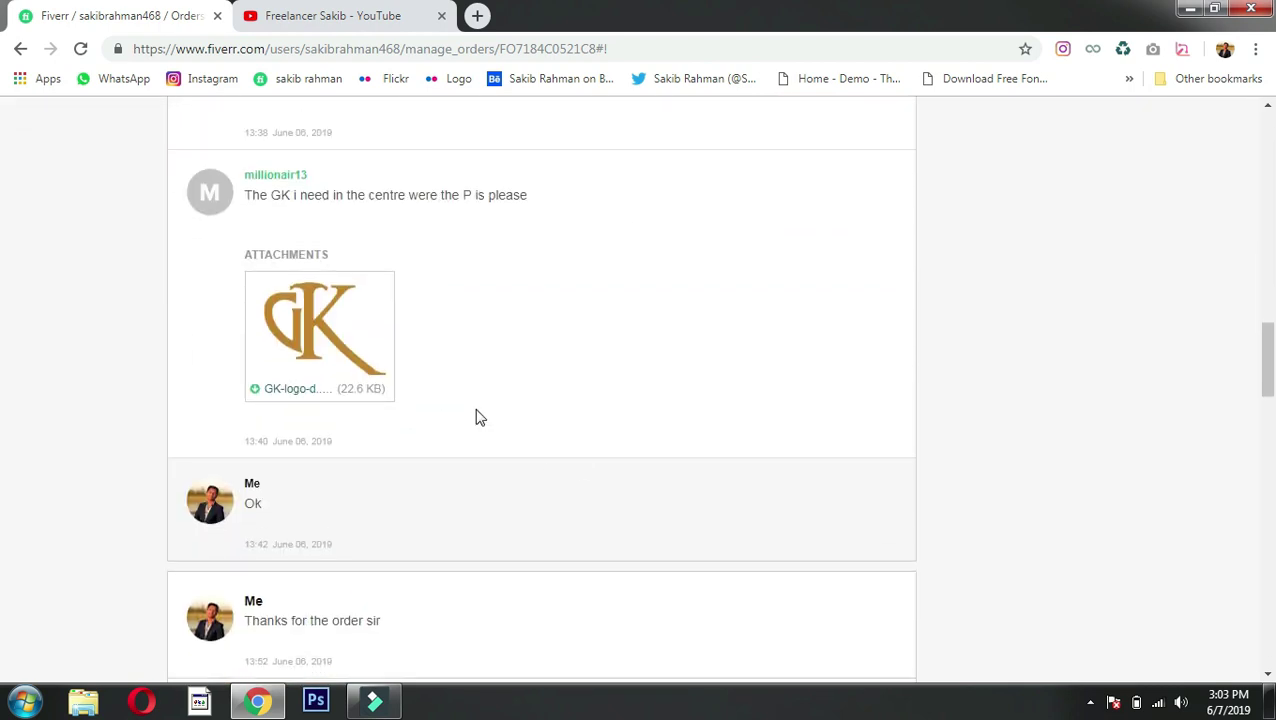
{"action": "scroll", "coordinate": [427, 413], "scroll_direction": "up", "scroll_amount": 2}
{"action": "scroll", "coordinate": [430, 440], "scroll_direction": "down", "scroll_amount": 10}
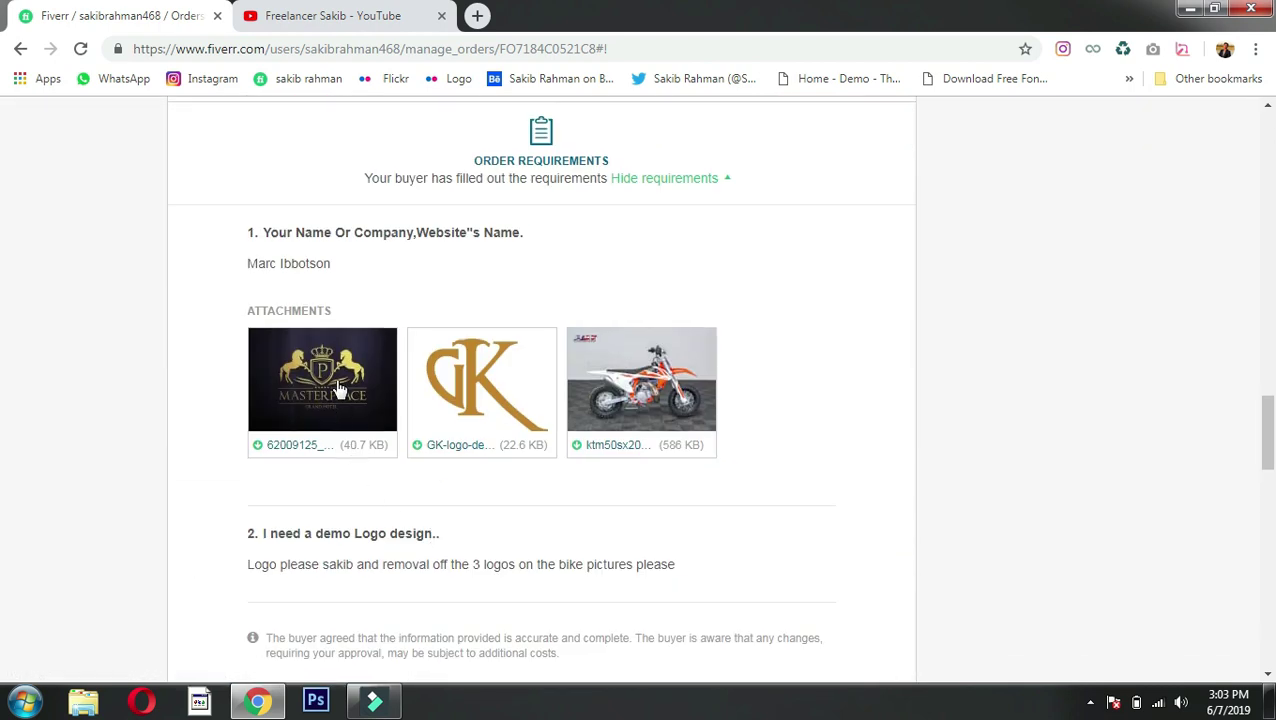
{"action": "left_click", "coordinate": [335, 380]}
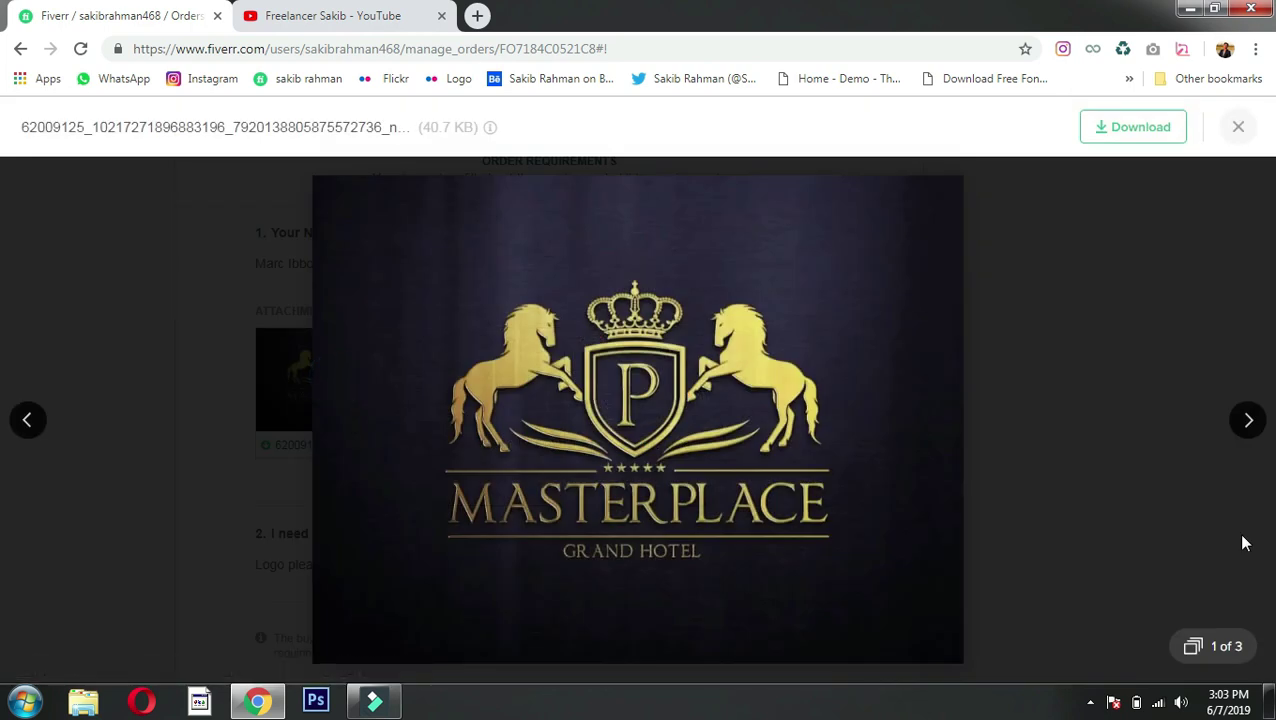
{"action": "left_click", "coordinate": [1238, 126]}
Step: Scroll up to the order header showing the $35.00 price, item table and delivery countdown
{"action": "scroll", "coordinate": [1000, 410], "scroll_direction": "down", "scroll_amount": 2}
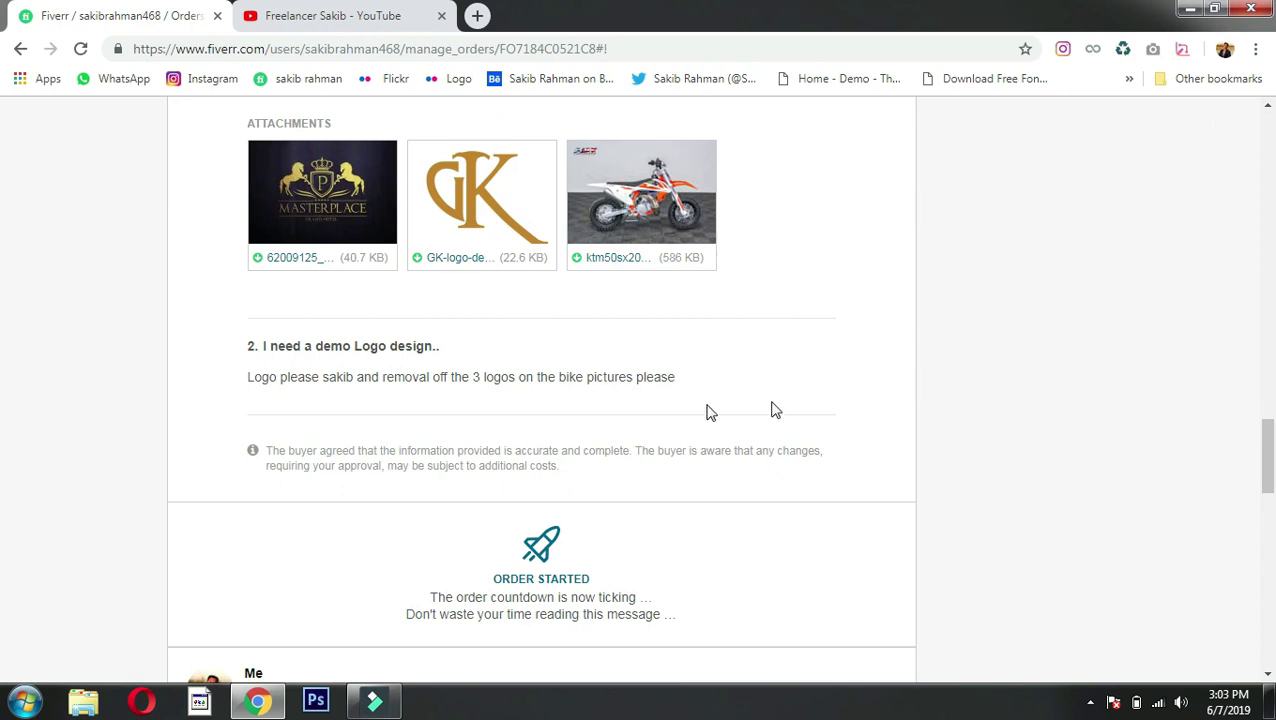
{"action": "scroll", "coordinate": [501, 365], "scroll_direction": "up", "scroll_amount": 1}
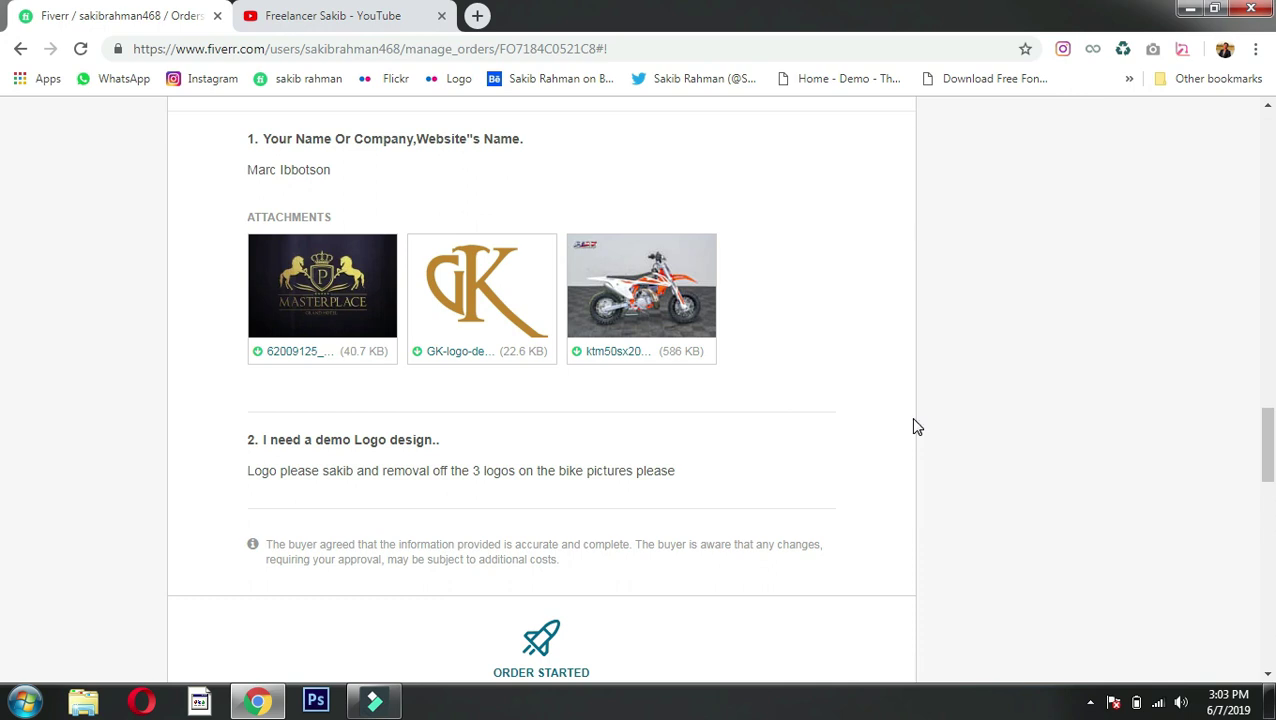
{"action": "scroll", "coordinate": [917, 427], "scroll_direction": "up", "scroll_amount": 20}
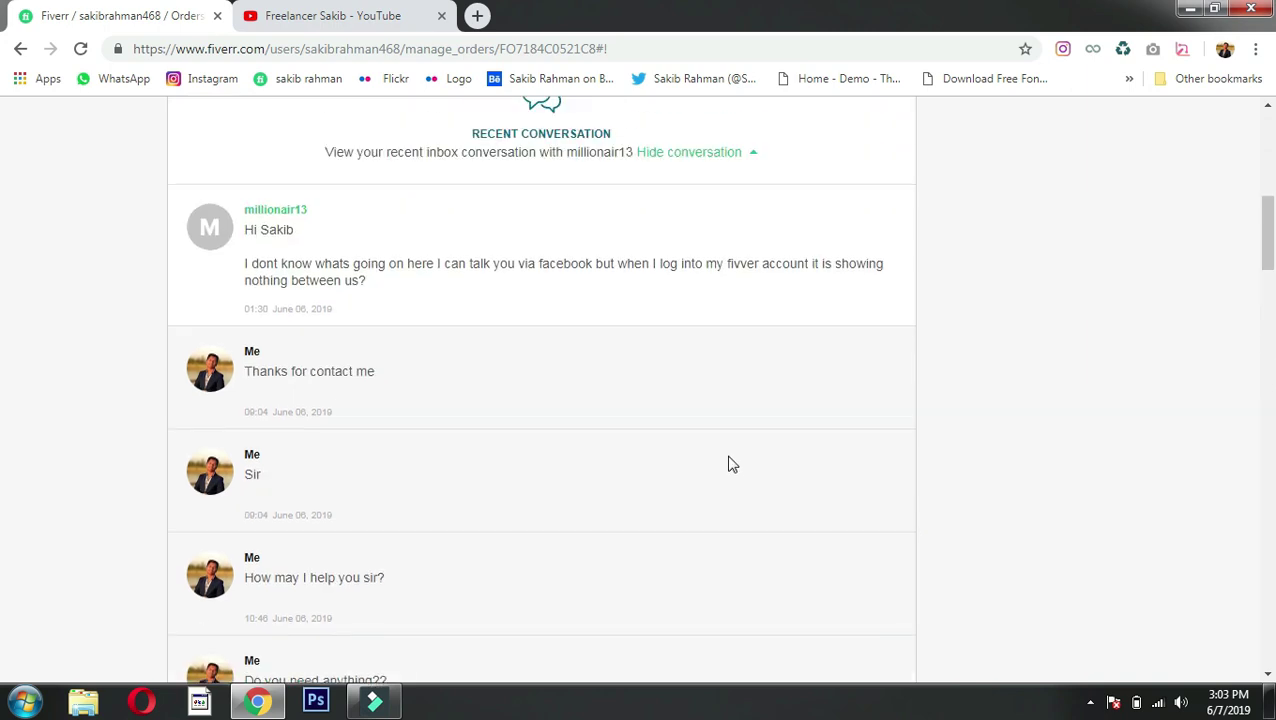
{"action": "scroll", "coordinate": [795, 424], "scroll_direction": "up", "scroll_amount": 1}
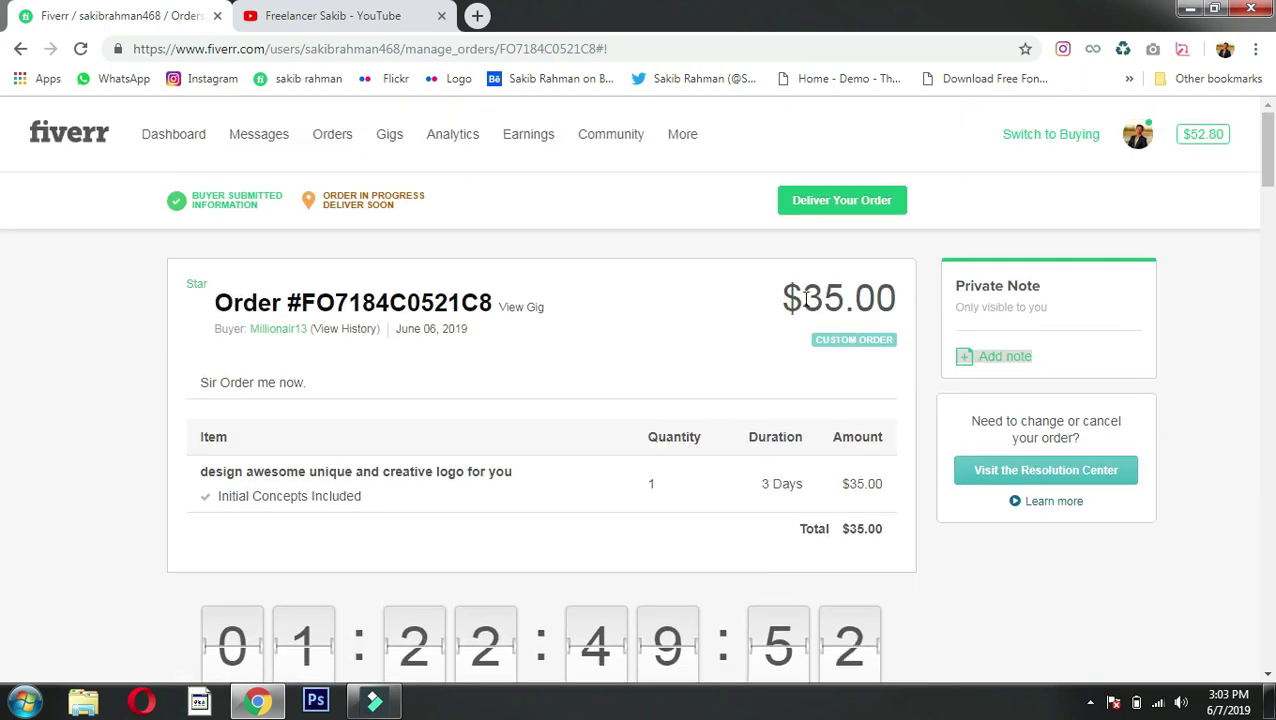
Step: Highlight the 35 in the $35.00 order price to point it out, then clear it
{"action": "left_click_drag", "start_coordinate": [806, 298], "coordinate": [845, 313]}
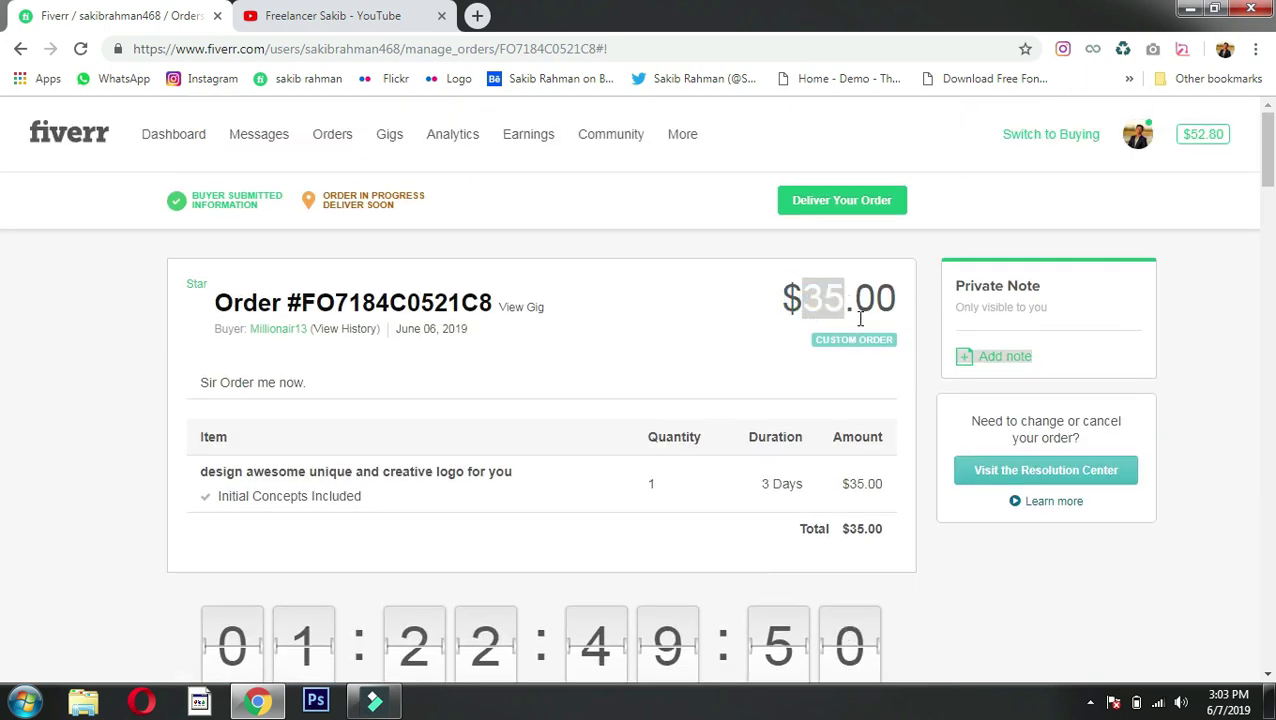
{"action": "left_click", "coordinate": [845, 313]}
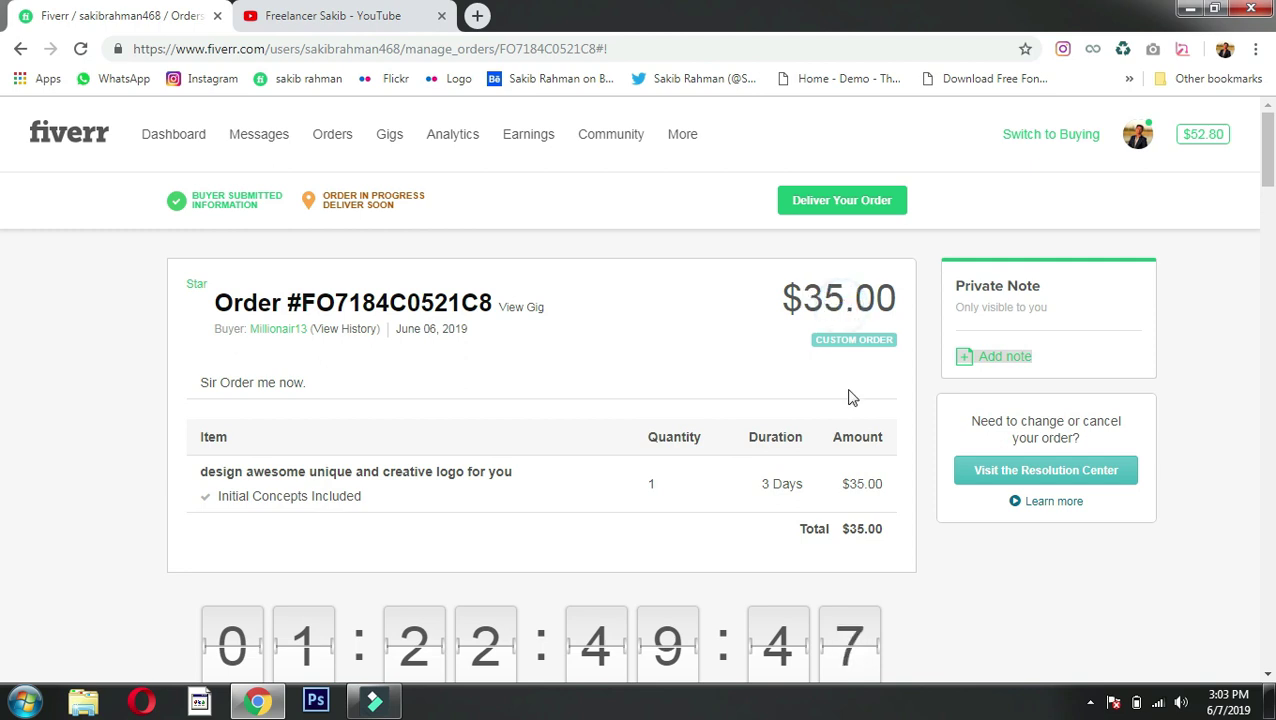
{"action": "scroll", "coordinate": [848, 396], "scroll_direction": "down", "scroll_amount": 3}
{"action": "scroll", "coordinate": [848, 396], "scroll_direction": "up", "scroll_amount": 3}
{"action": "left_click", "coordinate": [834, 297]}
{"action": "double_click", "coordinate": [834, 297]}
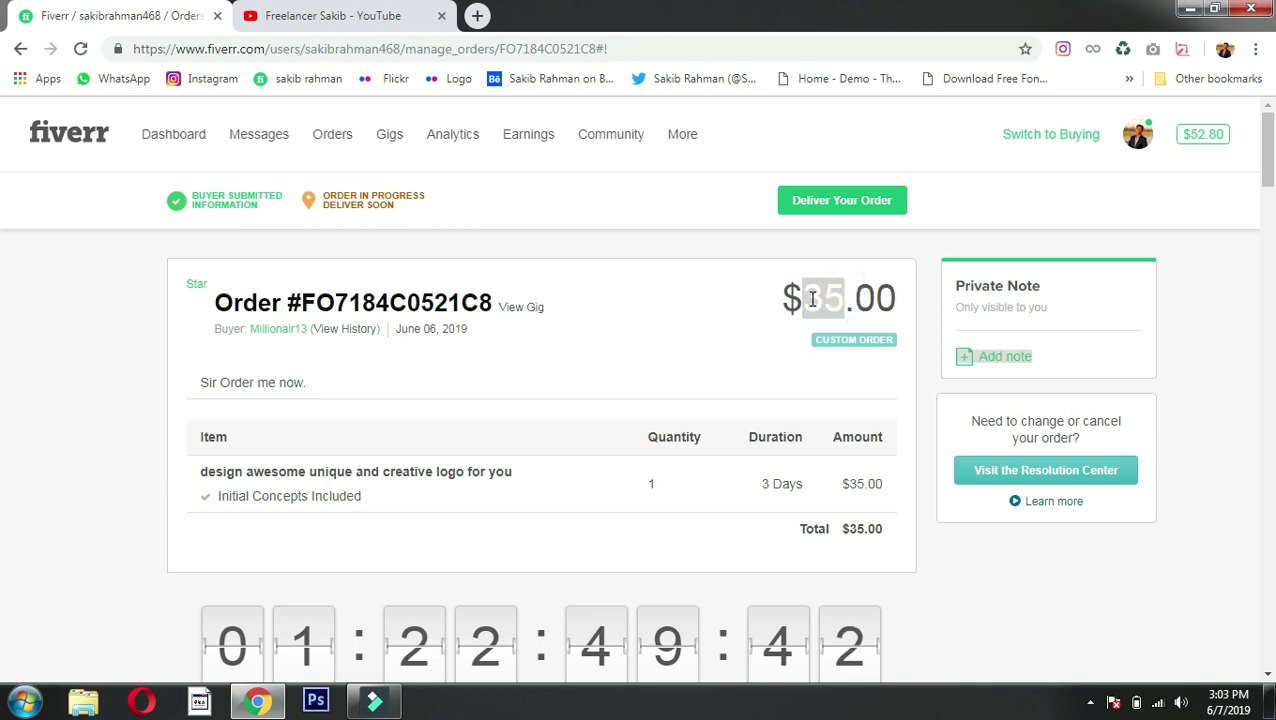
{"action": "left_click", "coordinate": [893, 302]}
Step: Scroll down to the Order Requirements with three reference attachments and the demo logo request
{"action": "scroll", "coordinate": [823, 441], "scroll_direction": "down", "scroll_amount": 10}
{"action": "scroll", "coordinate": [820, 441], "scroll_direction": "down", "scroll_amount": 8}
{"action": "scroll", "coordinate": [823, 441], "scroll_direction": "down", "scroll_amount": 5}
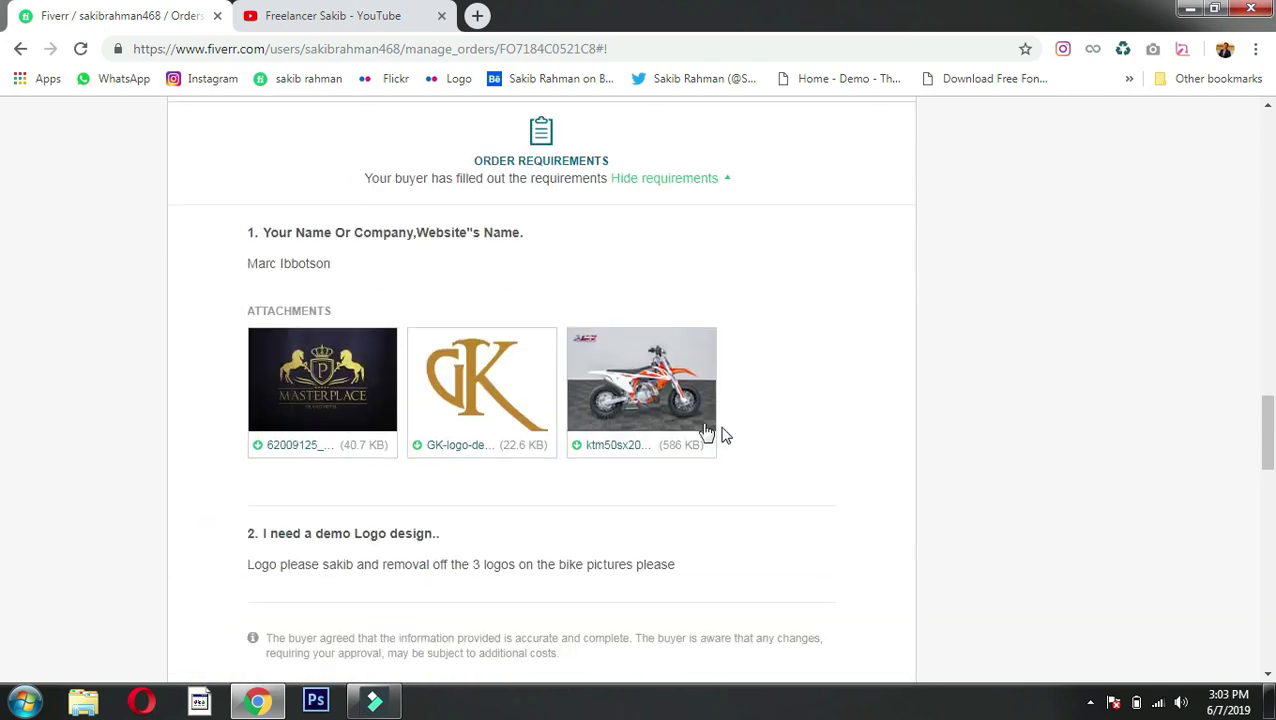
{"action": "left_click", "coordinate": [356, 388]}
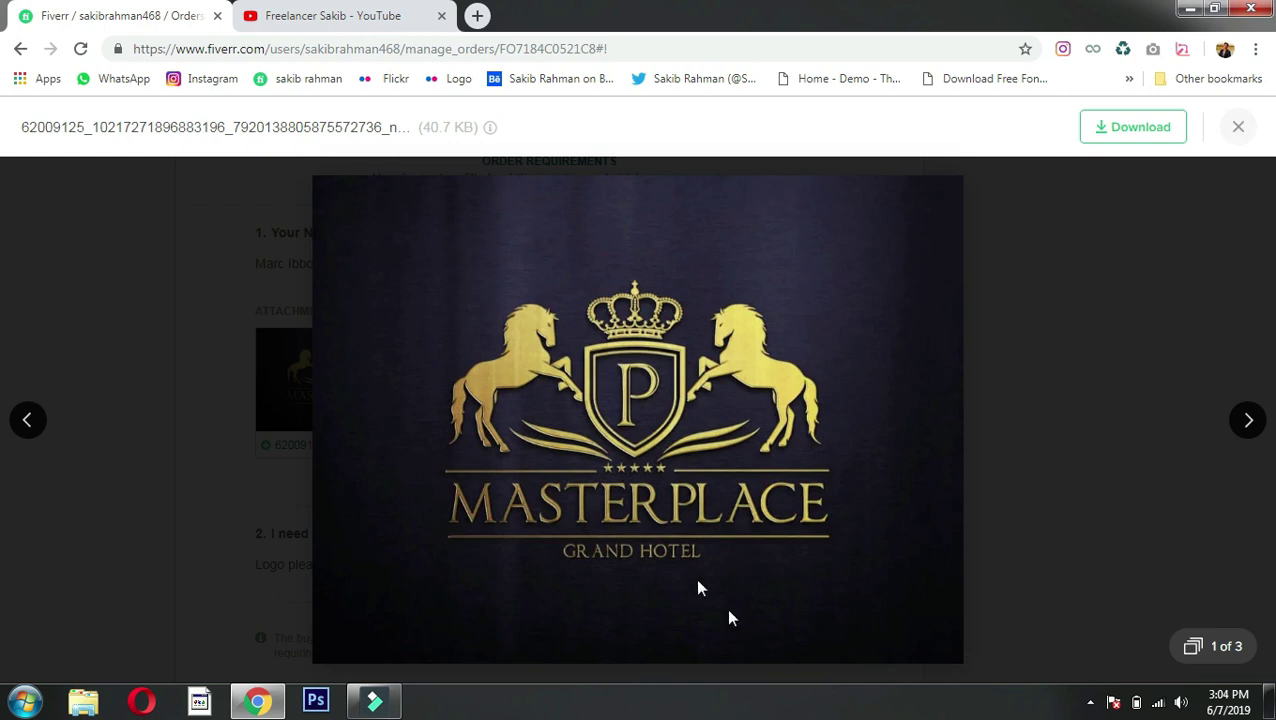
{"action": "left_click", "coordinate": [1238, 127]}
{"action": "scroll", "coordinate": [616, 452], "scroll_direction": "down", "scroll_amount": 2}
{"action": "scroll", "coordinate": [616, 452], "scroll_direction": "down", "scroll_amount": 4}
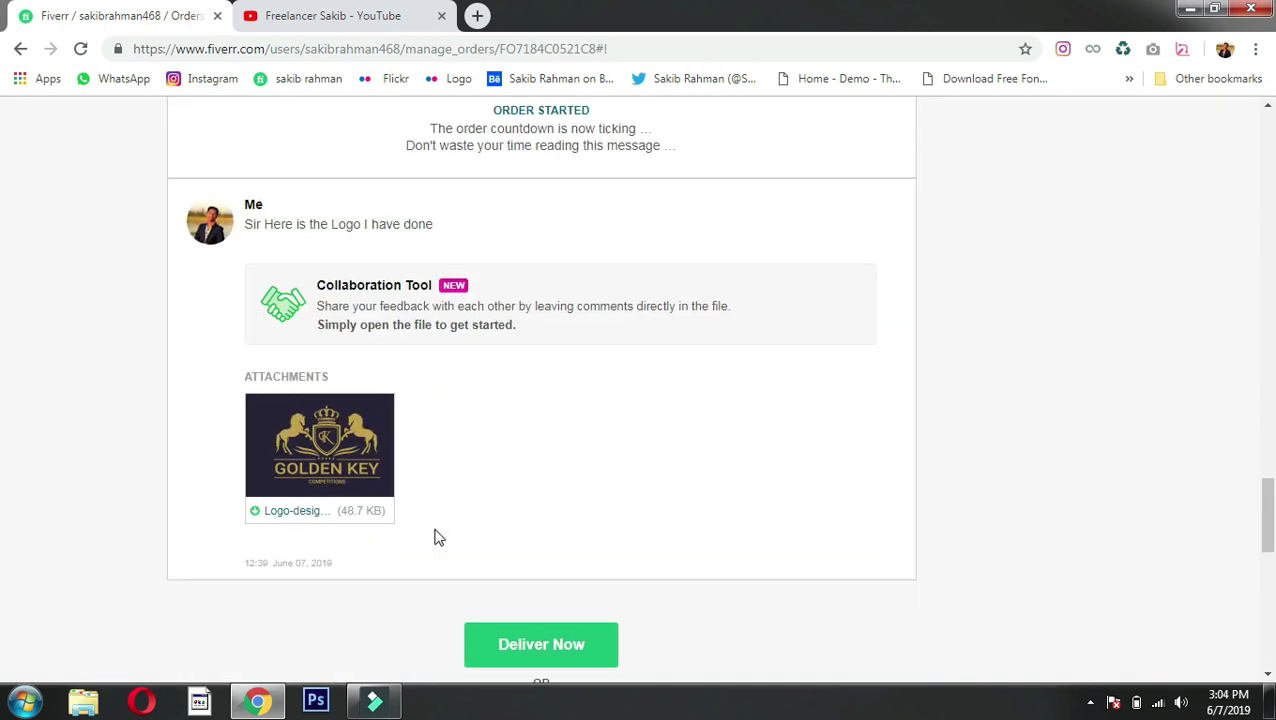
{"action": "left_click", "coordinate": [316, 446]}
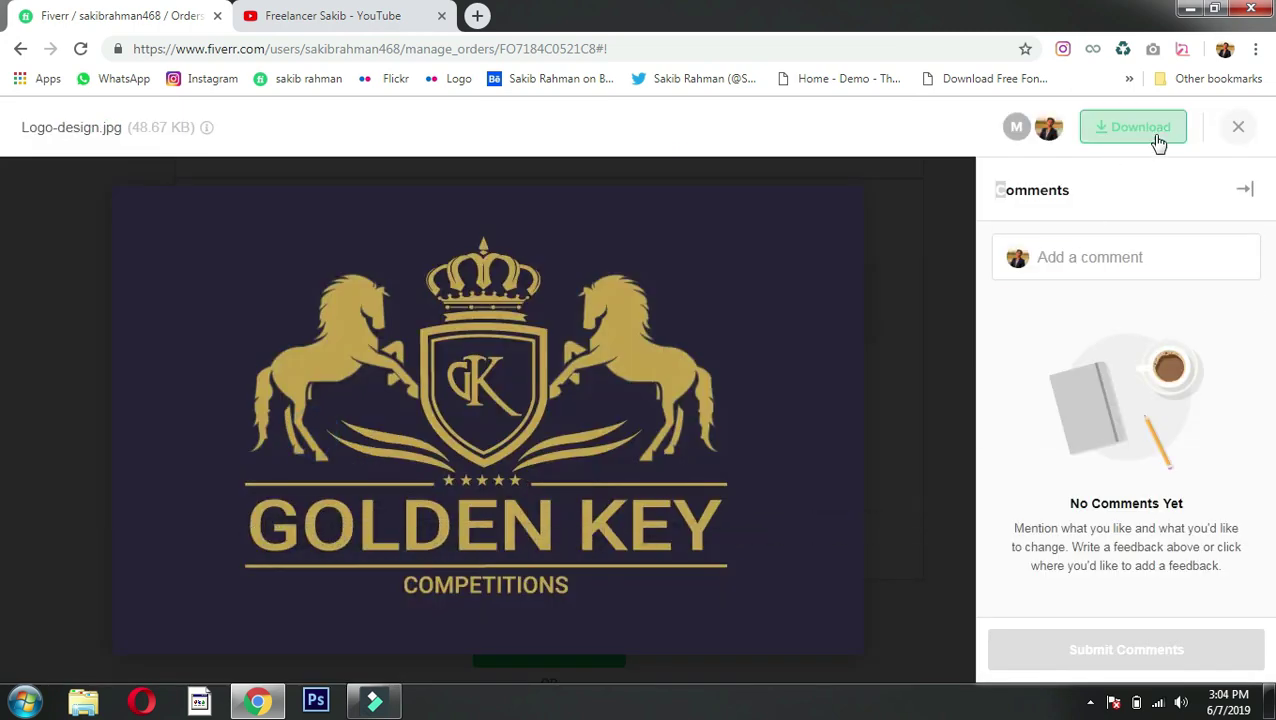
{"action": "left_click", "coordinate": [1238, 134]}
{"action": "scroll", "coordinate": [621, 475], "scroll_direction": "up", "scroll_amount": 5}
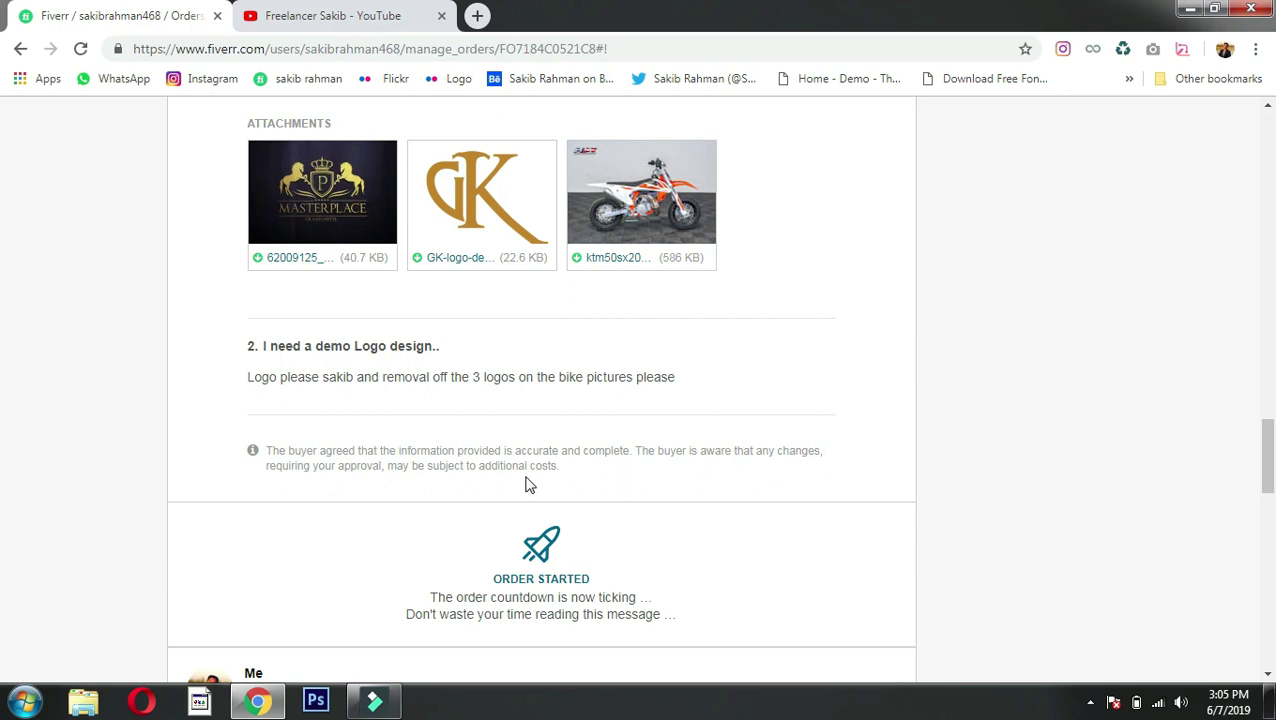
{"action": "scroll", "coordinate": [612, 302], "scroll_direction": "up", "scroll_amount": 2}
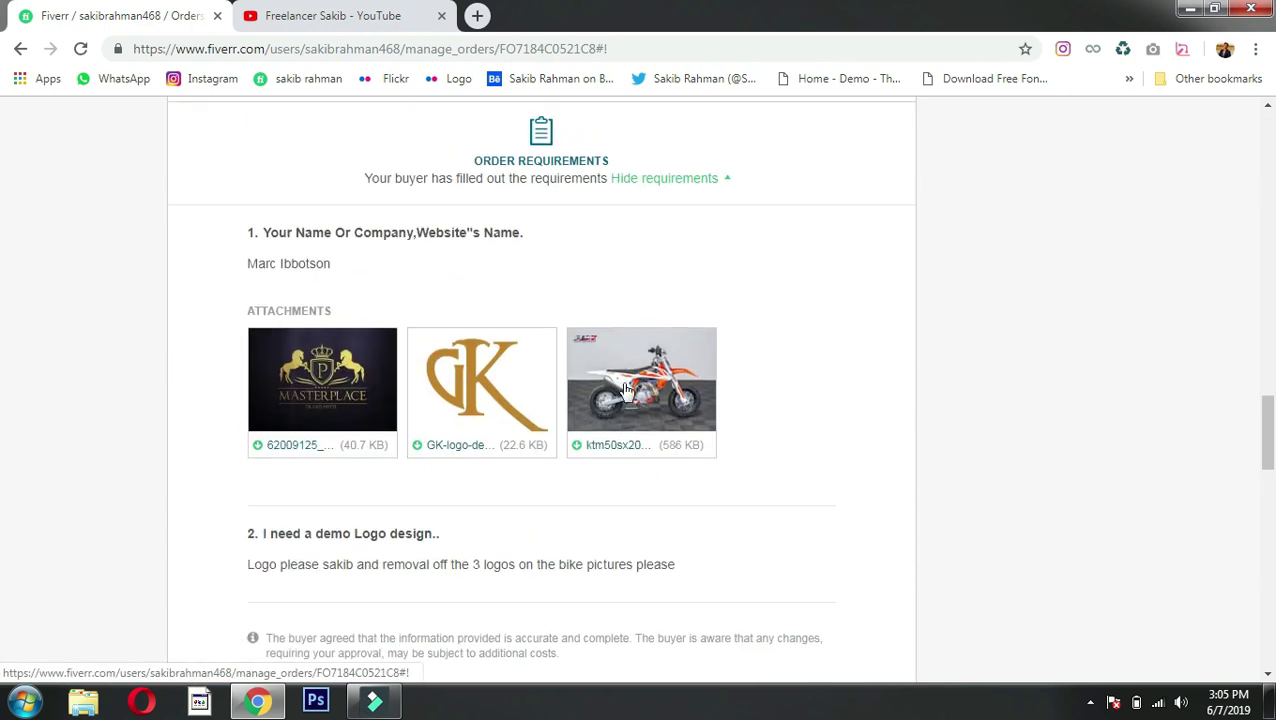
{"action": "left_click", "coordinate": [618, 386]}
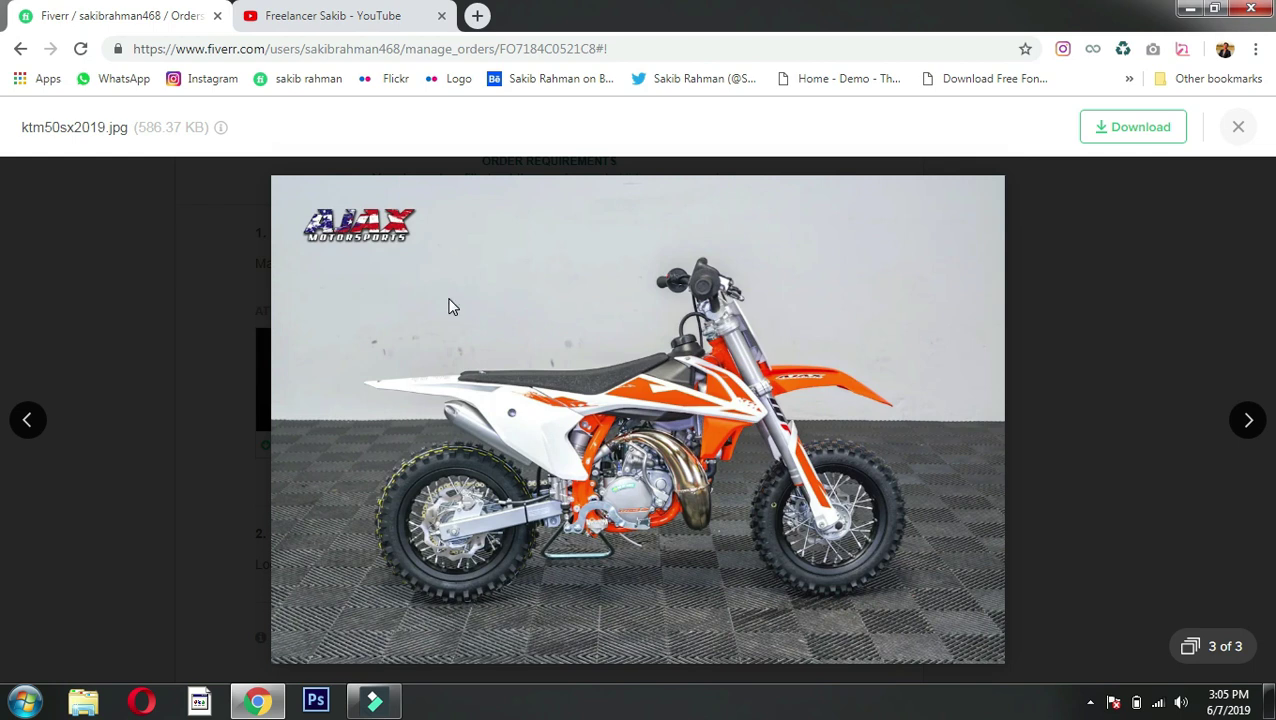
Step: Close the KTM bike photo preview and scroll back up through the order conversation
{"action": "left_click", "coordinate": [1233, 133]}
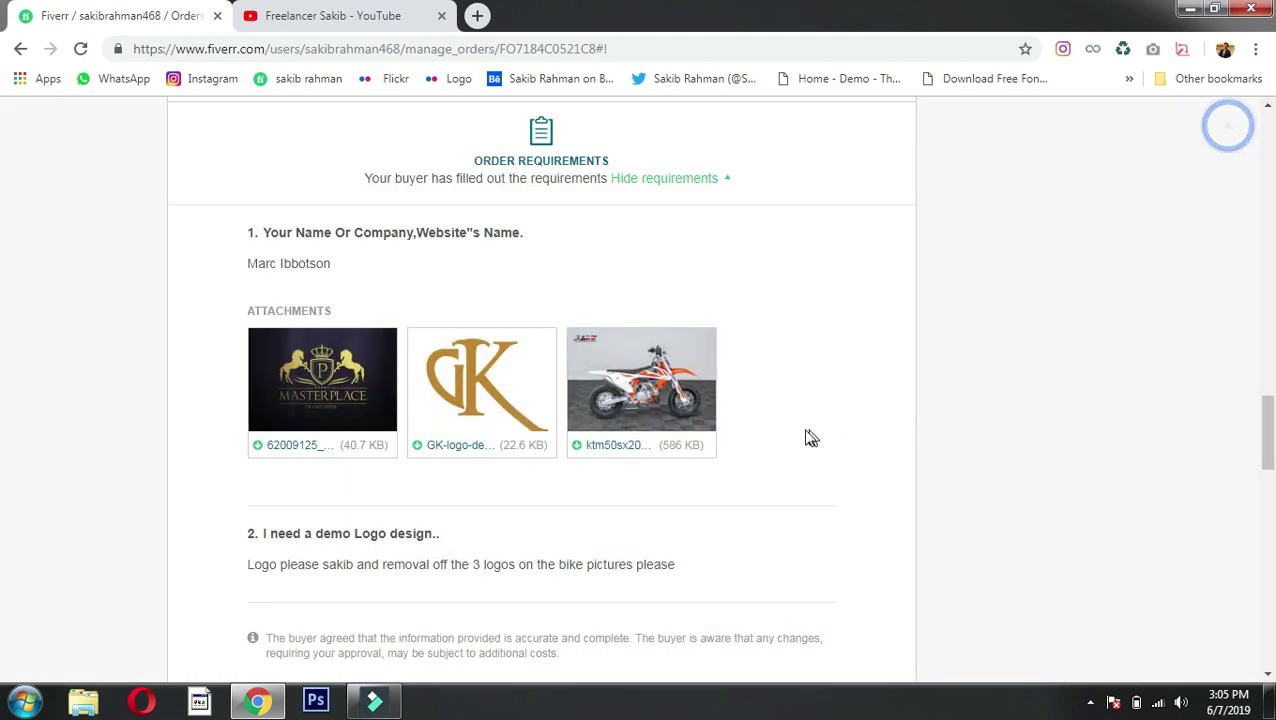
{"action": "scroll", "coordinate": [803, 439], "scroll_direction": "down", "scroll_amount": 5}
{"action": "scroll", "coordinate": [521, 532], "scroll_direction": "up", "scroll_amount": 3}
{"action": "scroll", "coordinate": [585, 478], "scroll_direction": "up", "scroll_amount": 10}
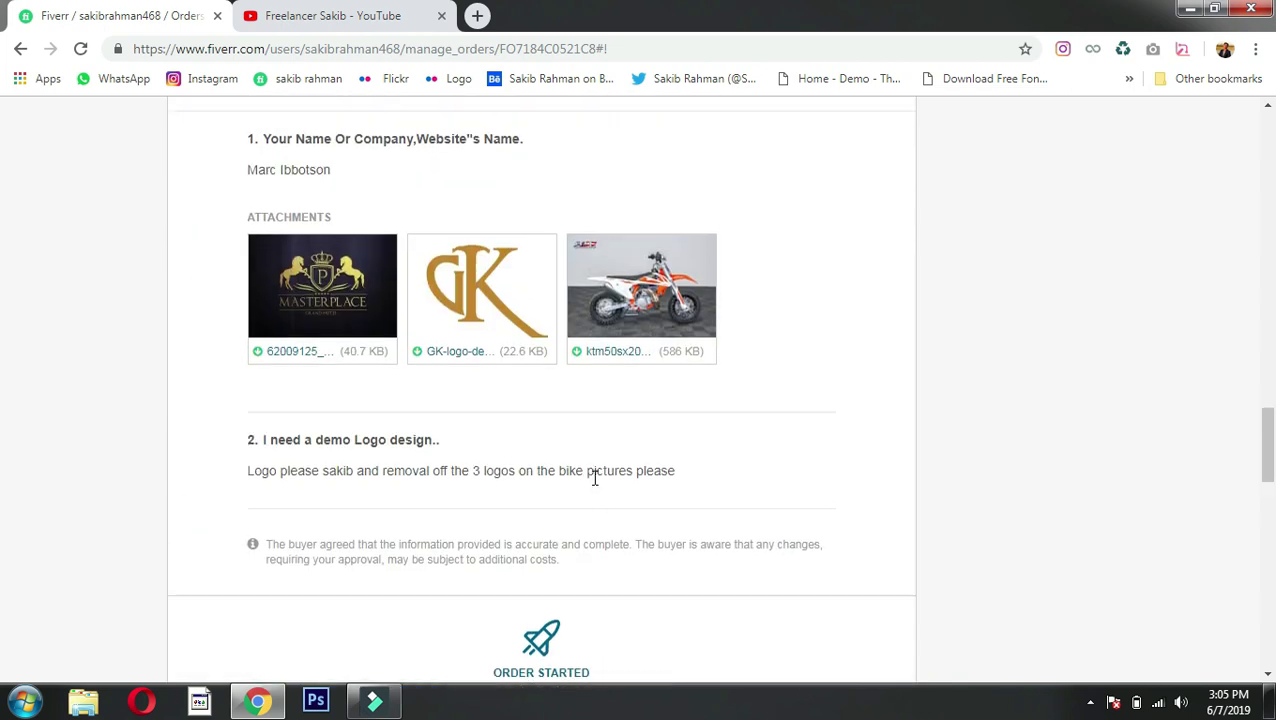
{"action": "scroll", "coordinate": [578, 478], "scroll_direction": "up", "scroll_amount": 8}
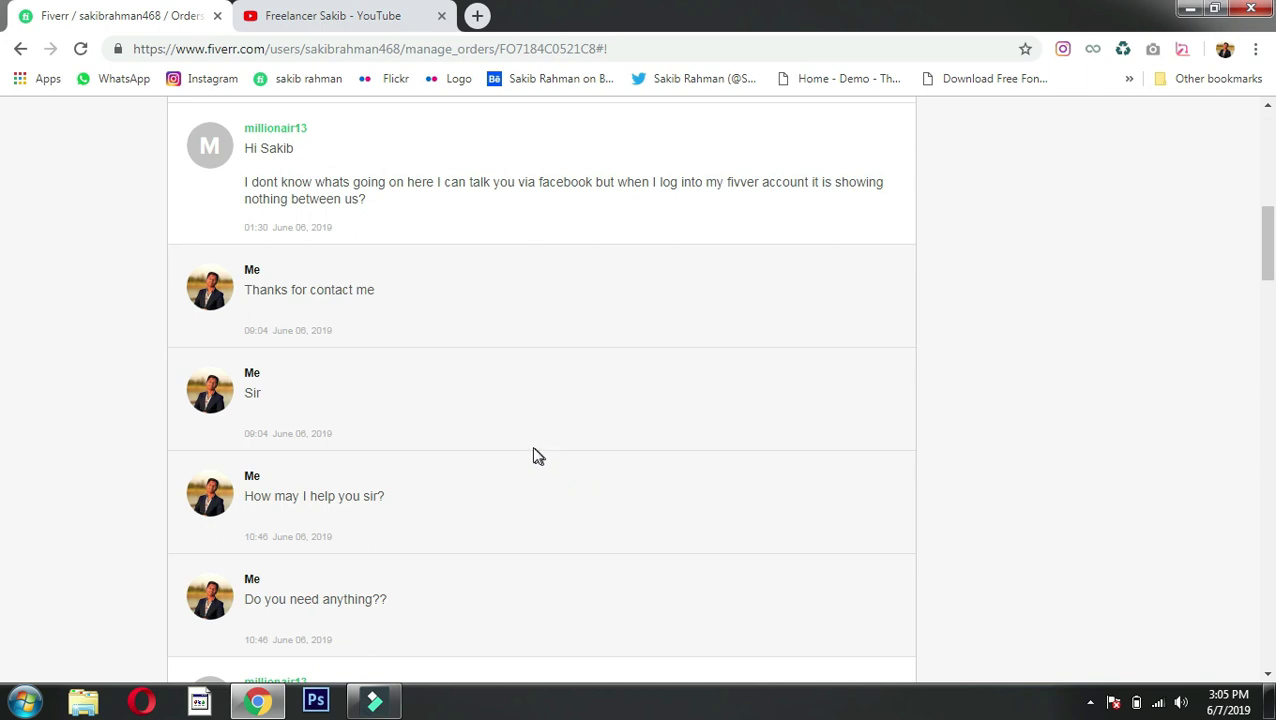
{"action": "scroll", "coordinate": [552, 375], "scroll_direction": "up", "scroll_amount": 5}
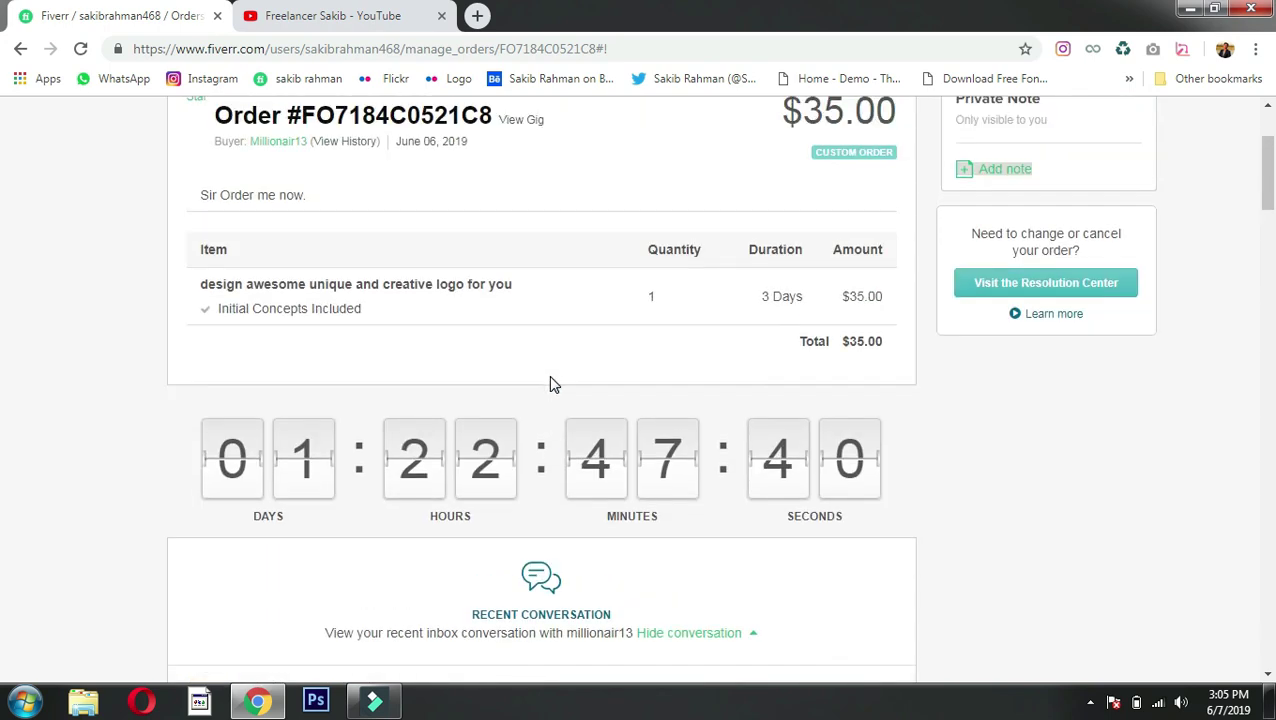
Step: Scroll down to the 'Sir Here is the Logo I have done' message with the Golden Key logo
{"action": "scroll", "coordinate": [550, 385], "scroll_direction": "down", "scroll_amount": 15}
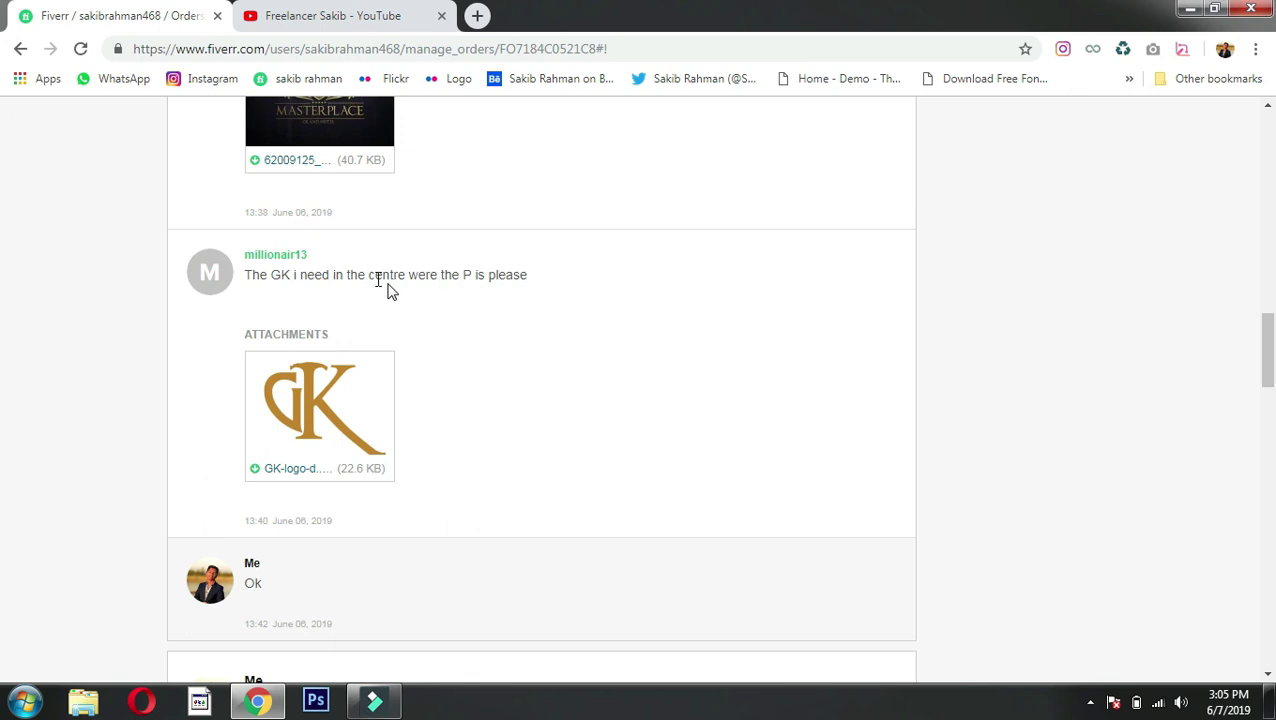
{"action": "scroll", "coordinate": [436, 325], "scroll_direction": "down", "scroll_amount": 1}
{"action": "scroll", "coordinate": [440, 335], "scroll_direction": "down", "scroll_amount": 4}
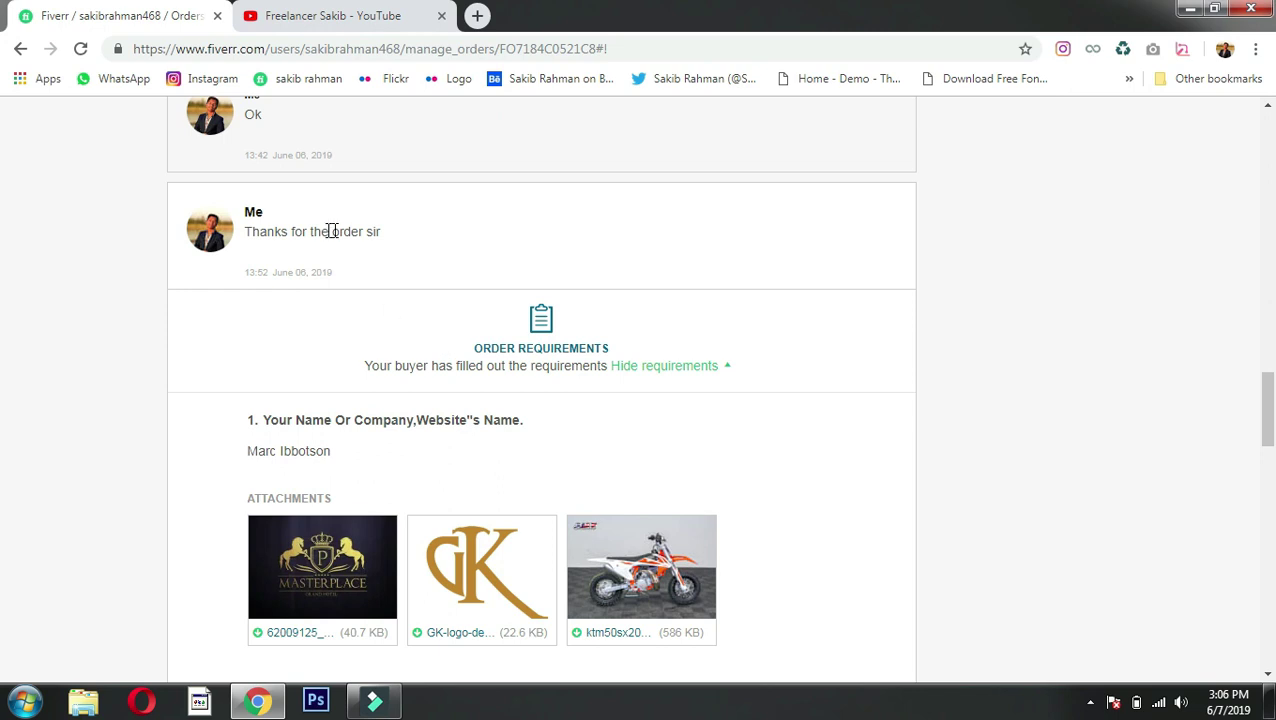
{"action": "scroll", "coordinate": [853, 401], "scroll_direction": "down", "scroll_amount": 1}
{"action": "scroll", "coordinate": [853, 401], "scroll_direction": "up", "scroll_amount": 7}
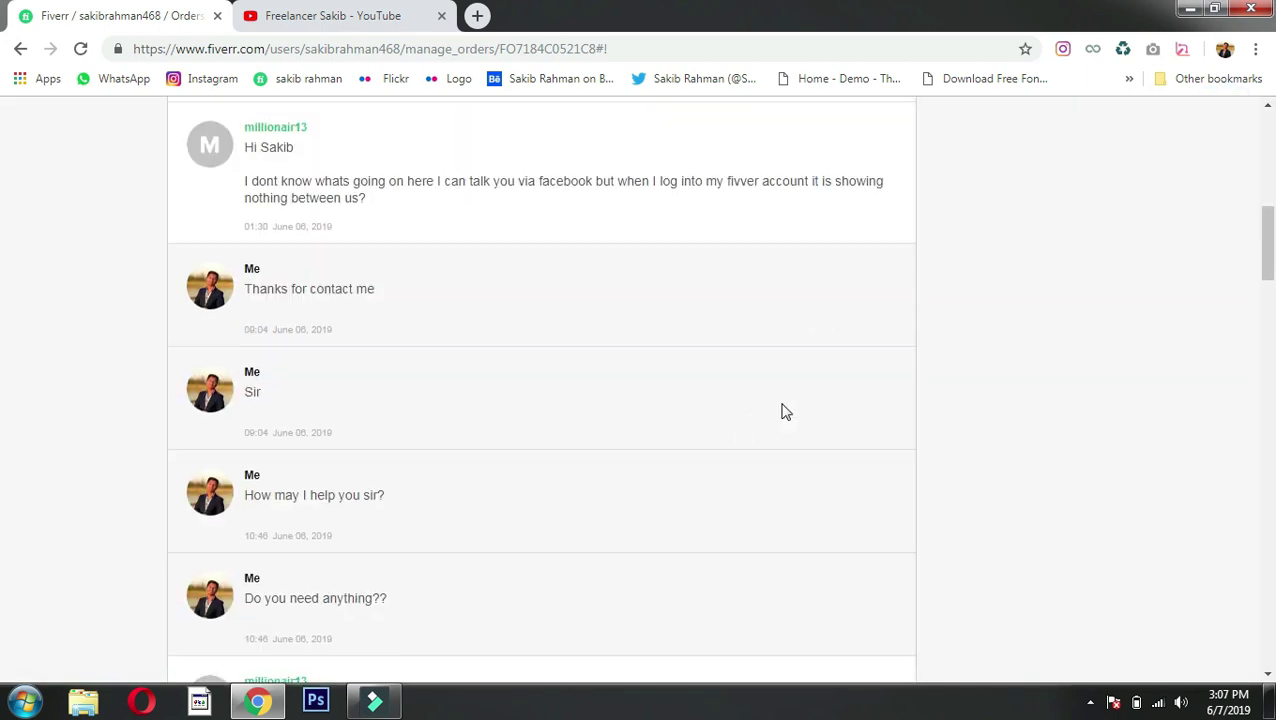
{"action": "scroll", "coordinate": [664, 436], "scroll_direction": "down", "scroll_amount": 18}
{"action": "scroll", "coordinate": [664, 436], "scroll_direction": "down", "scroll_amount": 8}
{"action": "scroll", "coordinate": [669, 433], "scroll_direction": "down", "scroll_amount": 3}
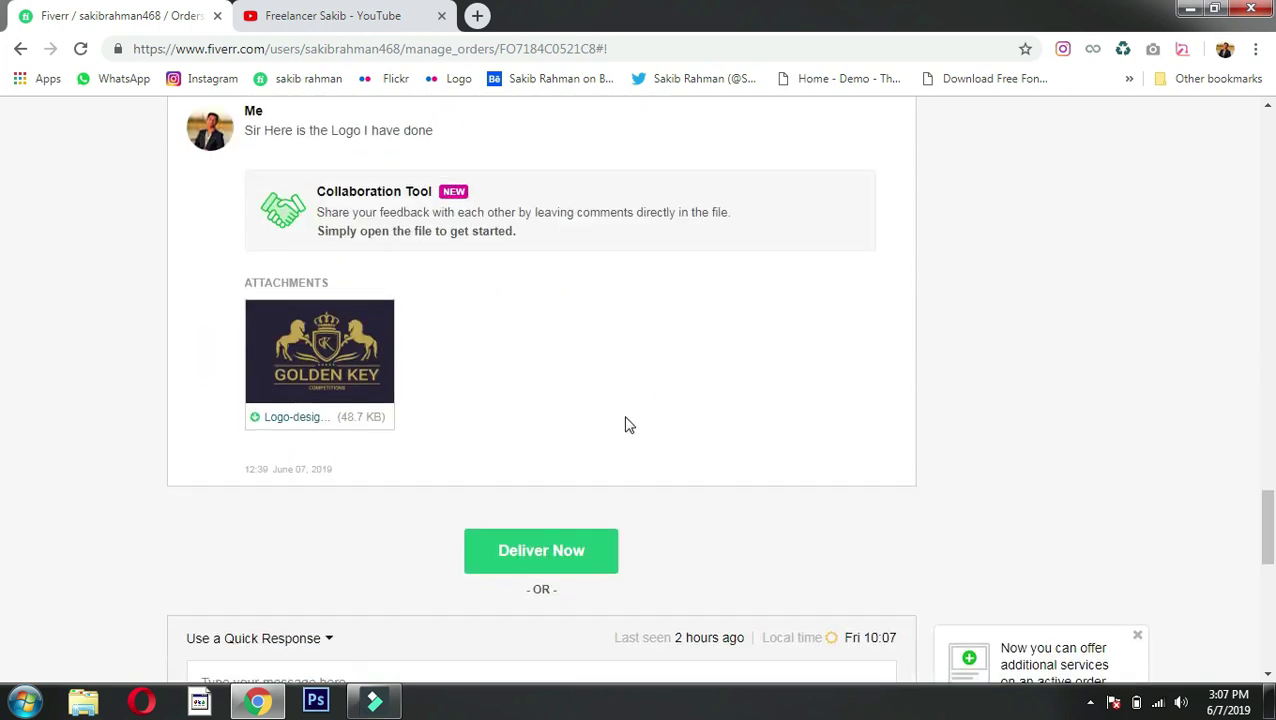
{"action": "left_click", "coordinate": [318, 345]}
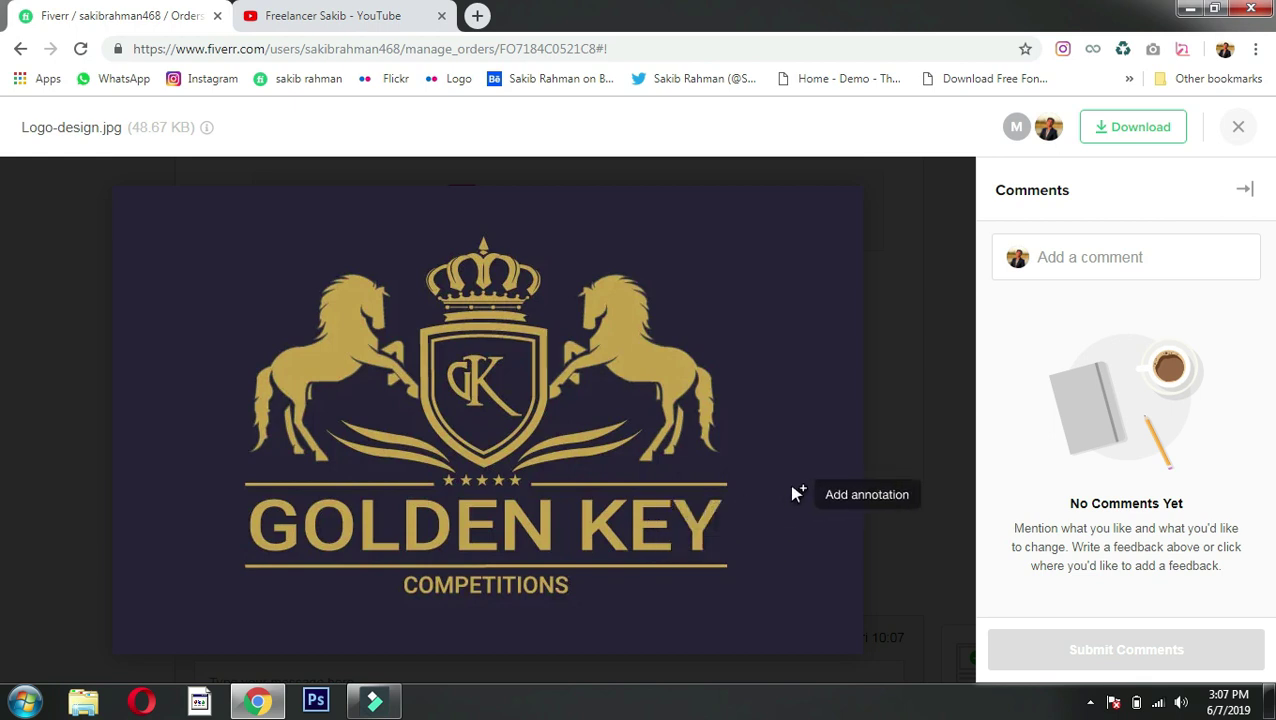
{"action": "left_click", "coordinate": [1241, 127]}
{"action": "scroll", "coordinate": [641, 501], "scroll_direction": "up", "scroll_amount": 8}
{"action": "scroll", "coordinate": [650, 495], "scroll_direction": "up", "scroll_amount": 10}
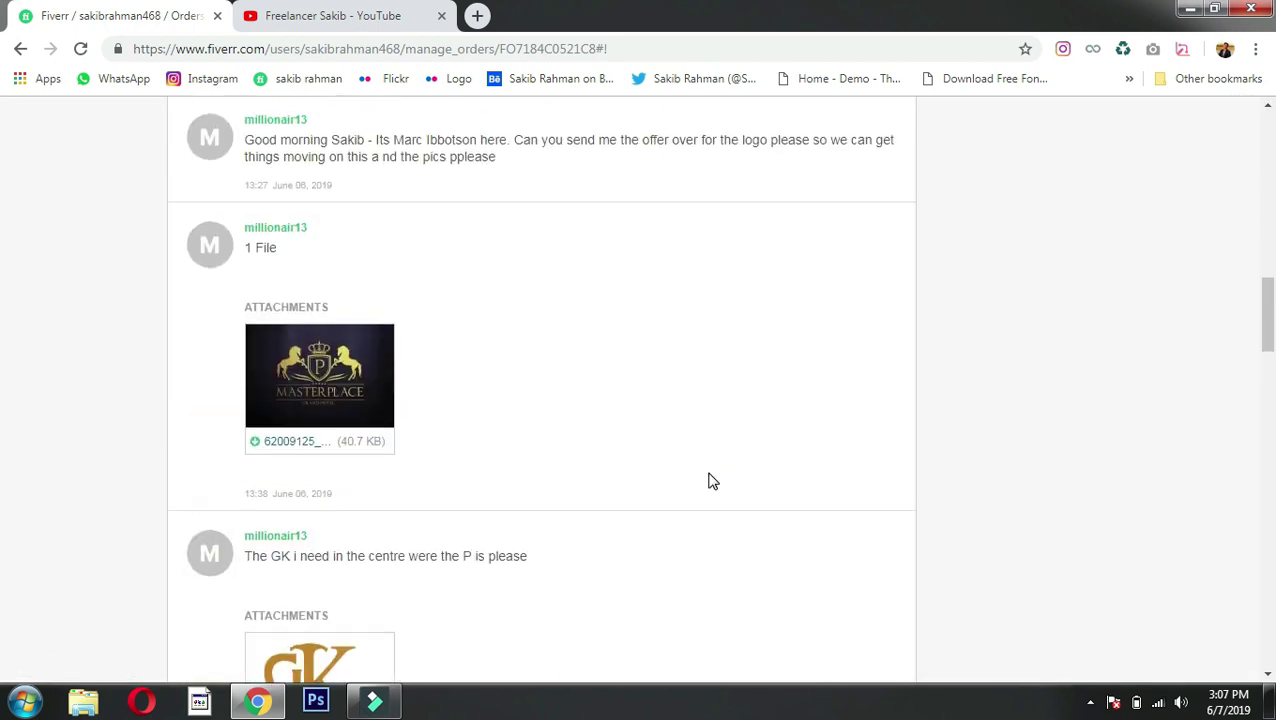
{"action": "scroll", "coordinate": [709, 481], "scroll_direction": "up", "scroll_amount": 10}
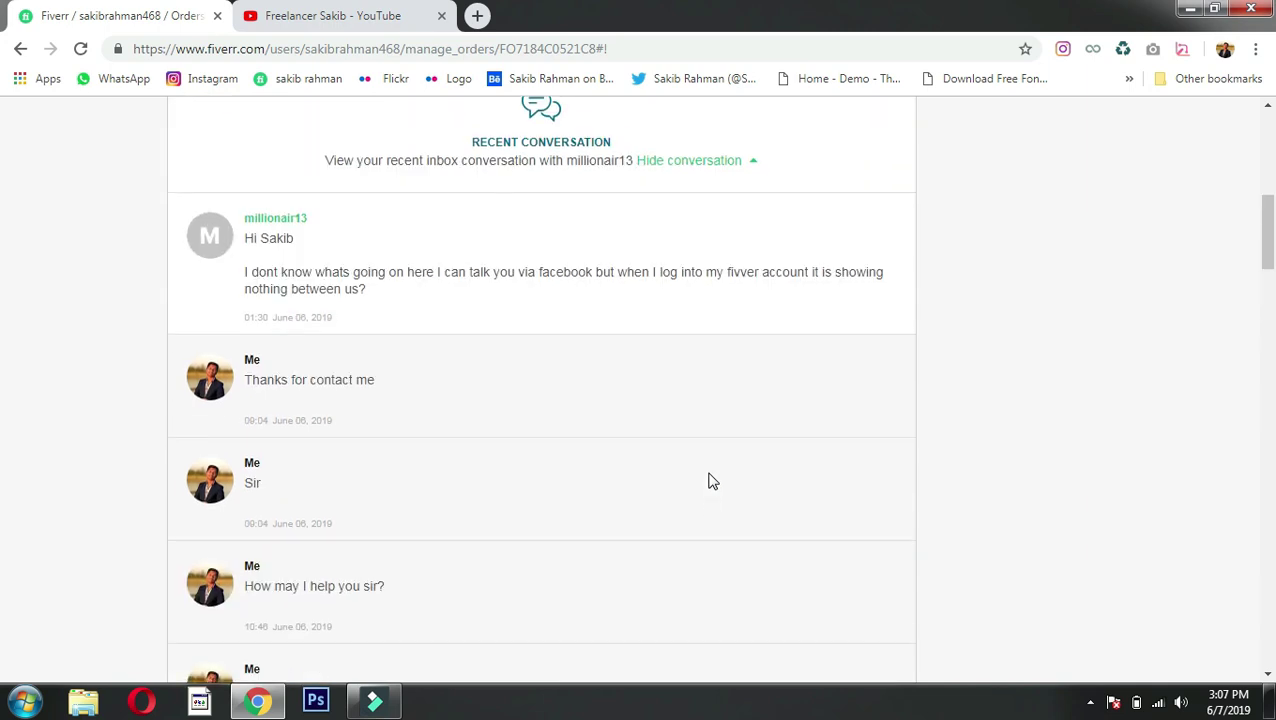
{"action": "scroll", "coordinate": [709, 481], "scroll_direction": "up", "scroll_amount": 1}
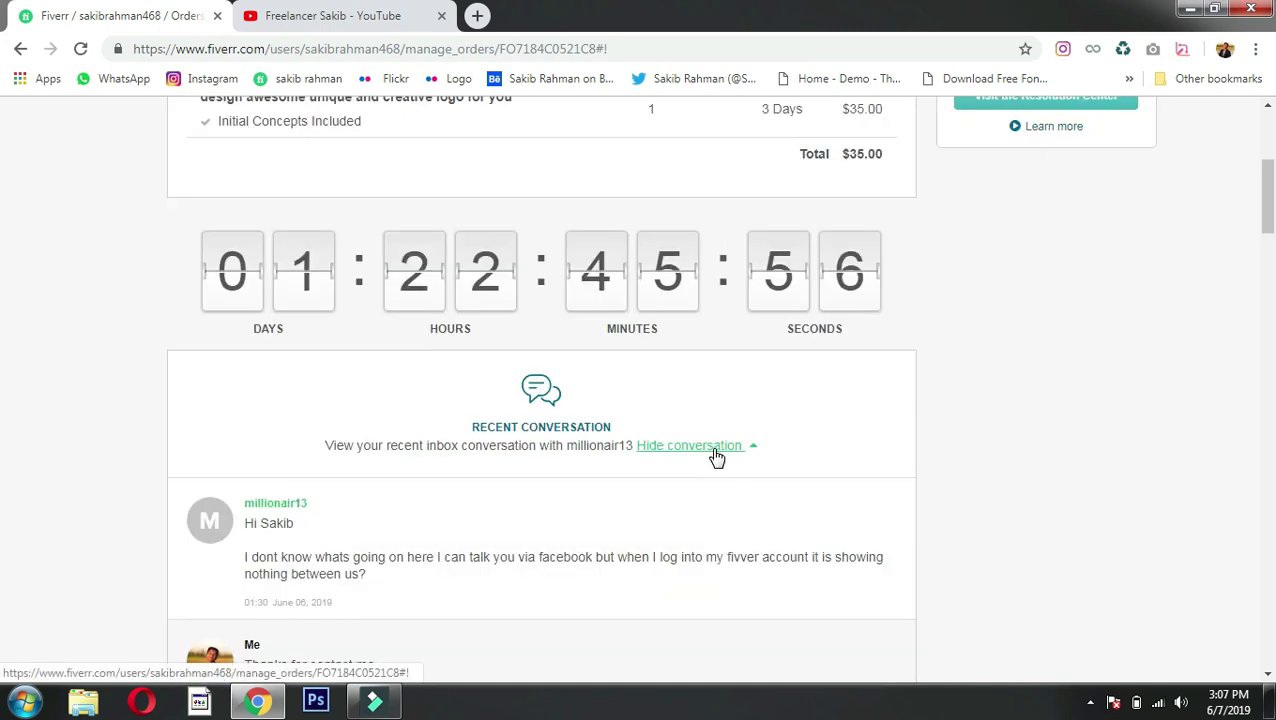
{"action": "scroll", "coordinate": [713, 481], "scroll_direction": "up", "scroll_amount": 1}
{"action": "scroll", "coordinate": [711, 481], "scroll_direction": "up", "scroll_amount": 3}
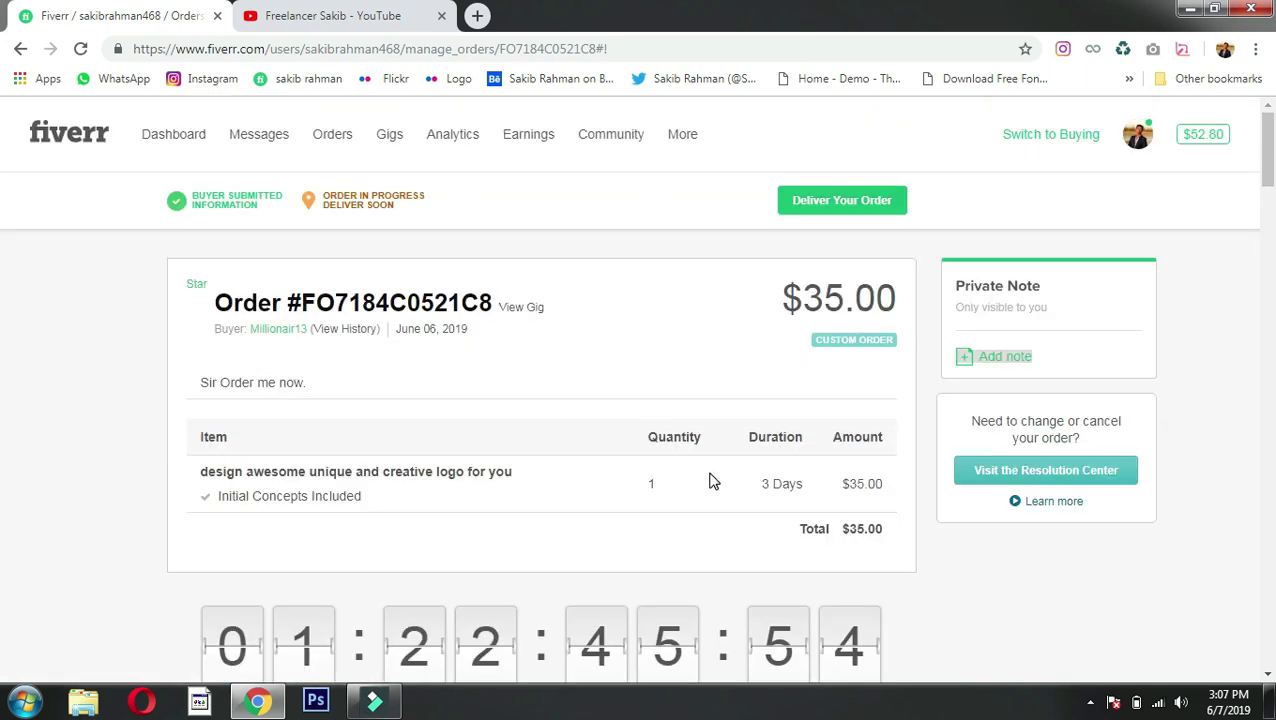
{"action": "scroll", "coordinate": [710, 481], "scroll_direction": "down", "scroll_amount": 3}
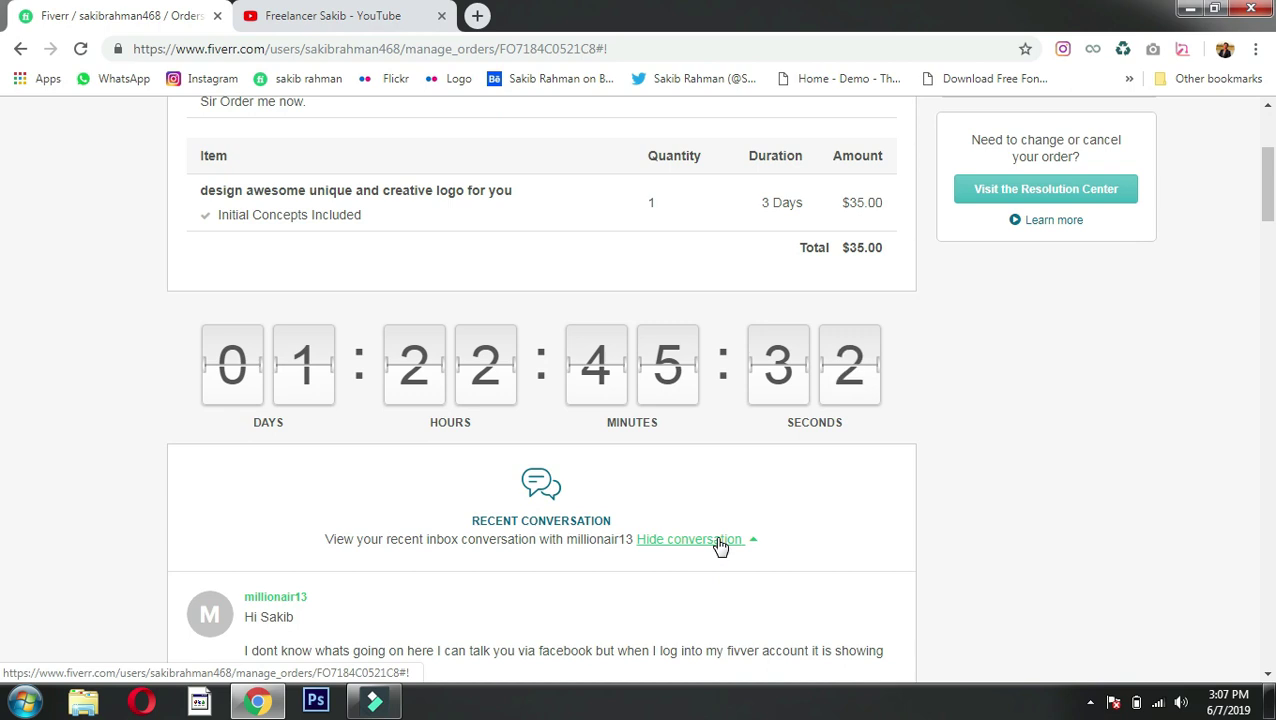
{"action": "scroll", "coordinate": [832, 492], "scroll_direction": "up", "scroll_amount": 3}
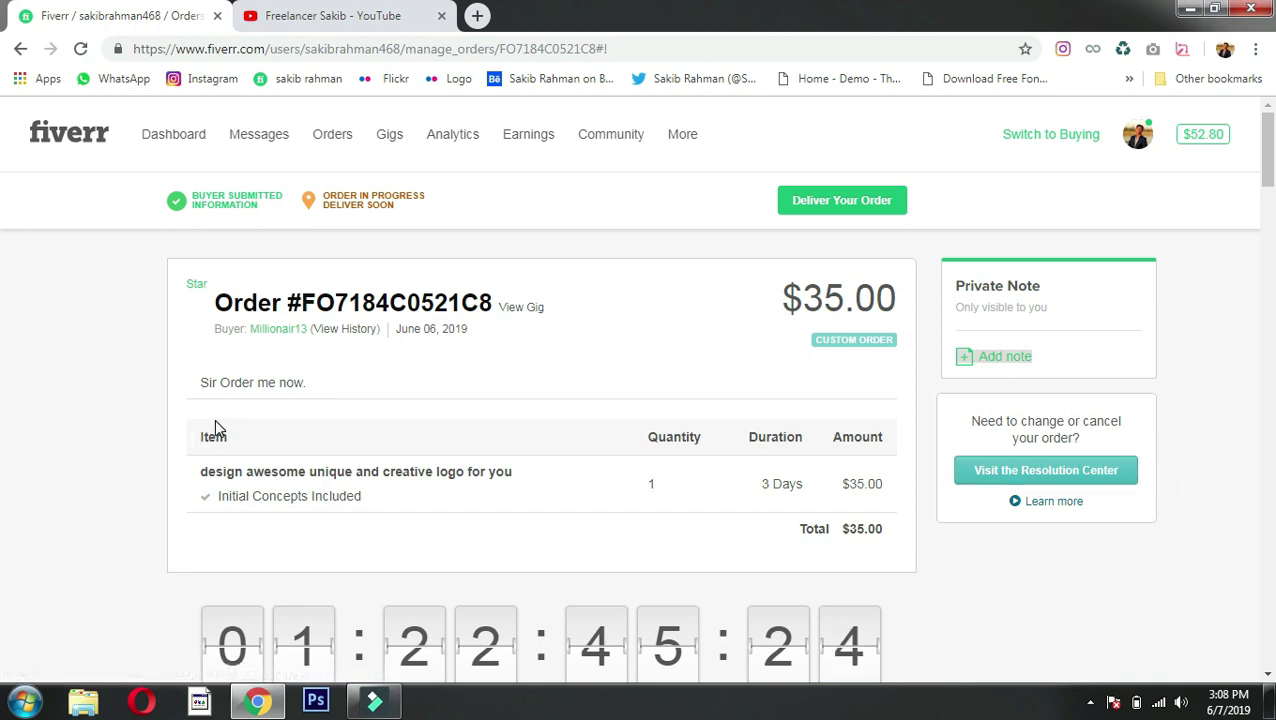
{"action": "scroll", "coordinate": [505, 532], "scroll_direction": "down", "scroll_amount": 1}
{"action": "scroll", "coordinate": [505, 532], "scroll_direction": "down", "scroll_amount": 20}
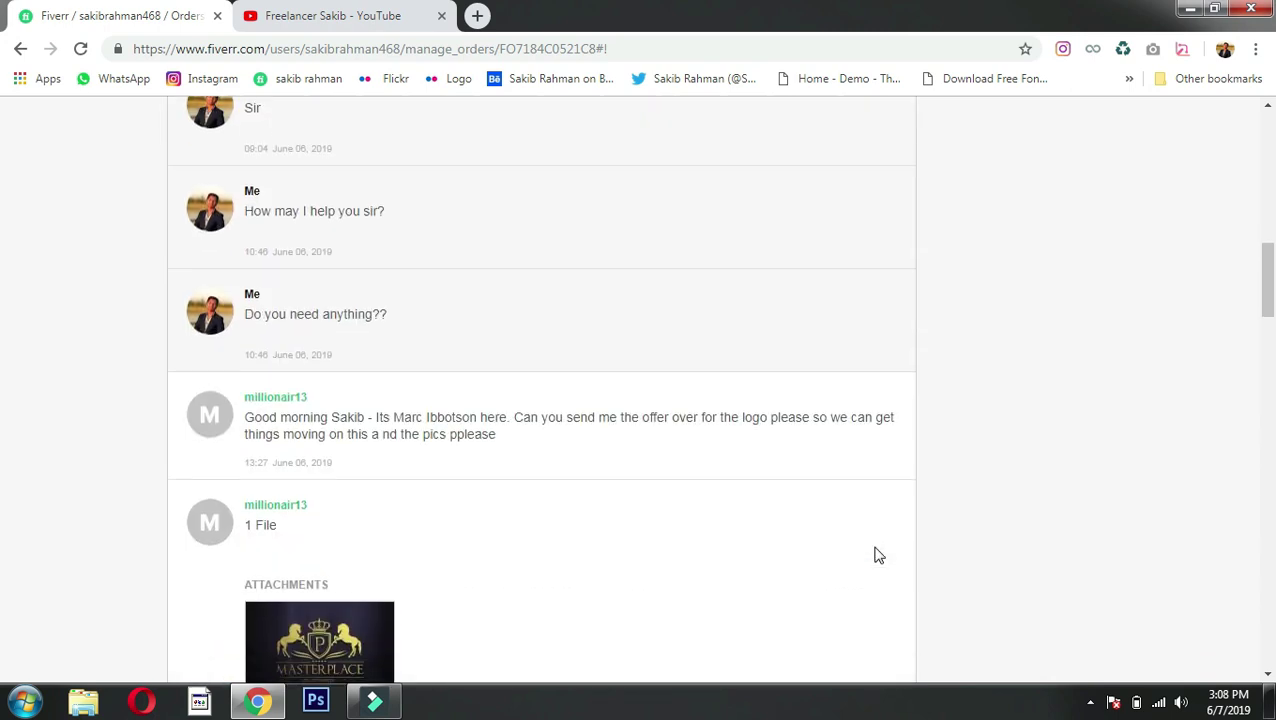
{"action": "scroll", "coordinate": [872, 557], "scroll_direction": "up", "scroll_amount": 20}
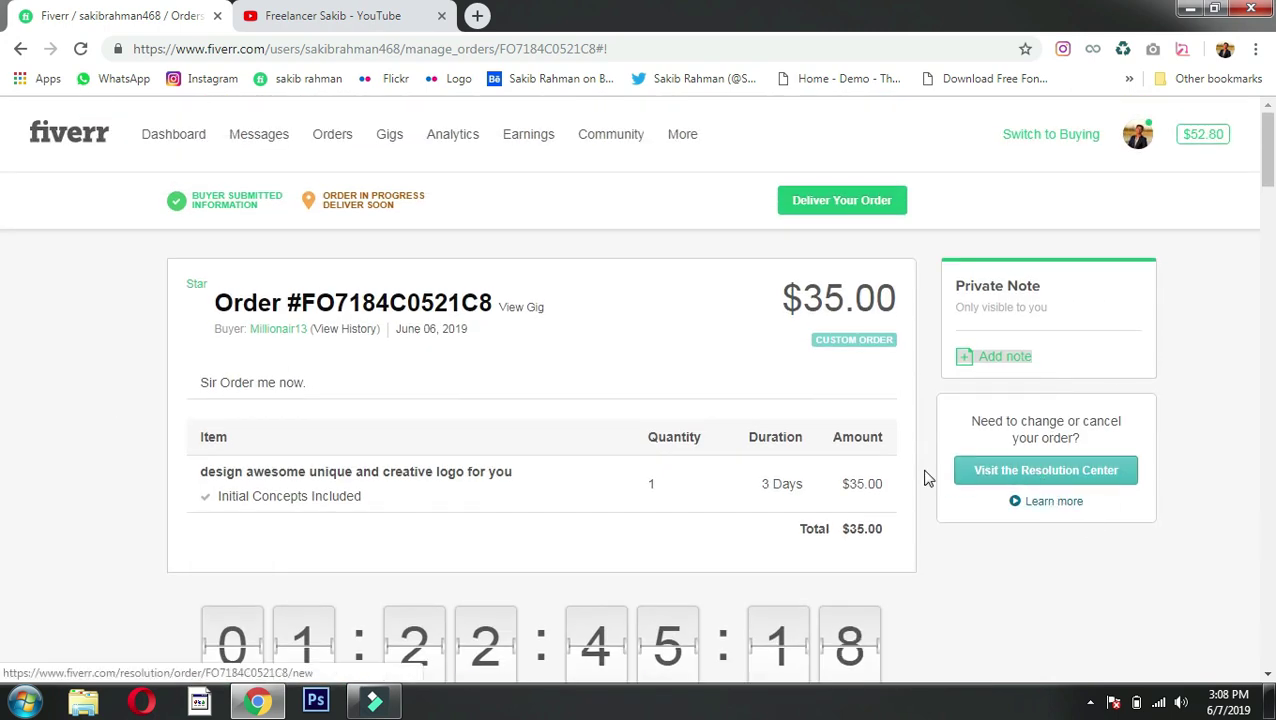
Step: Scroll down to the thread's end, where the Logo-design (48.7 KB) Golden Key message sits above Deliver Now
{"action": "scroll", "coordinate": [826, 498], "scroll_direction": "down", "scroll_amount": 1}
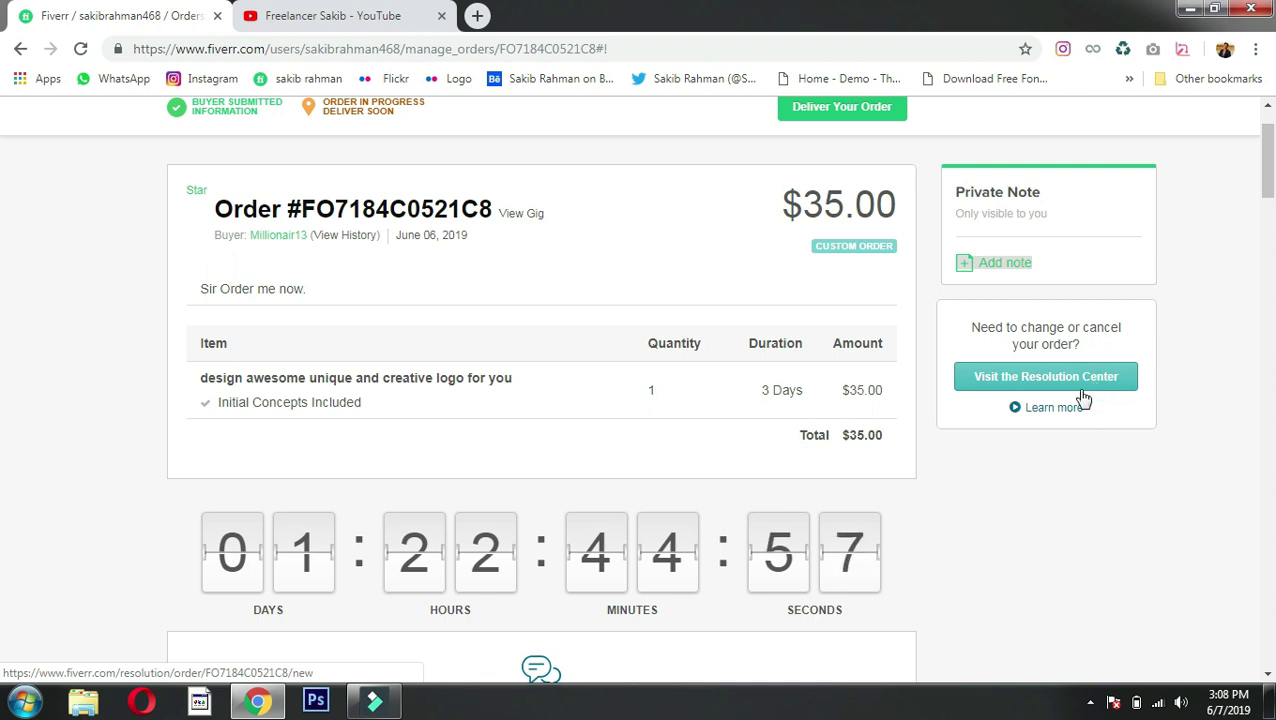
{"action": "scroll", "coordinate": [912, 456], "scroll_direction": "down", "scroll_amount": 7}
{"action": "scroll", "coordinate": [913, 455], "scroll_direction": "down", "scroll_amount": 3}
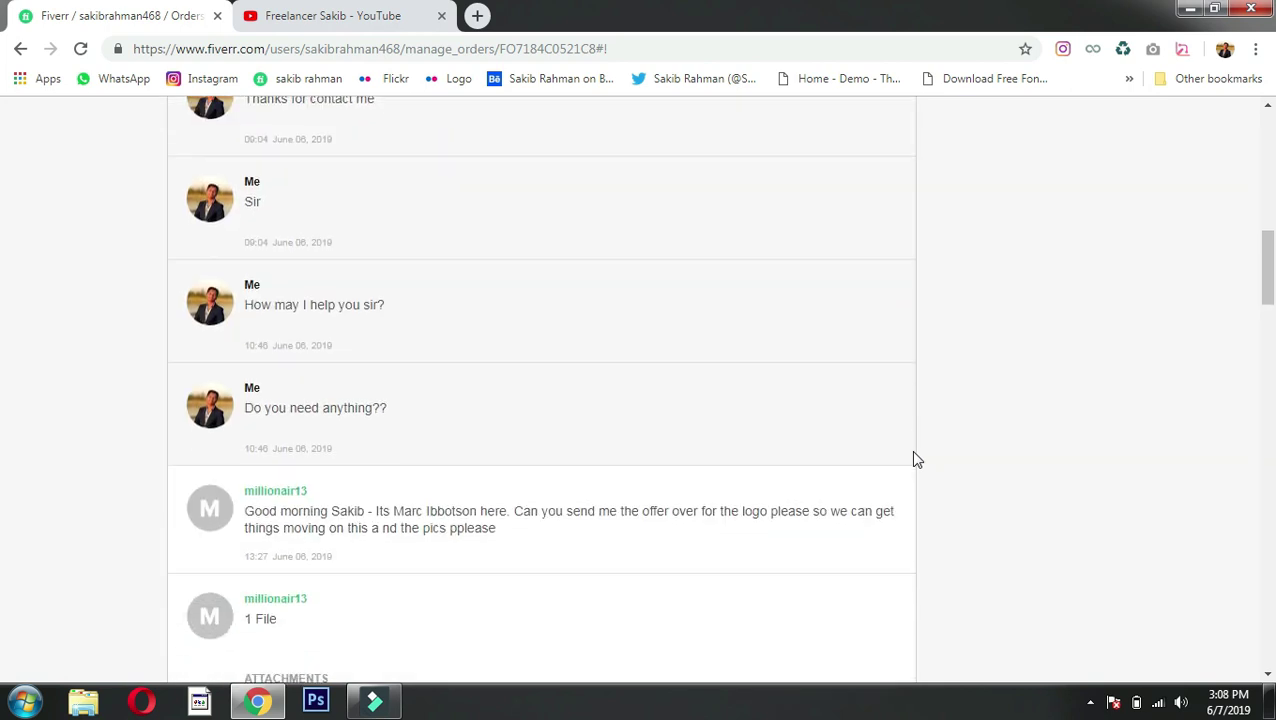
{"action": "scroll", "coordinate": [913, 455], "scroll_direction": "up", "scroll_amount": 8}
{"action": "scroll", "coordinate": [912, 461], "scroll_direction": "up", "scroll_amount": 2}
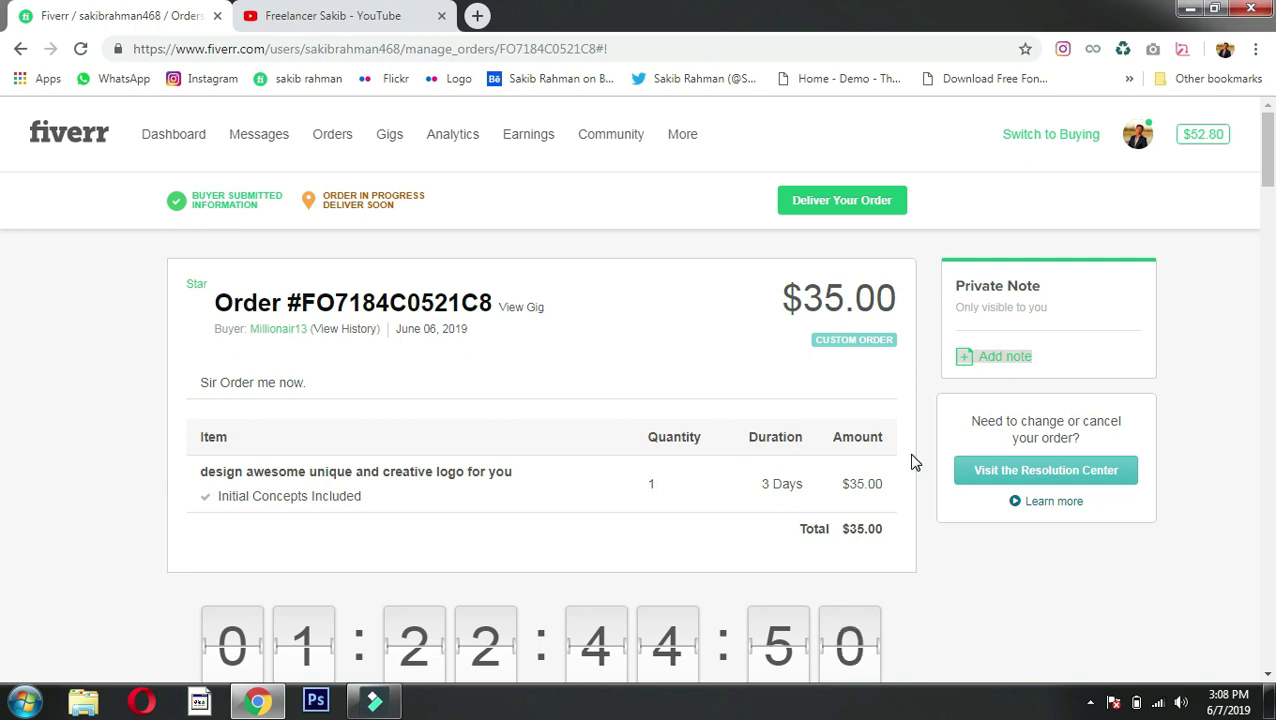
{"action": "scroll", "coordinate": [749, 467], "scroll_direction": "down", "scroll_amount": 11}
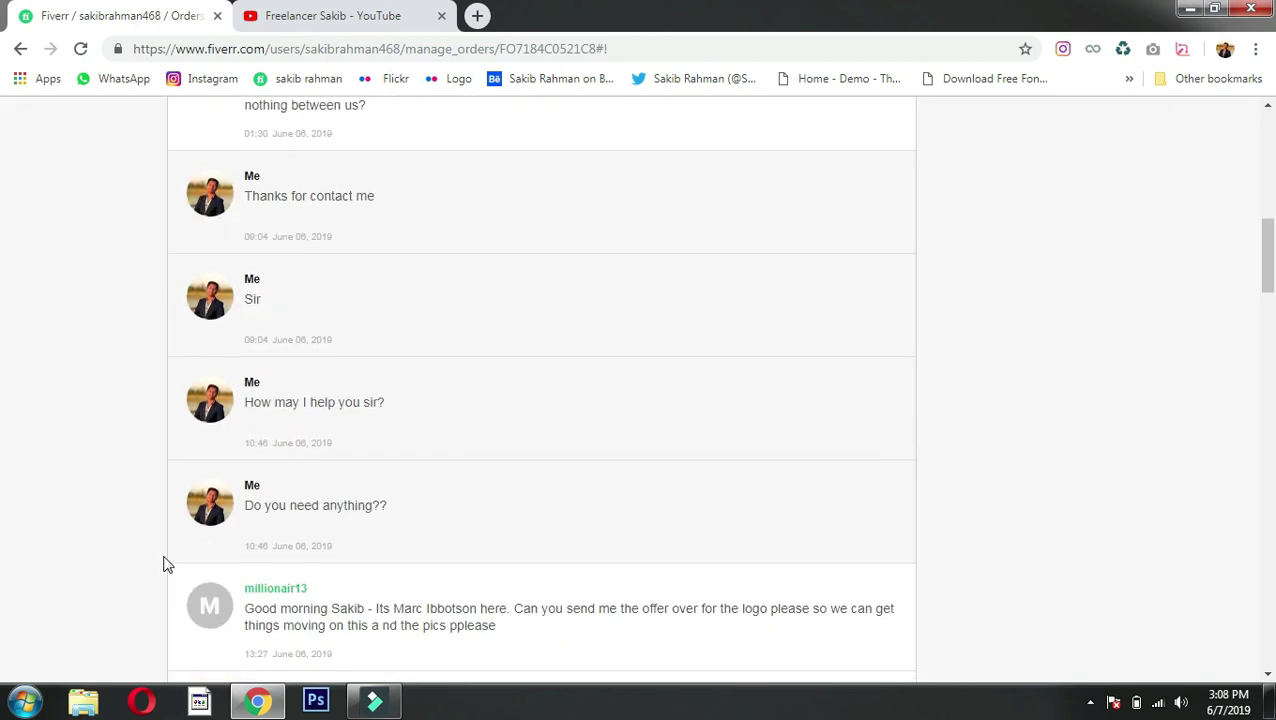
{"action": "scroll", "coordinate": [673, 550], "scroll_direction": "down", "scroll_amount": 4}
{"action": "scroll", "coordinate": [672, 555], "scroll_direction": "up", "scroll_amount": 5}
{"action": "scroll", "coordinate": [672, 565], "scroll_direction": "down", "scroll_amount": 5}
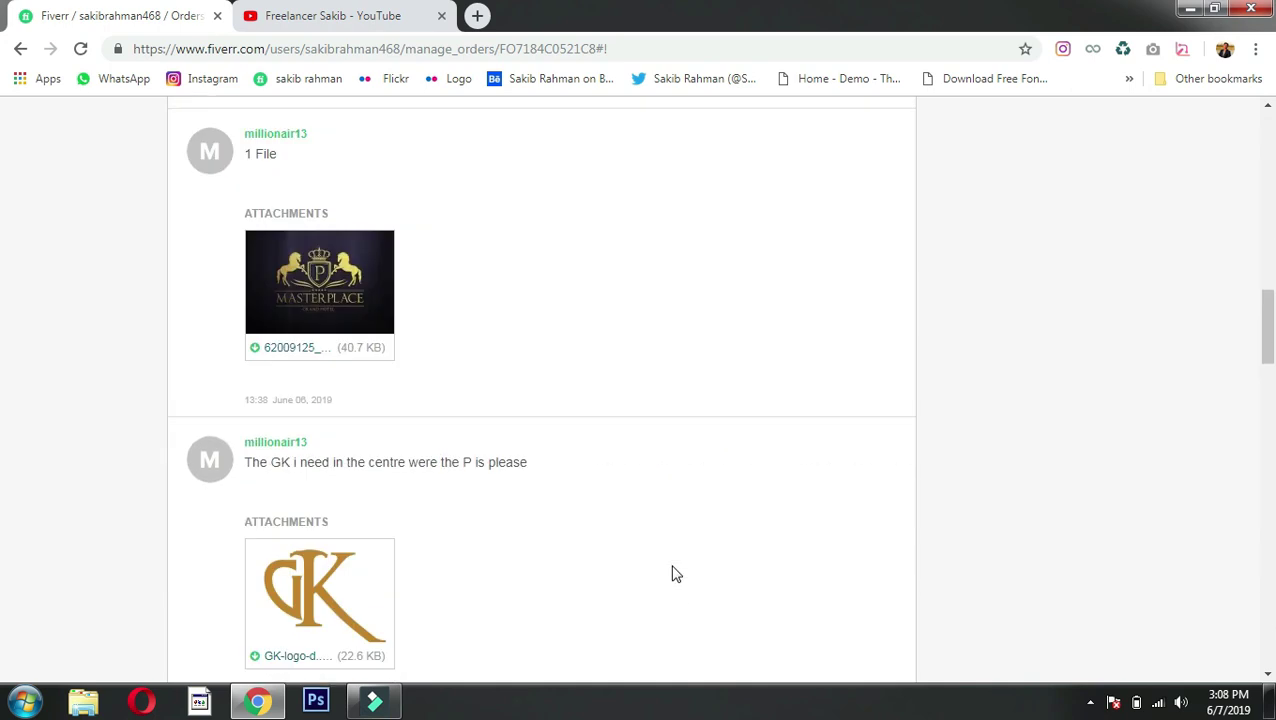
{"action": "scroll", "coordinate": [672, 578], "scroll_direction": "down", "scroll_amount": 10}
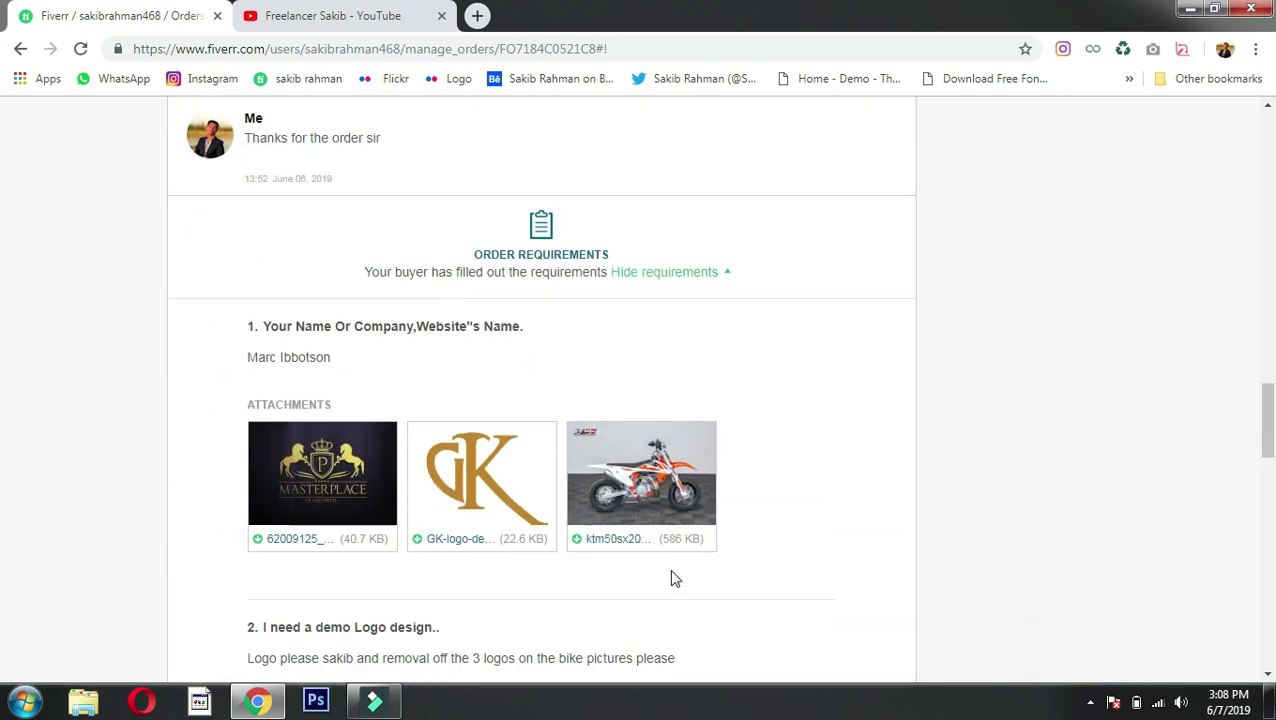
{"action": "scroll", "coordinate": [672, 578], "scroll_direction": "down", "scroll_amount": 7}
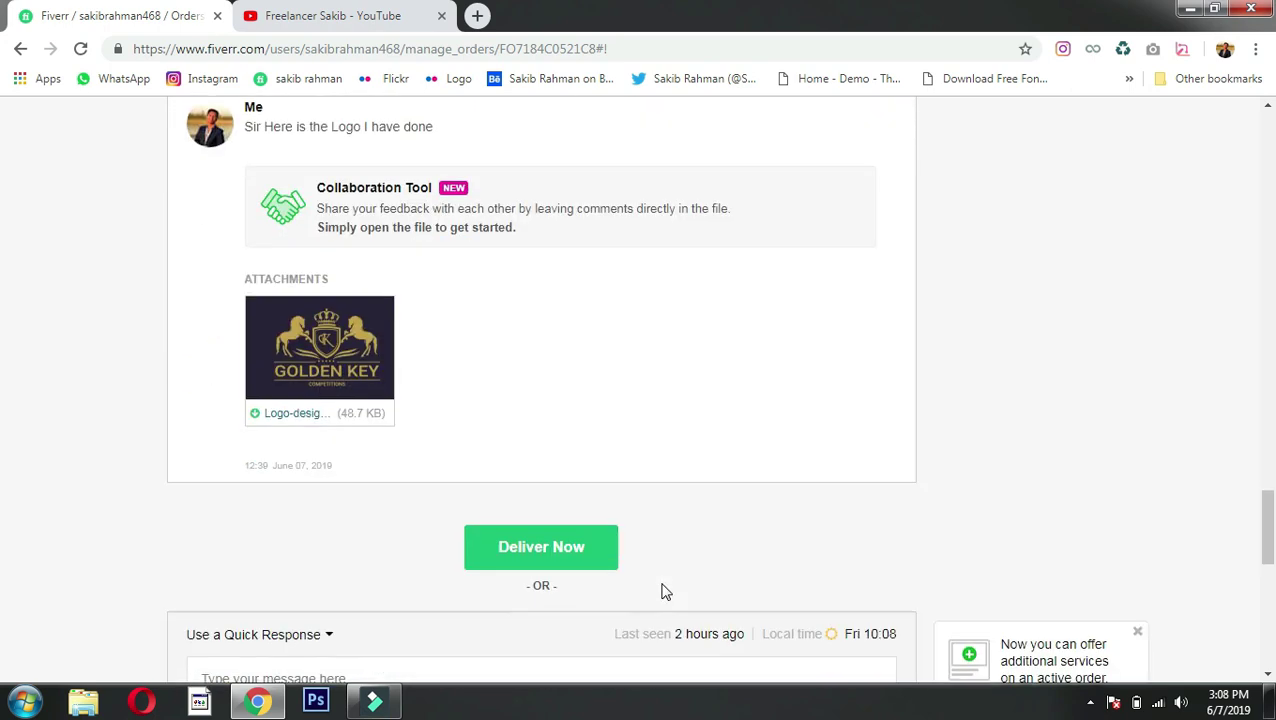
{"action": "left_click", "coordinate": [515, 372]}
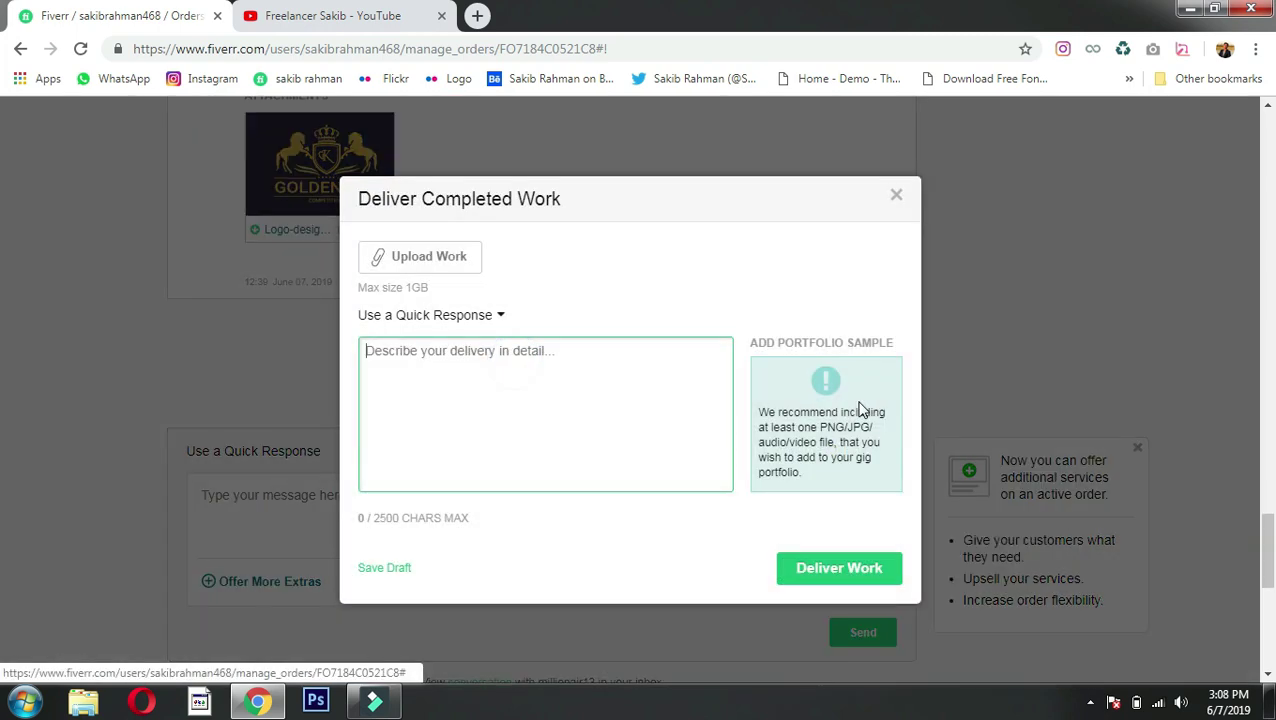
{"action": "left_click", "coordinate": [415, 257]}
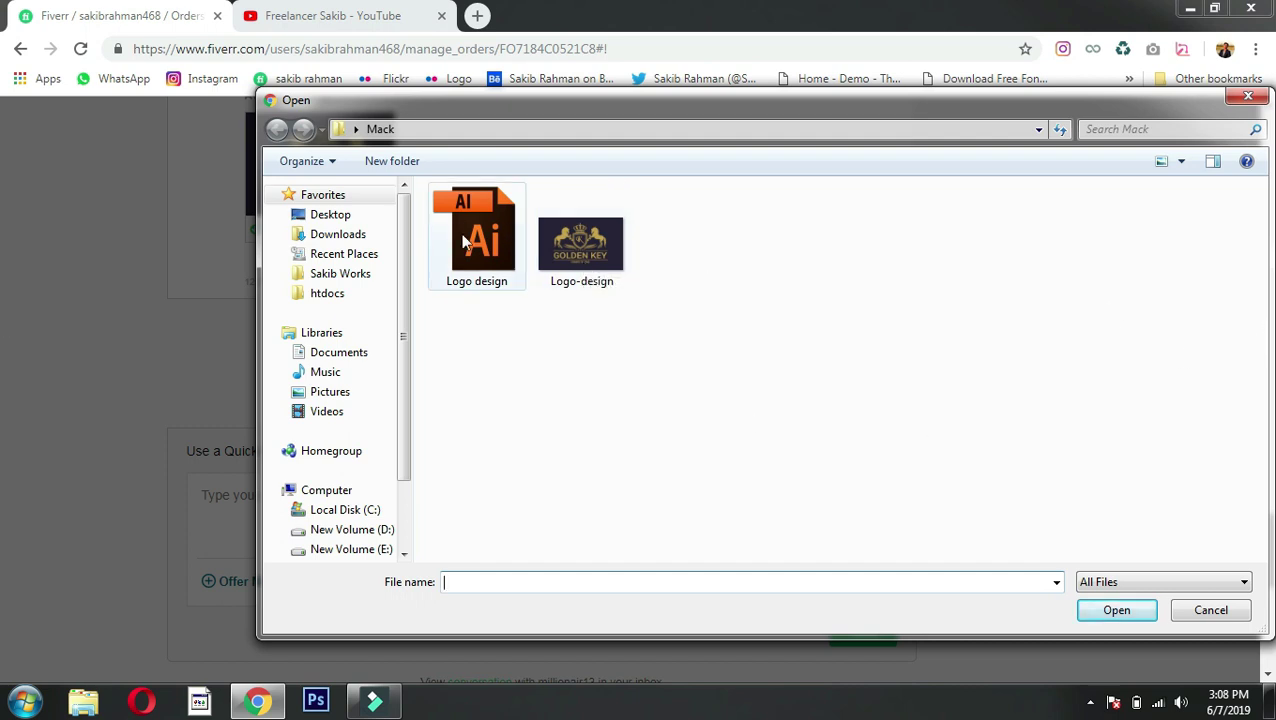
{"action": "left_click", "coordinate": [1240, 103]}
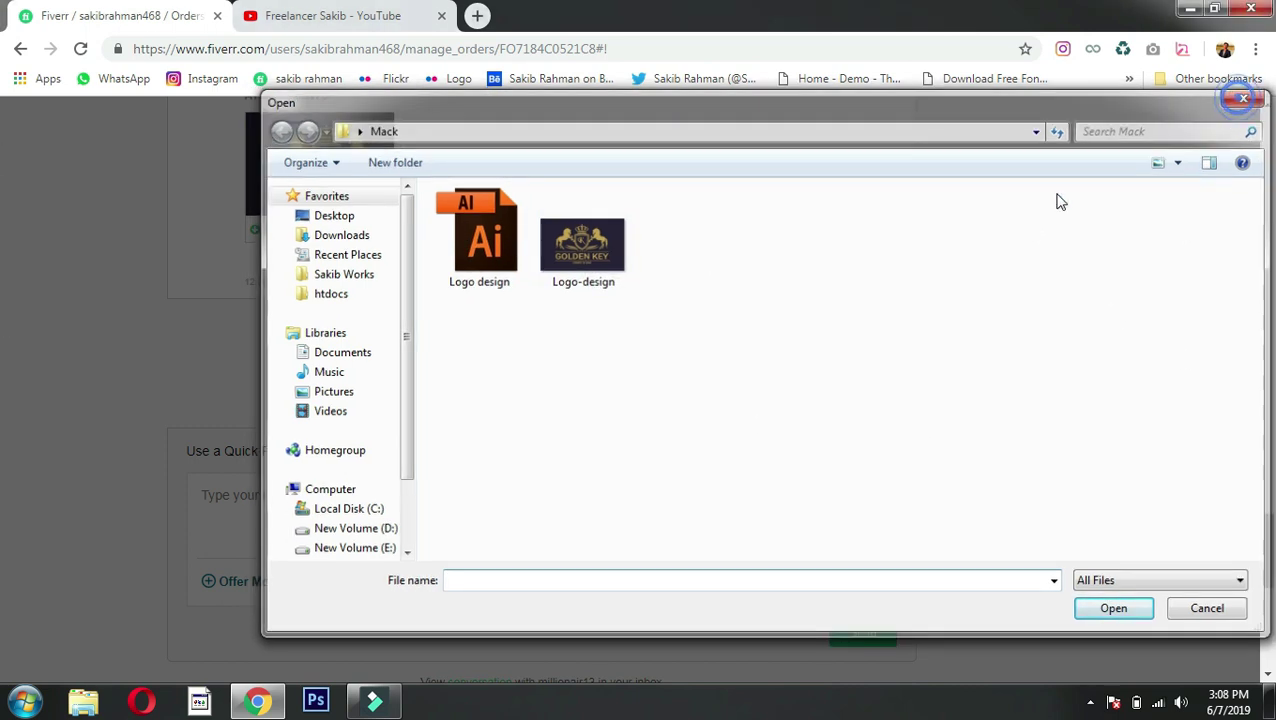
{"action": "left_click", "coordinate": [544, 371]}
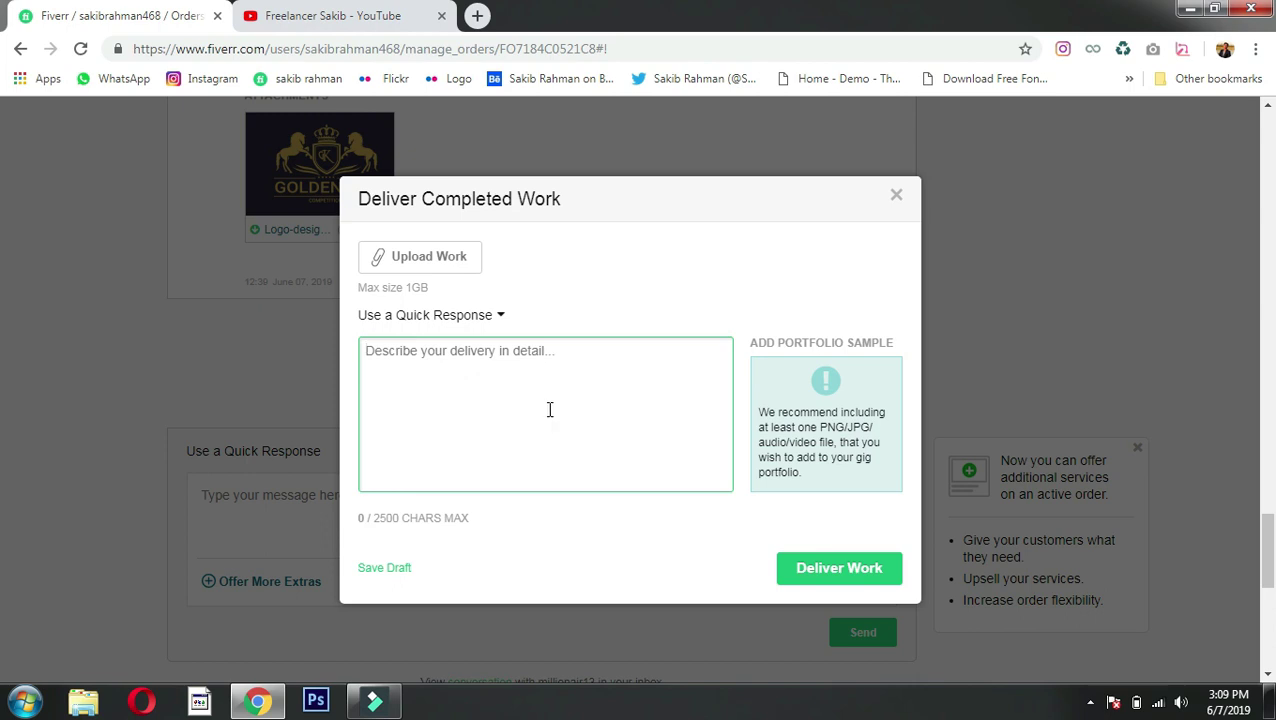
{"action": "left_click", "coordinate": [486, 316]}
{"action": "left_click", "coordinate": [486, 316]}
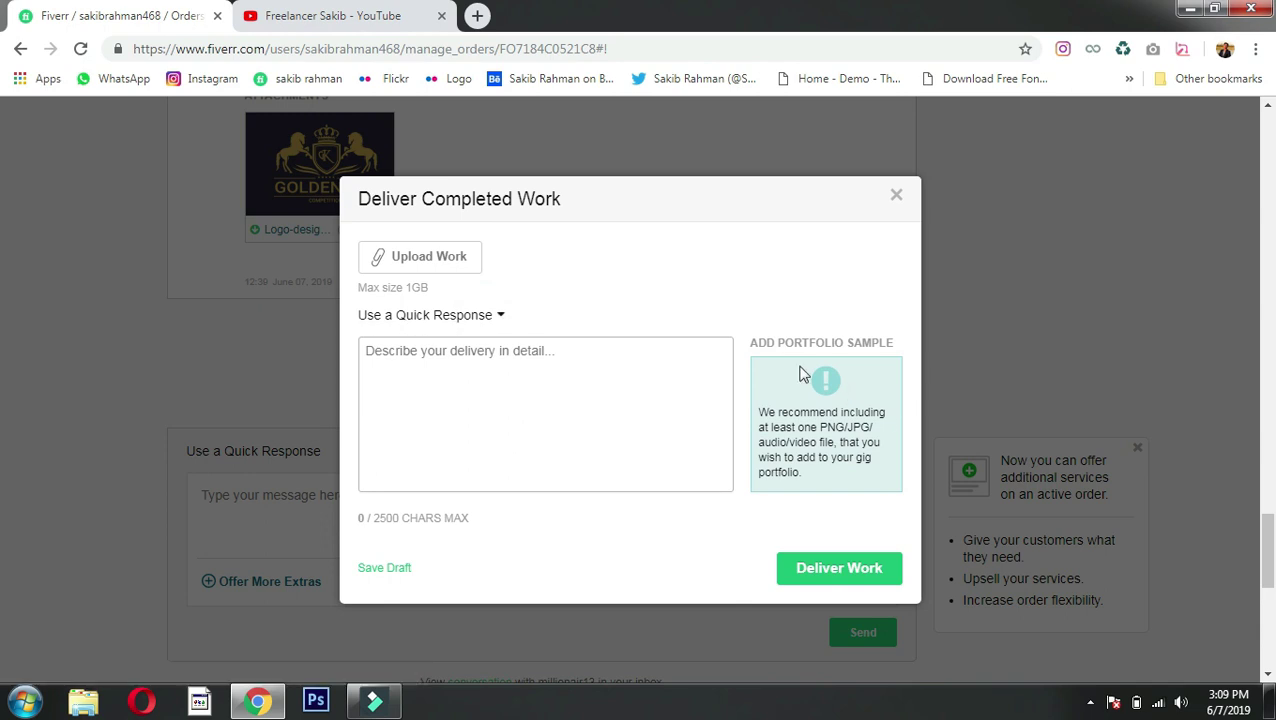
{"action": "left_click", "coordinate": [396, 256]}
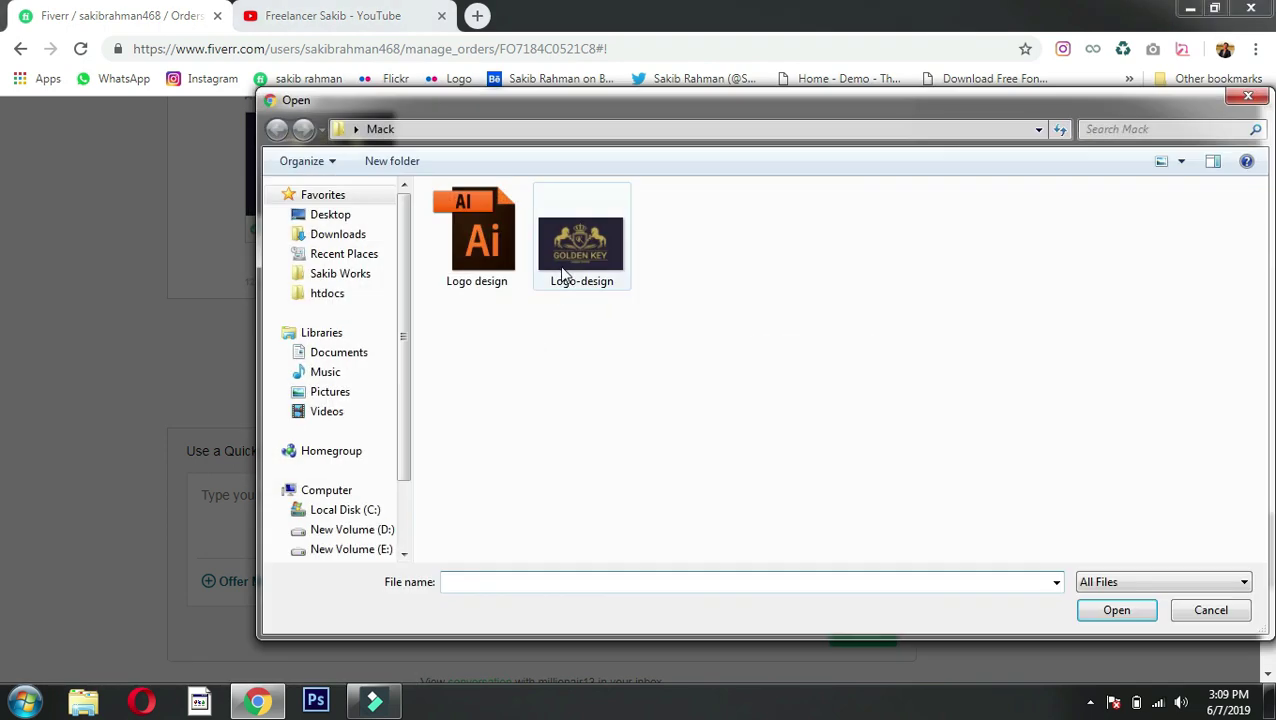
{"action": "left_click", "coordinate": [1215, 612]}
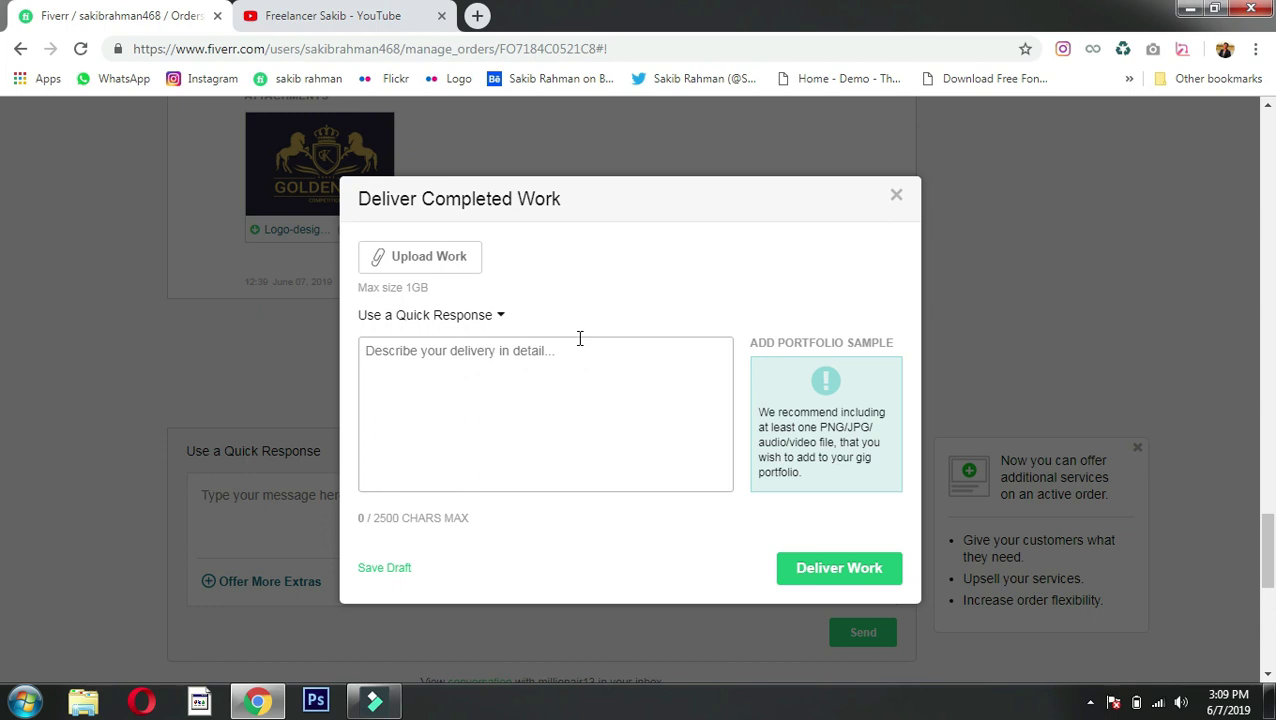
Step: Dismiss the Deliver Completed Work form undelivered and review the order's recent conversation with the buyer
{"action": "left_click", "coordinate": [896, 195]}
{"action": "scroll", "coordinate": [900, 295], "scroll_direction": "up", "scroll_amount": 5}
{"action": "scroll", "coordinate": [718, 328], "scroll_direction": "up", "scroll_amount": 15}
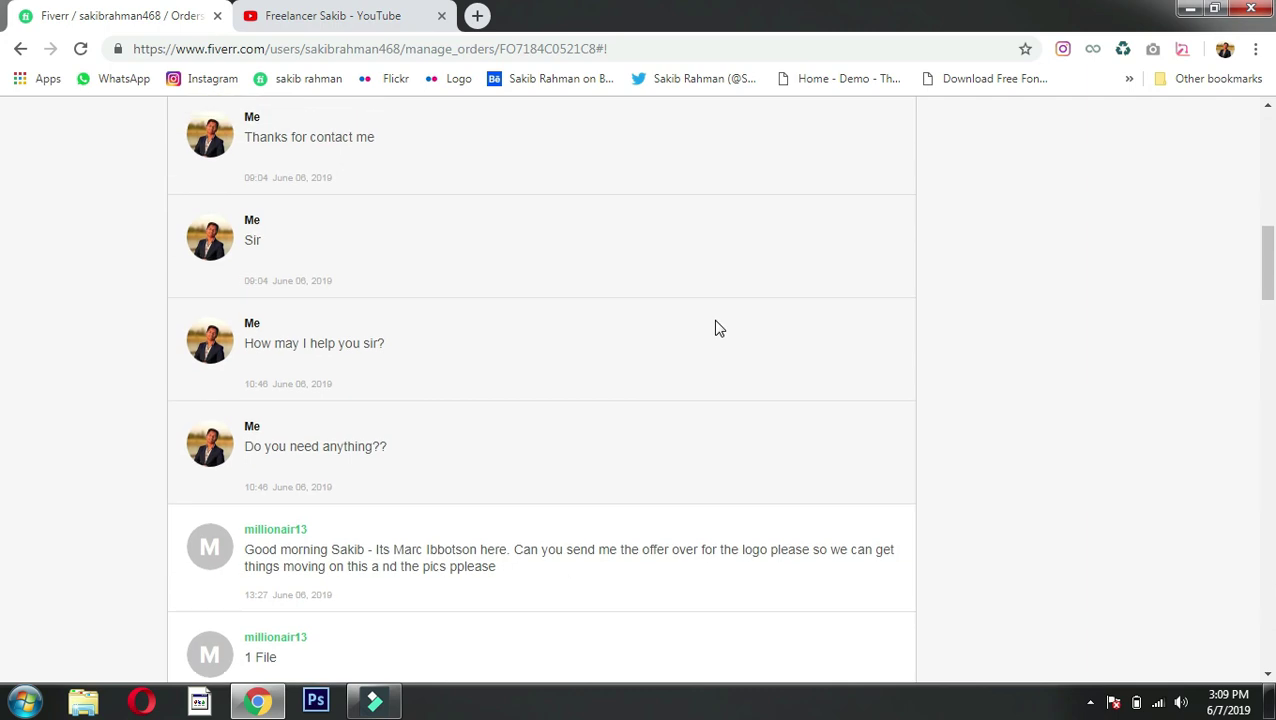
{"action": "scroll", "coordinate": [718, 328], "scroll_direction": "up", "scroll_amount": 4}
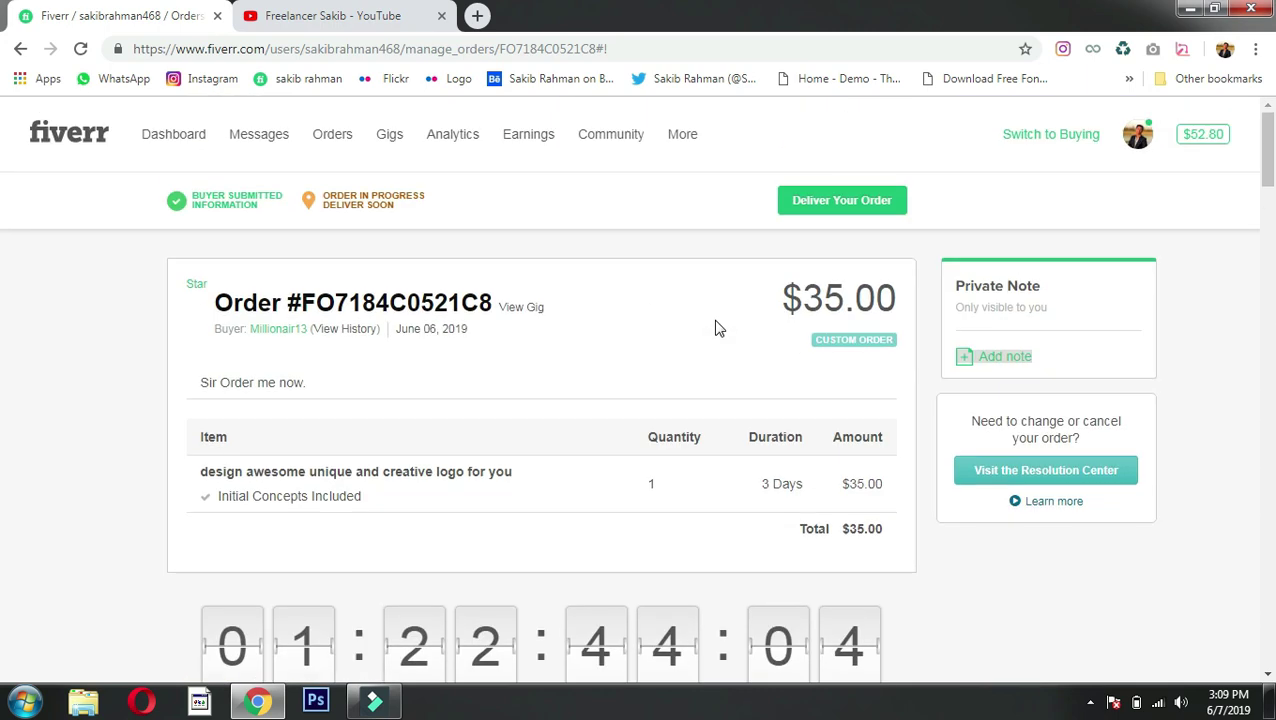
{"action": "scroll", "coordinate": [718, 328], "scroll_direction": "down", "scroll_amount": 2}
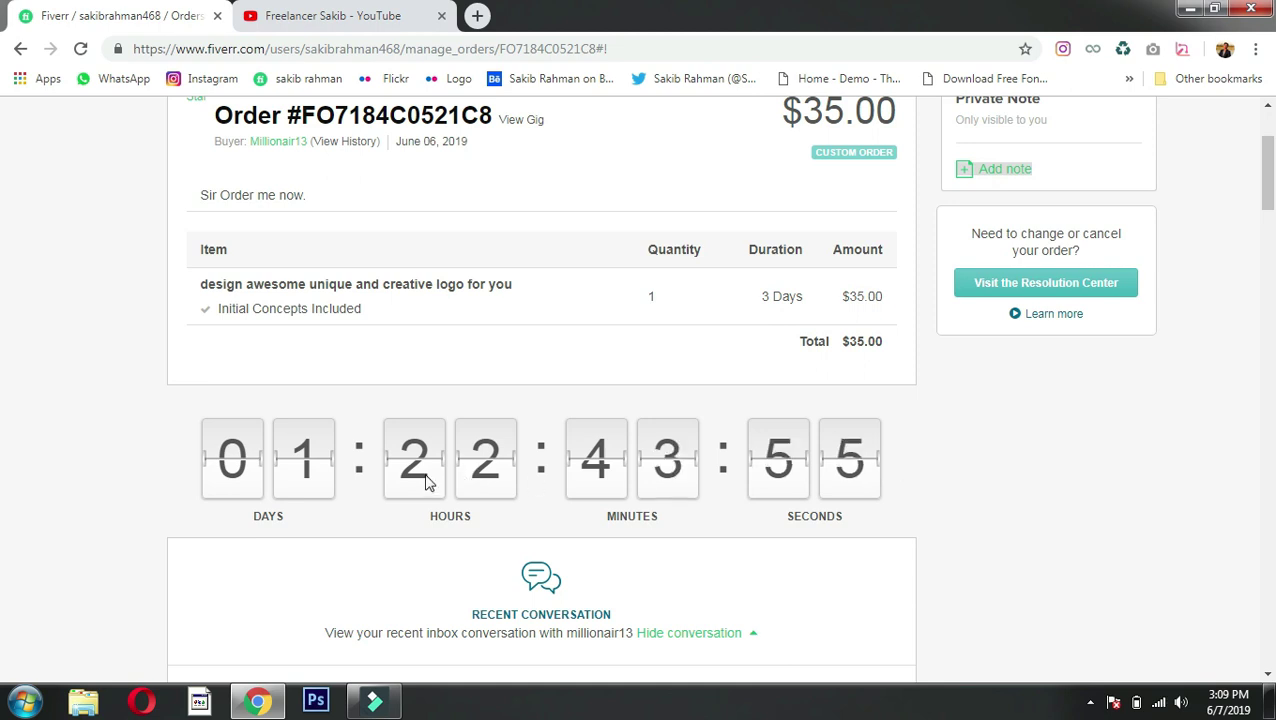
{"action": "scroll", "coordinate": [425, 482], "scroll_direction": "up", "scroll_amount": 2}
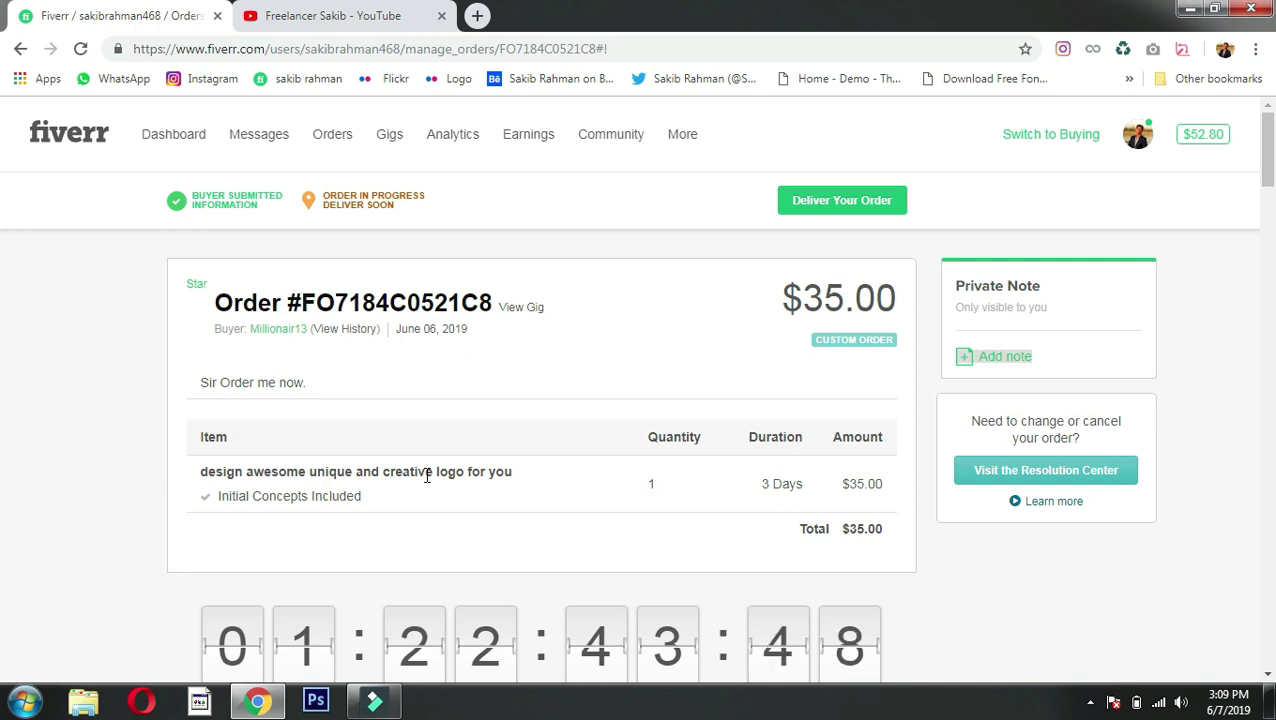
{"action": "scroll", "coordinate": [427, 476], "scroll_direction": "down", "scroll_amount": 4}
{"action": "scroll", "coordinate": [1127, 530], "scroll_direction": "down", "scroll_amount": 2}
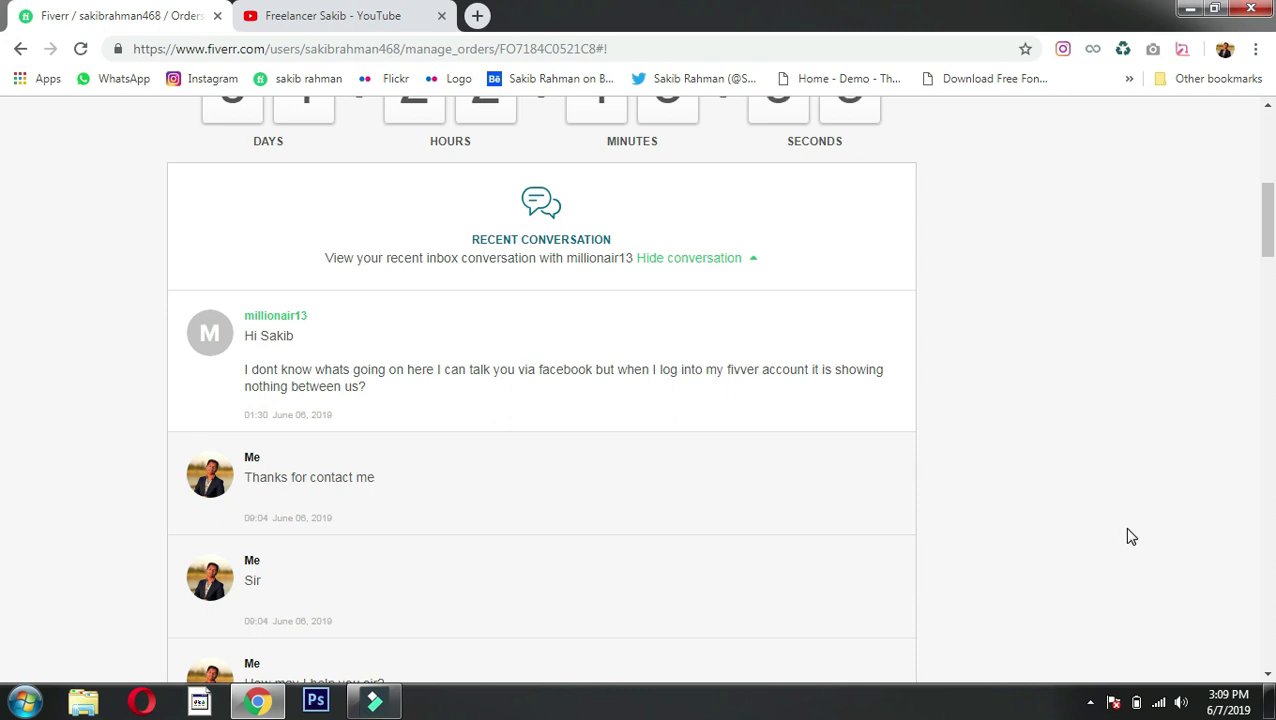
{"action": "scroll", "coordinate": [1128, 531], "scroll_direction": "down", "scroll_amount": 1}
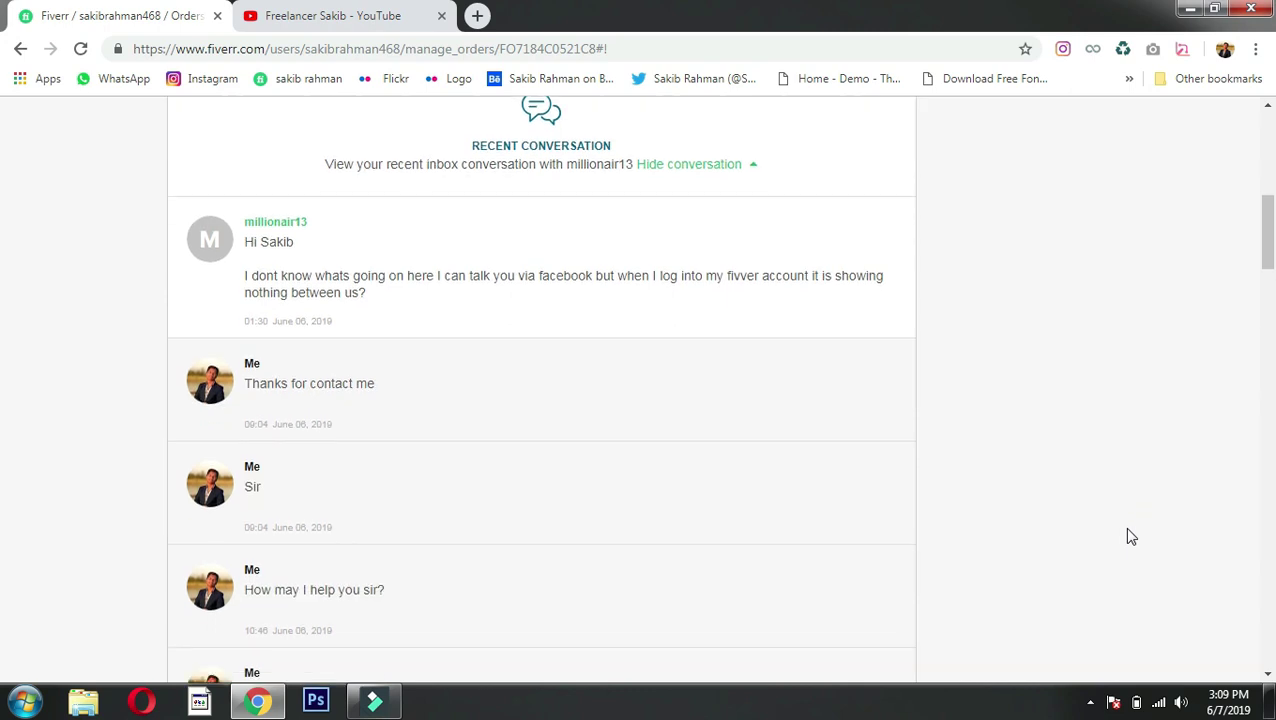
{"action": "scroll", "coordinate": [1128, 531], "scroll_direction": "up", "scroll_amount": 1}
{"action": "scroll", "coordinate": [1128, 531], "scroll_direction": "down", "scroll_amount": 1}
{"action": "scroll", "coordinate": [553, 387], "scroll_direction": "down", "scroll_amount": 15}
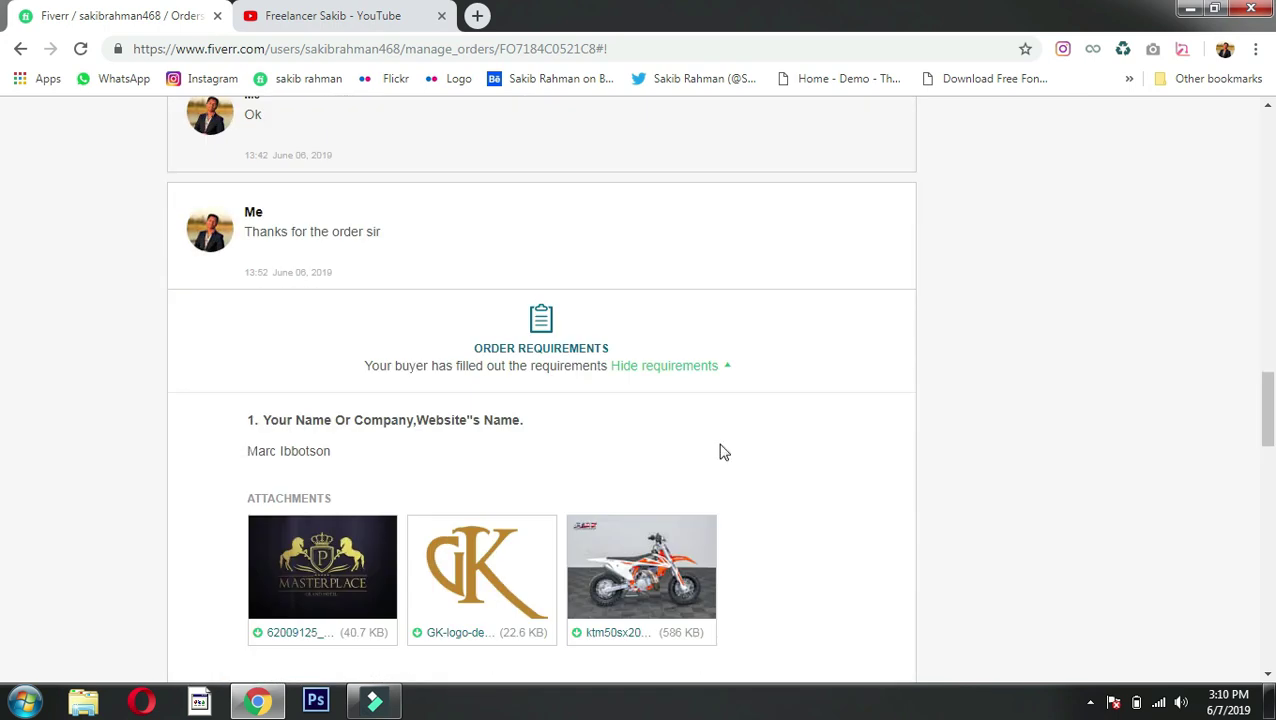
{"action": "scroll", "coordinate": [785, 458], "scroll_direction": "down", "scroll_amount": 10}
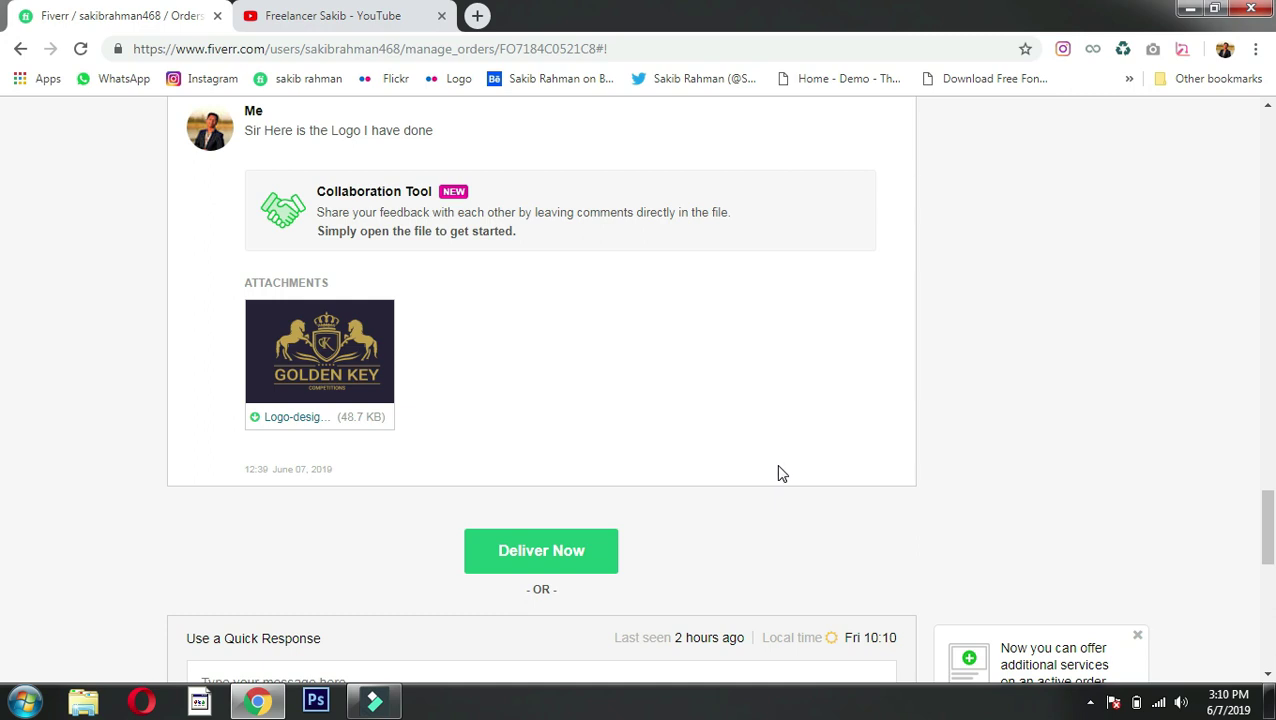
{"action": "scroll", "coordinate": [782, 473], "scroll_direction": "up", "scroll_amount": 15}
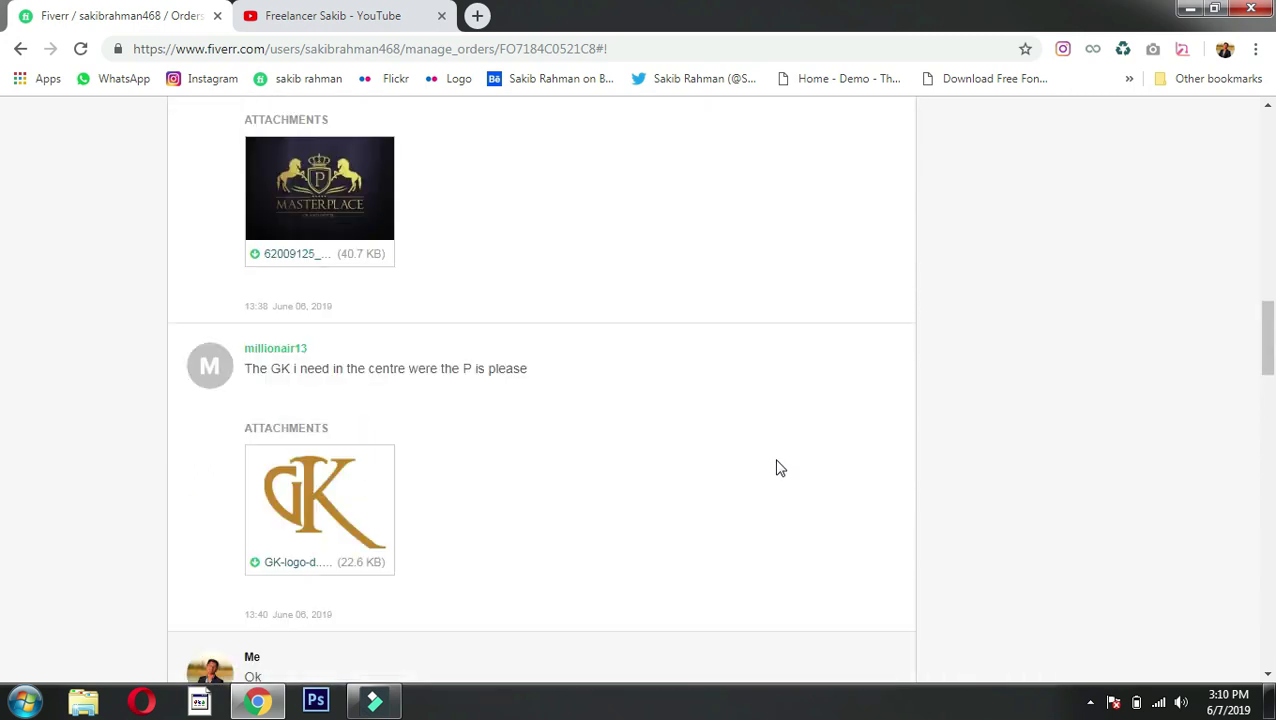
{"action": "scroll", "coordinate": [780, 469], "scroll_direction": "up", "scroll_amount": 10}
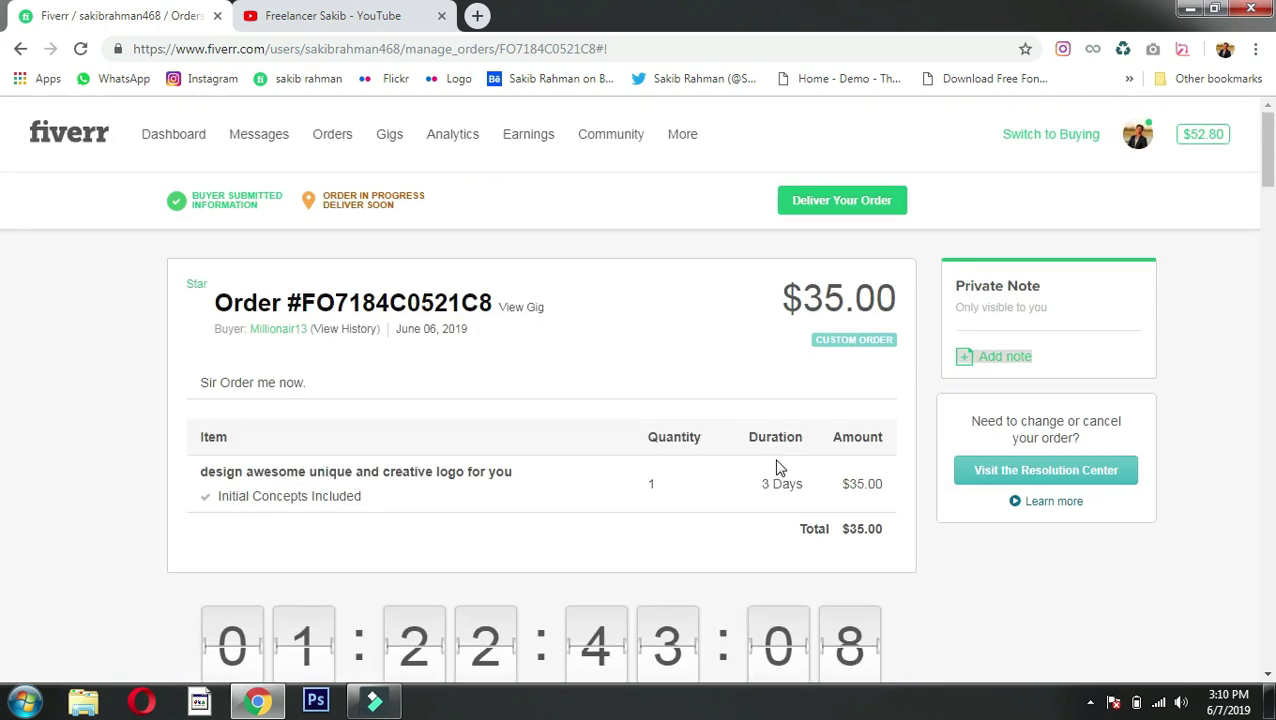
{"action": "left_click", "coordinate": [287, 8]}
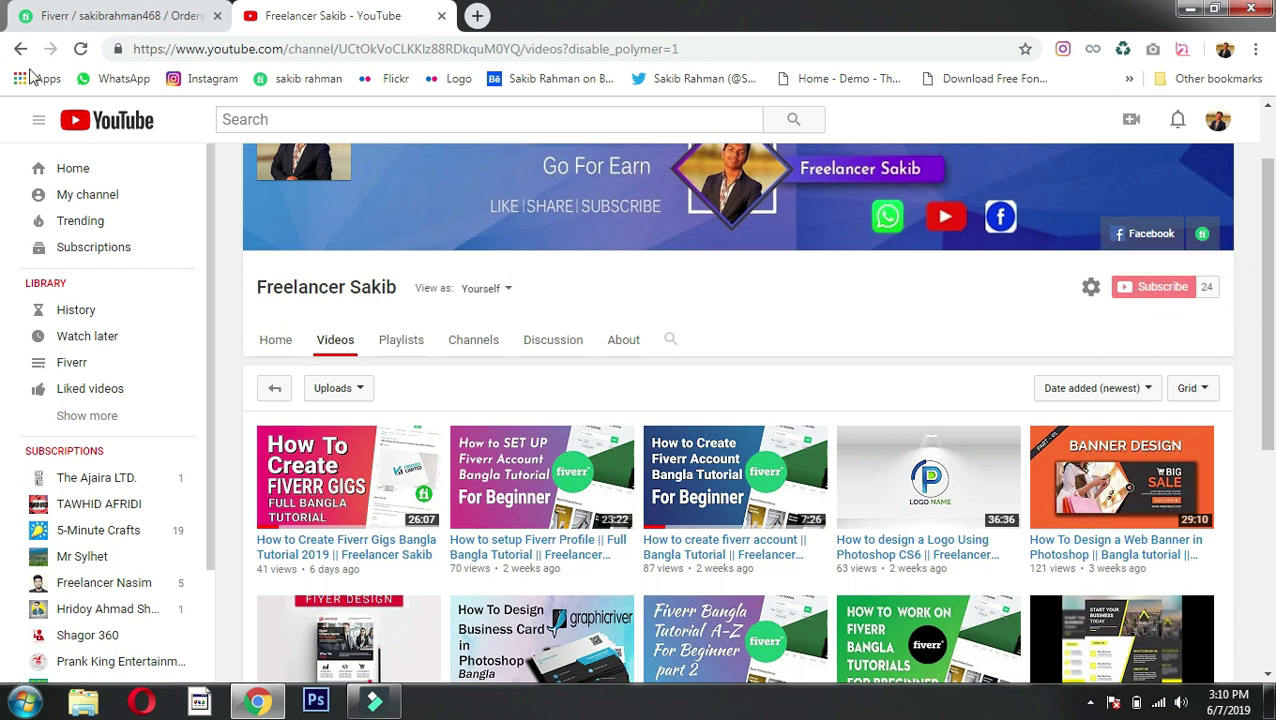
{"action": "left_click", "coordinate": [120, 15]}
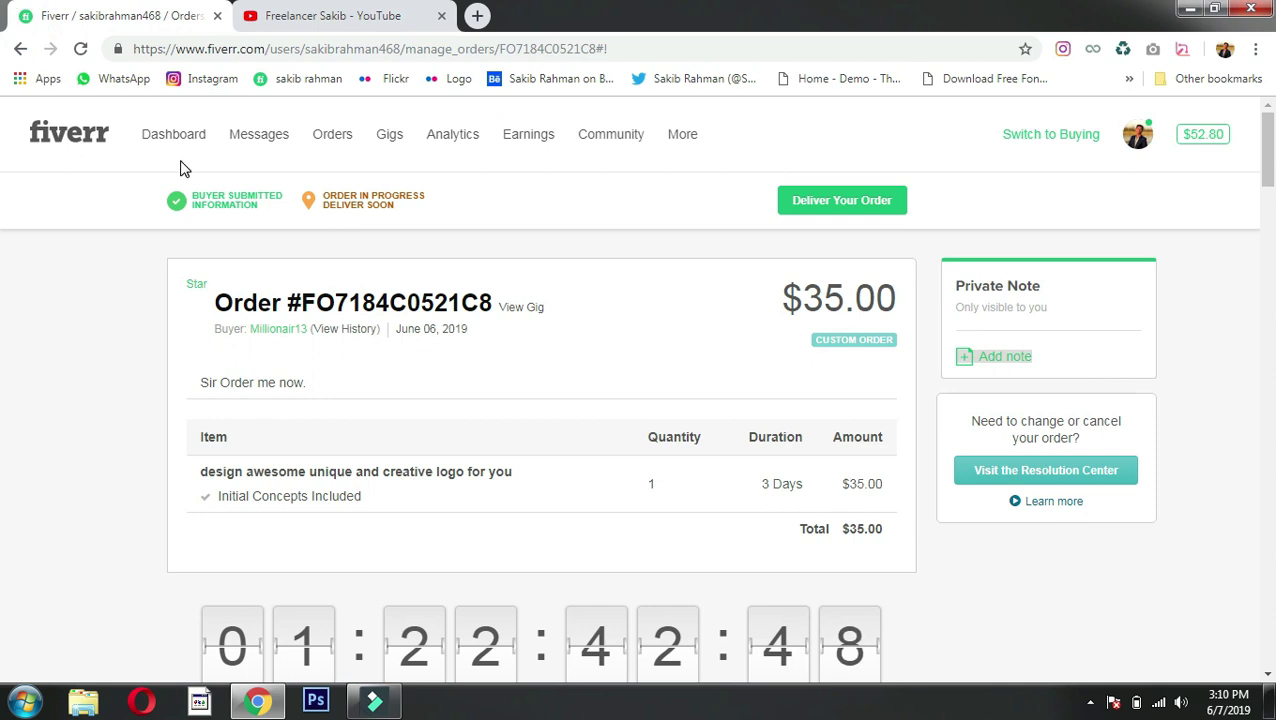